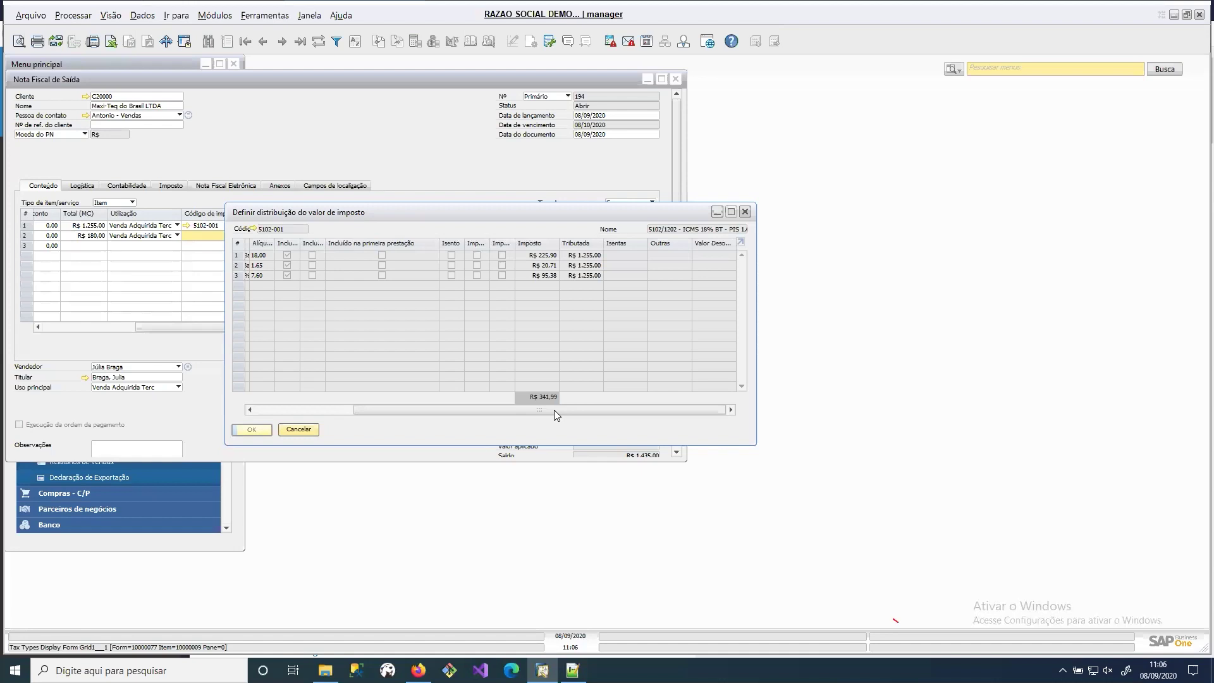
- Compare the invoice line's tax distribution with the product's ICMS, PIS and COFINS tags in the formatted procNFe XML file in Notepad++
drag(554, 409, 521, 410)
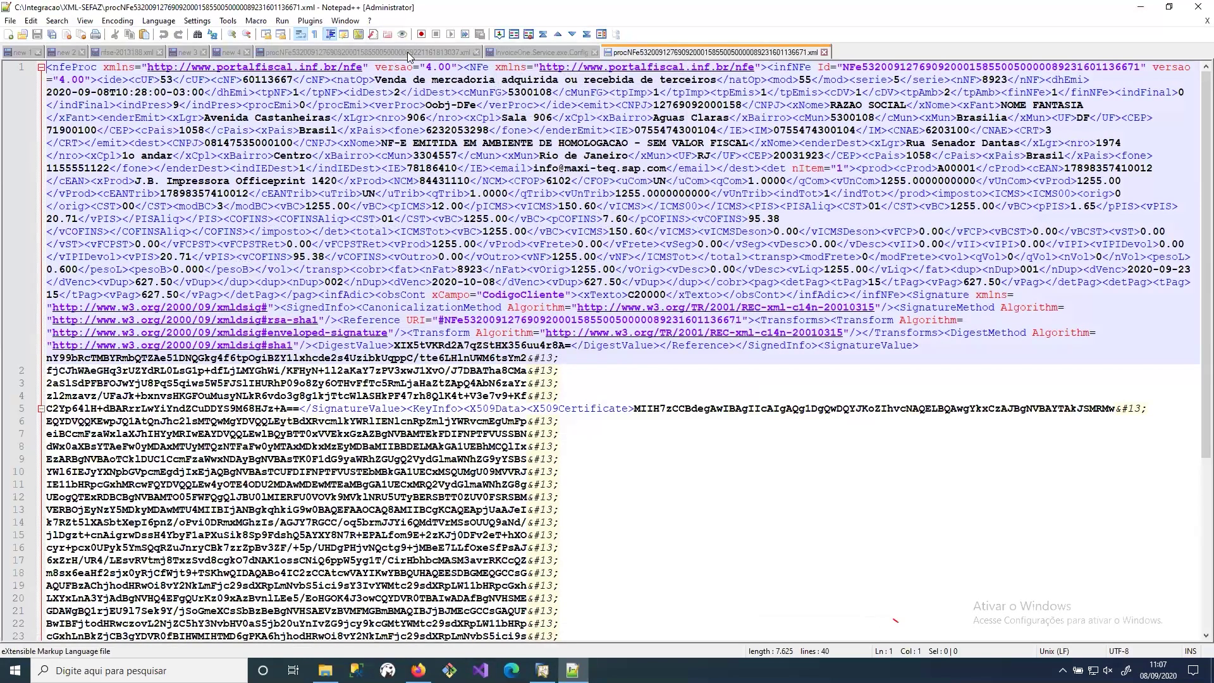
click(408, 54)
scroll(340, 401, up, 8)
scroll(340, 401, down, 9)
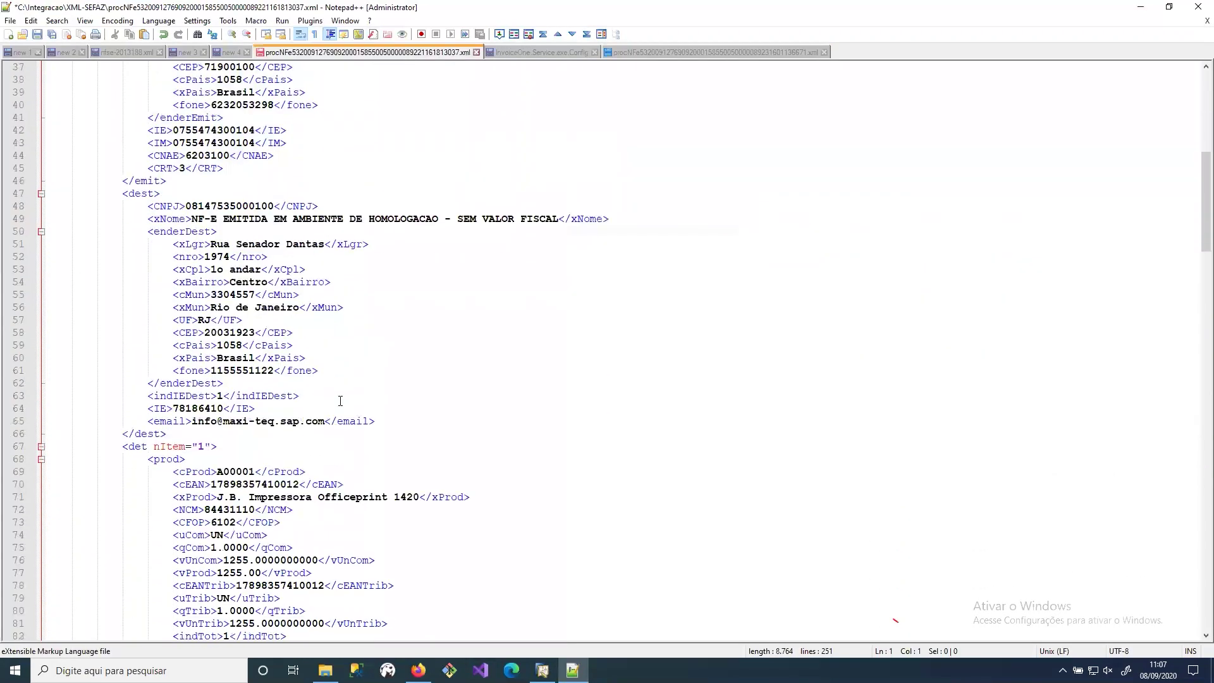
scroll(340, 401, down, 11)
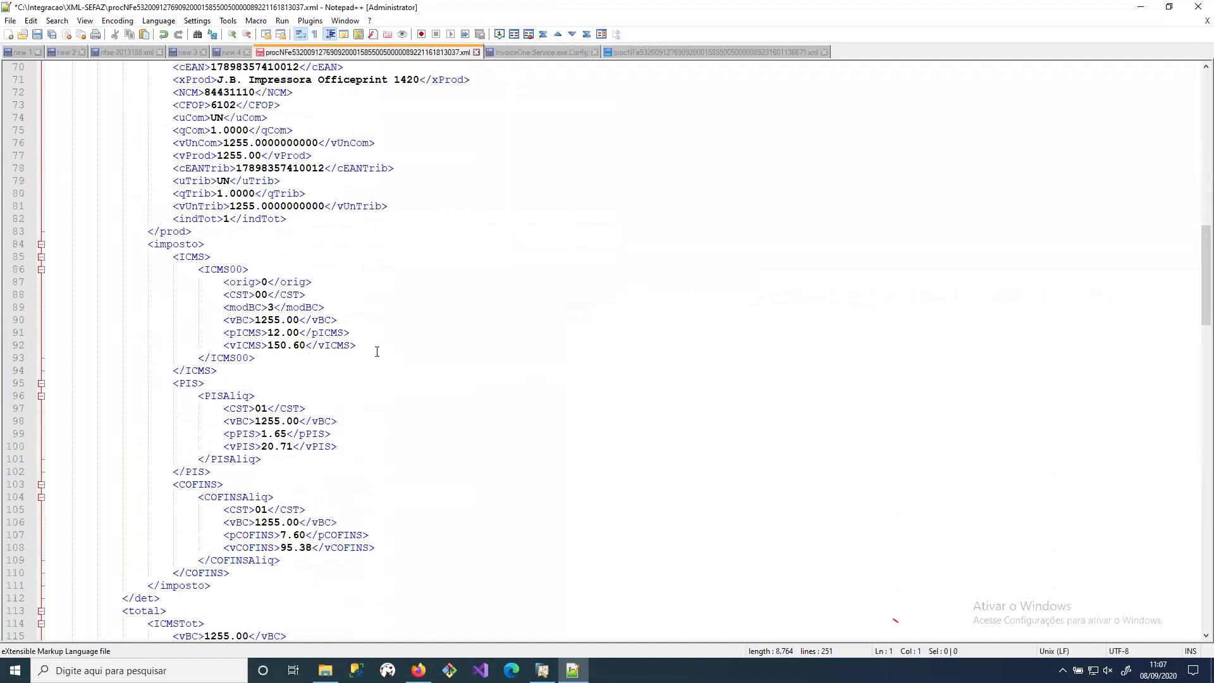
drag(373, 358, 364, 345)
drag(233, 315, 203, 309)
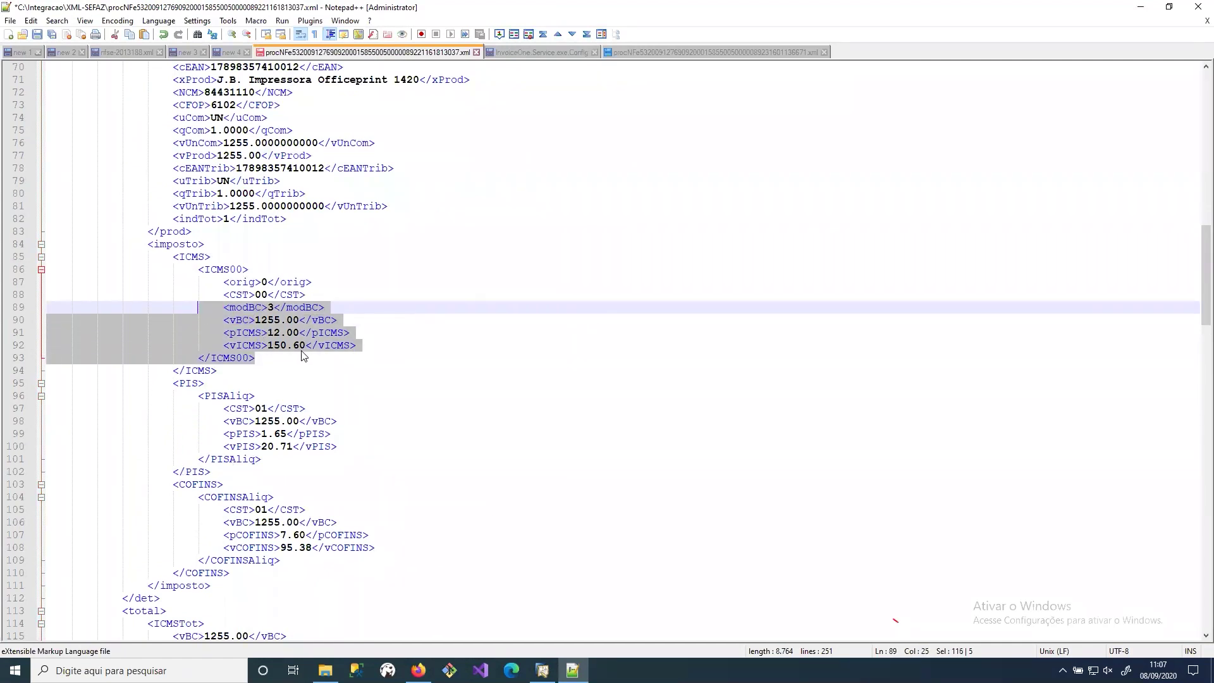
click(307, 347)
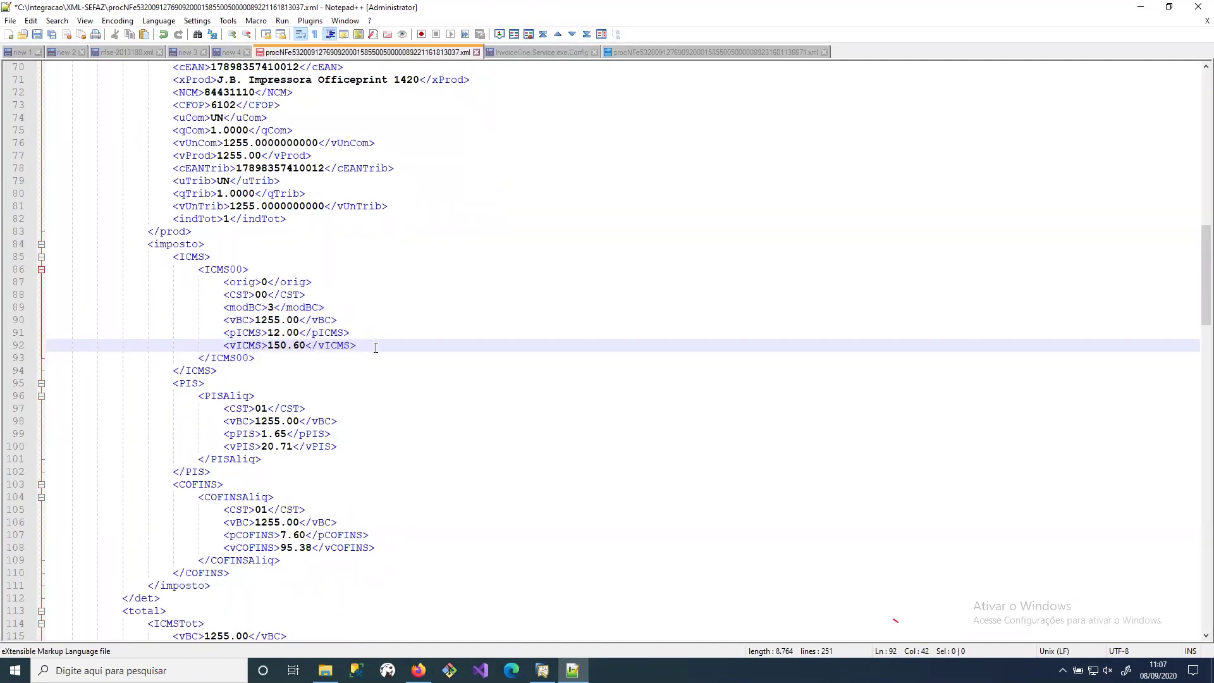
drag(371, 345, 239, 330)
drag(308, 294, 216, 288)
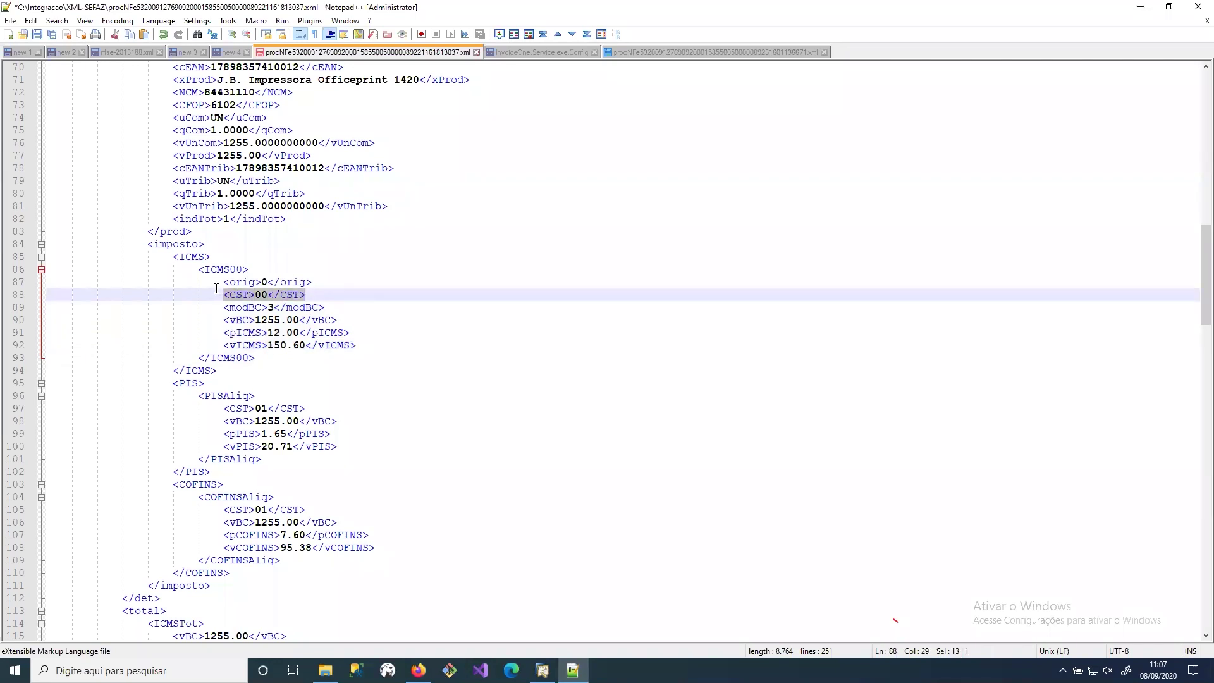
- Switch back to SAP Business One, close the tax distribution window and review the invoice's item line columns
click(542, 670)
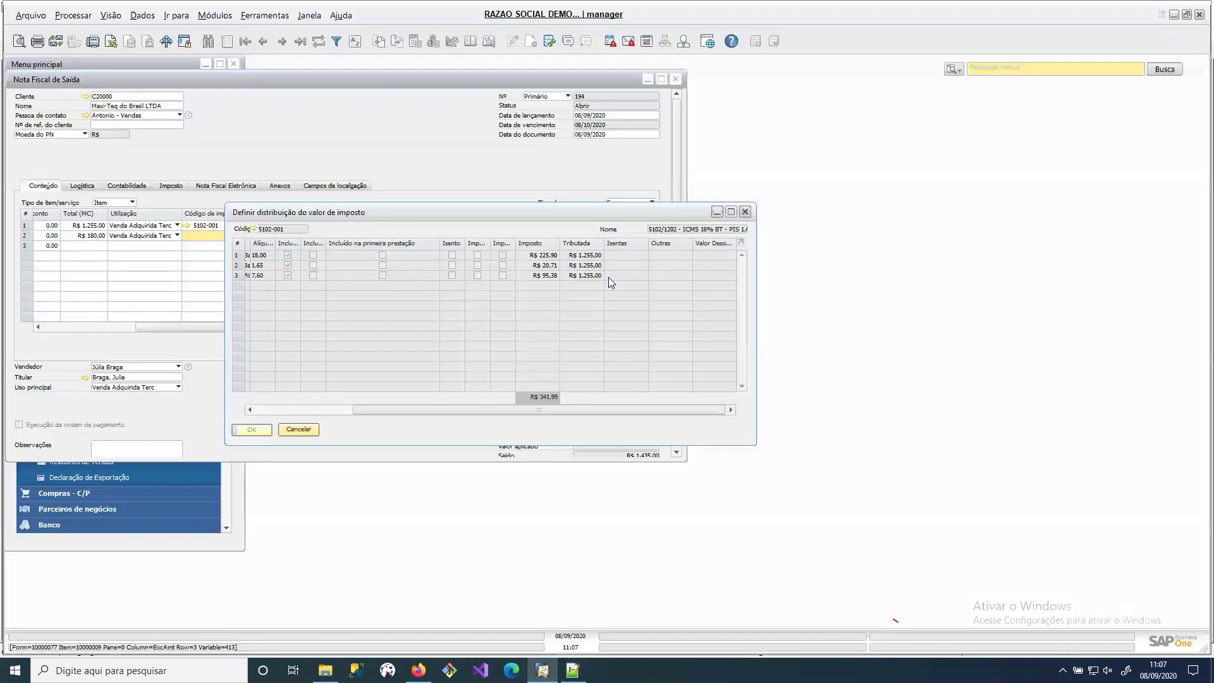
click(745, 211)
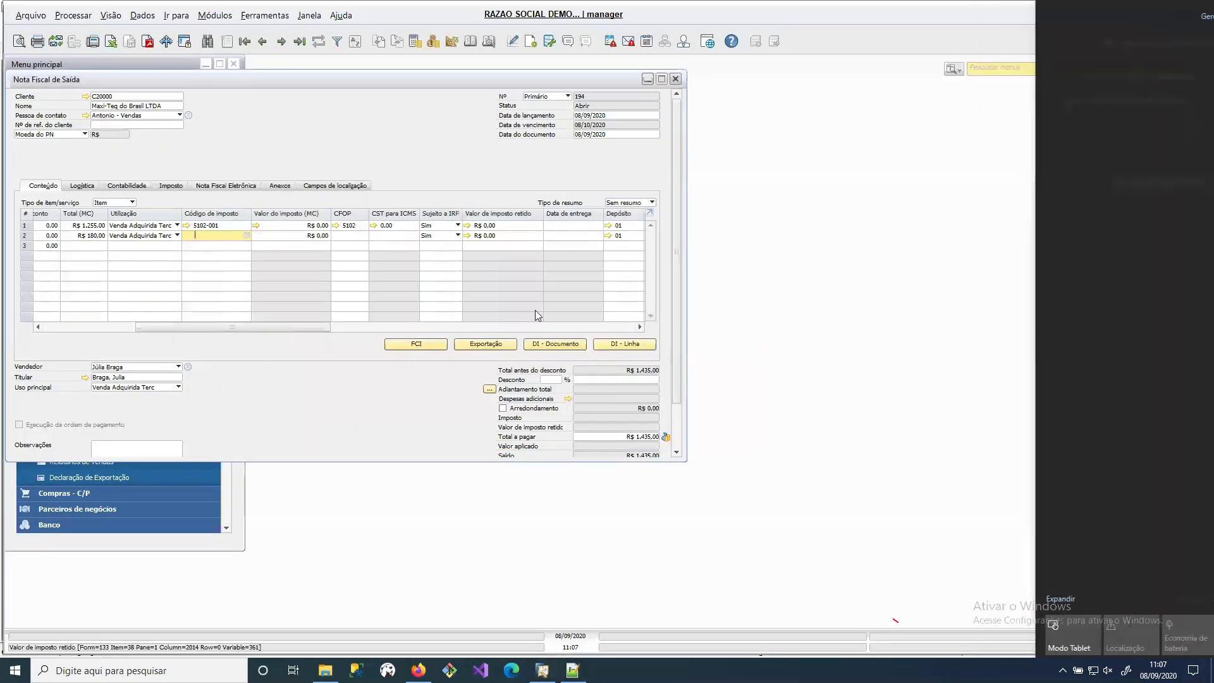
drag(207, 326, 238, 327)
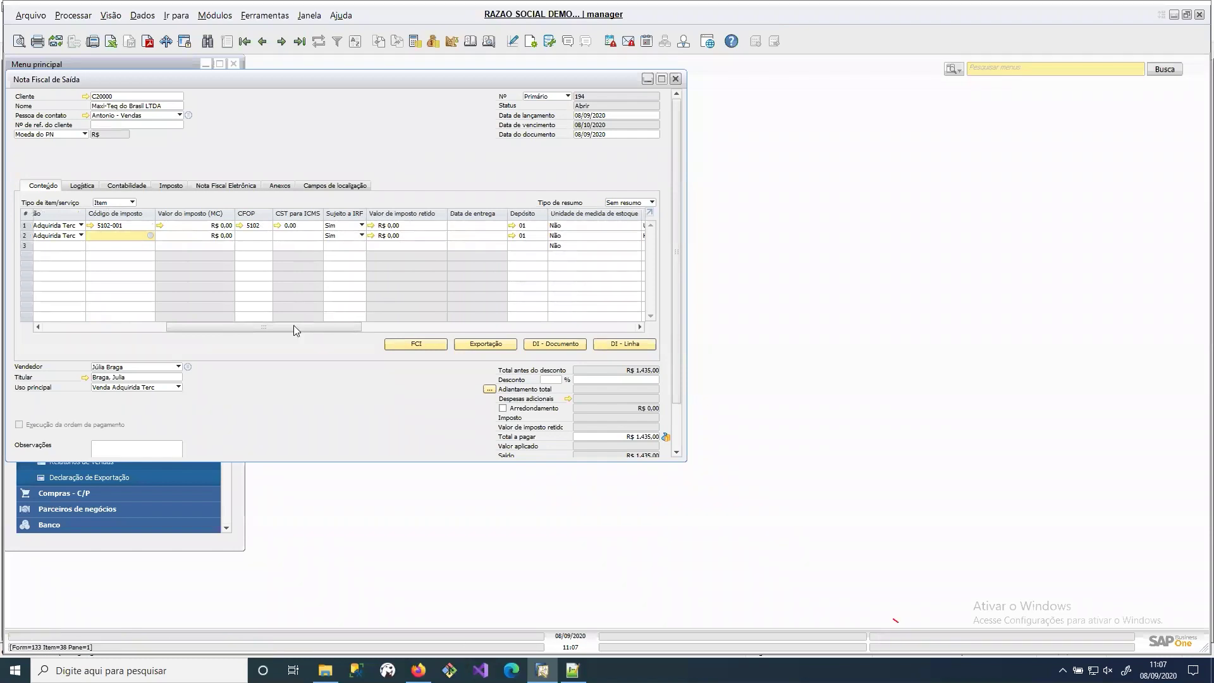
drag(293, 326, 332, 328)
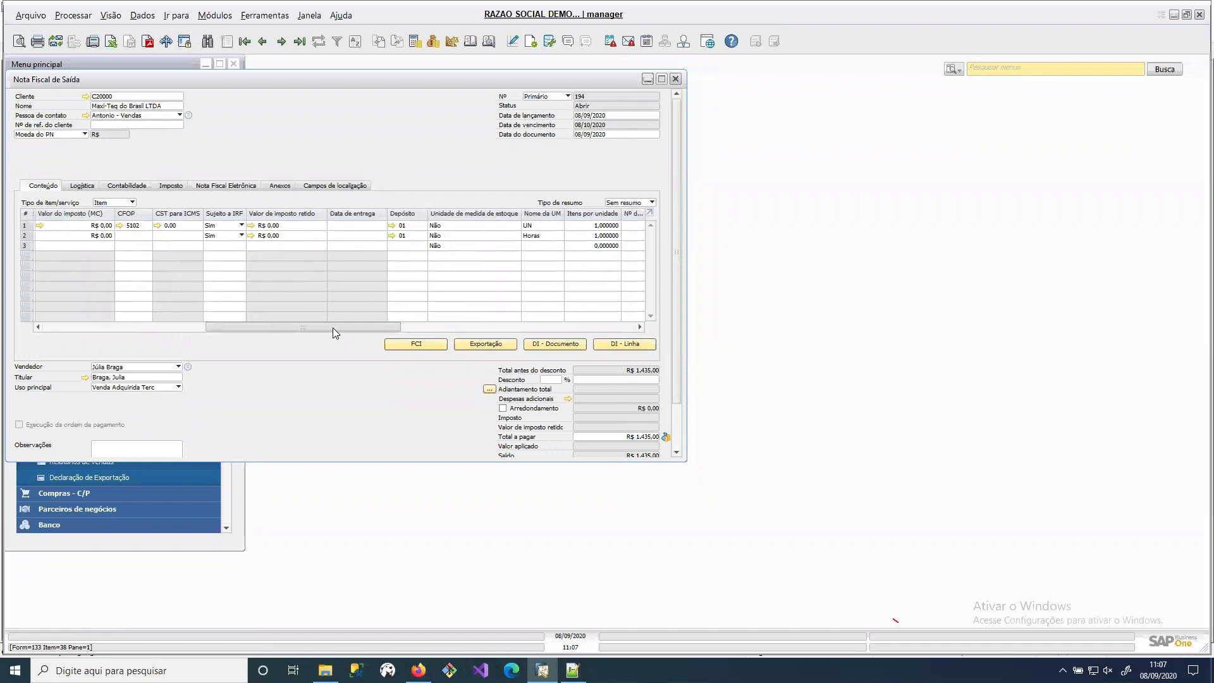
drag(332, 328, 380, 335)
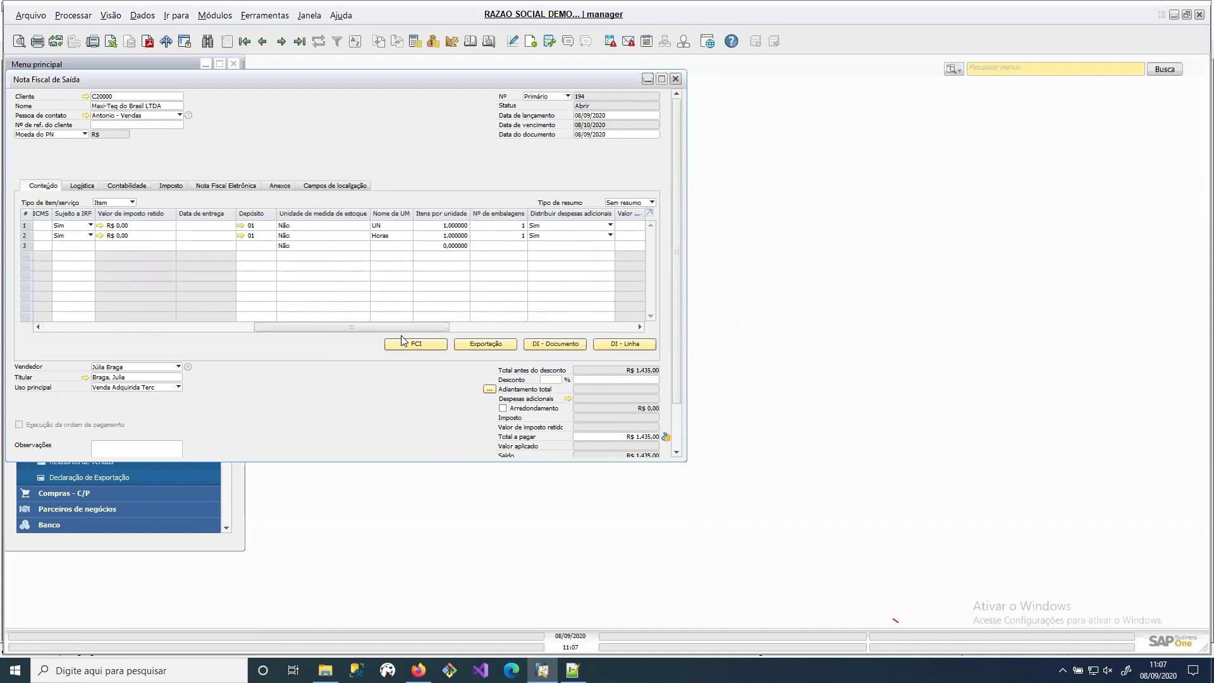
drag(377, 326, 435, 334)
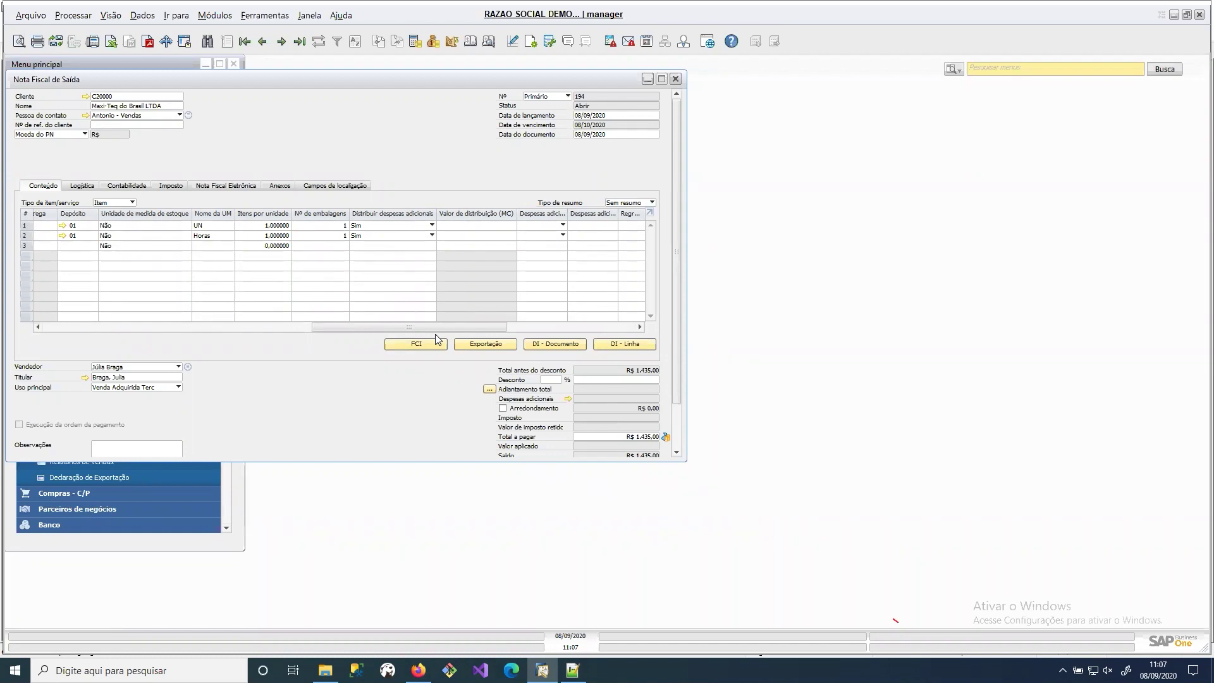
drag(453, 328, 201, 316)
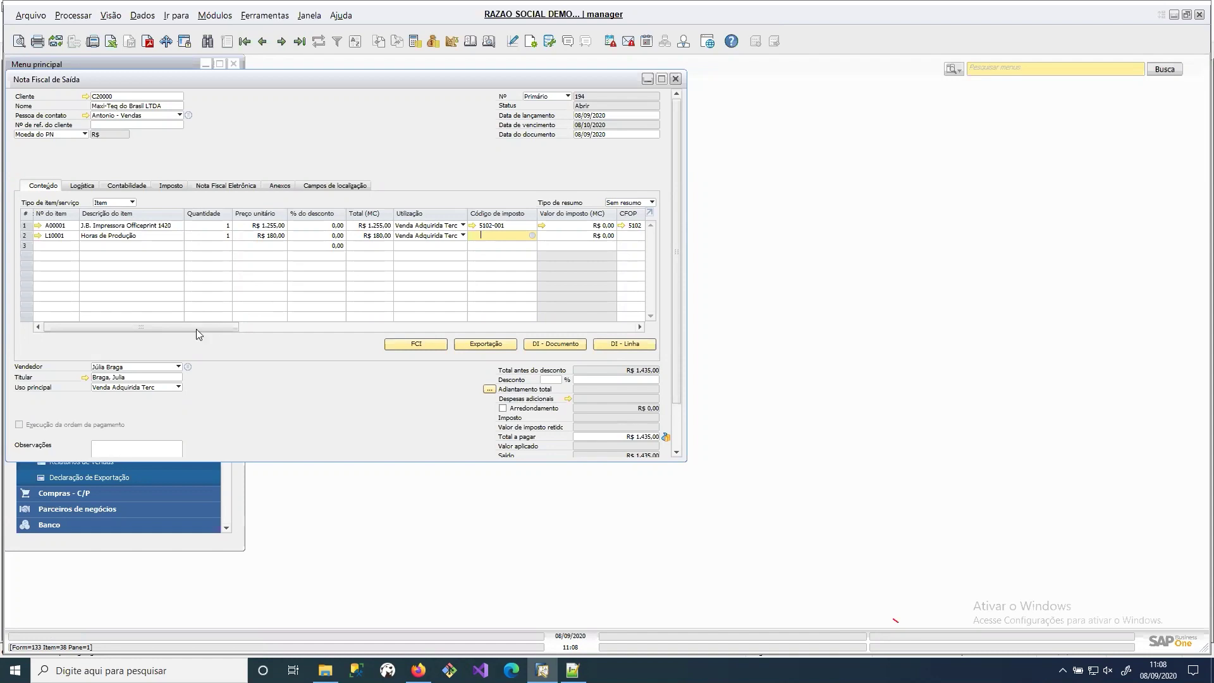
- Examine the available Nº NF sequences, the invoice model and the point-of-sale fields in the invoice's Imposto details
click(171, 186)
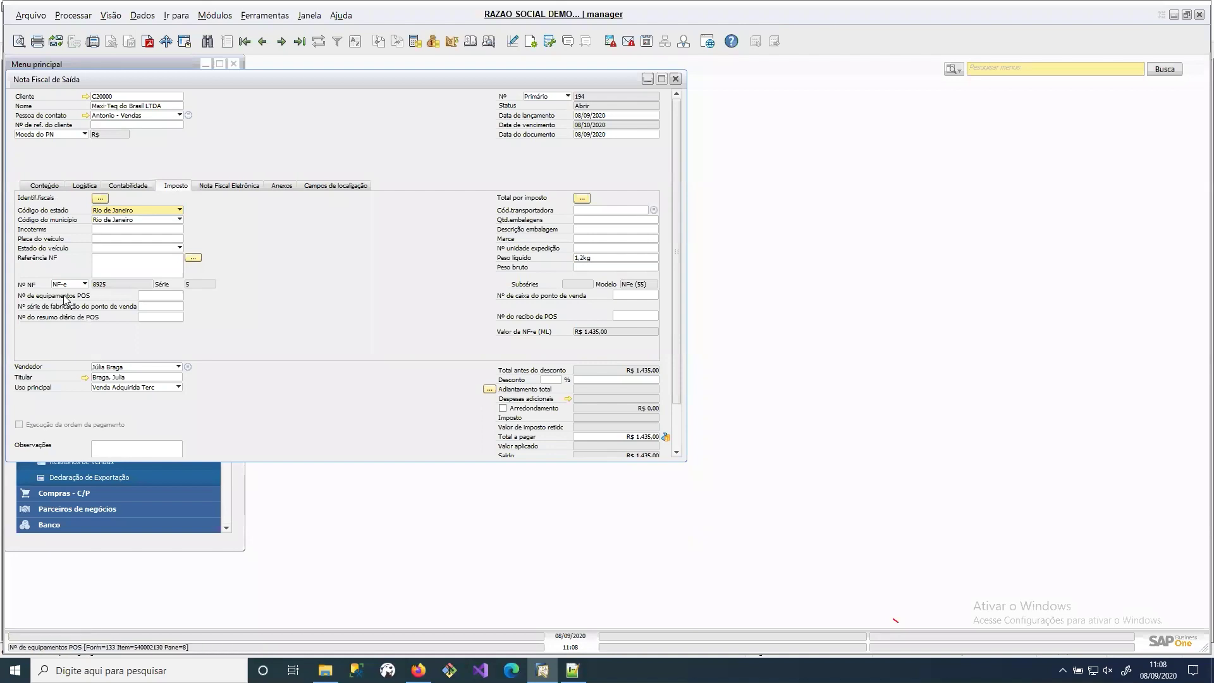
click(82, 284)
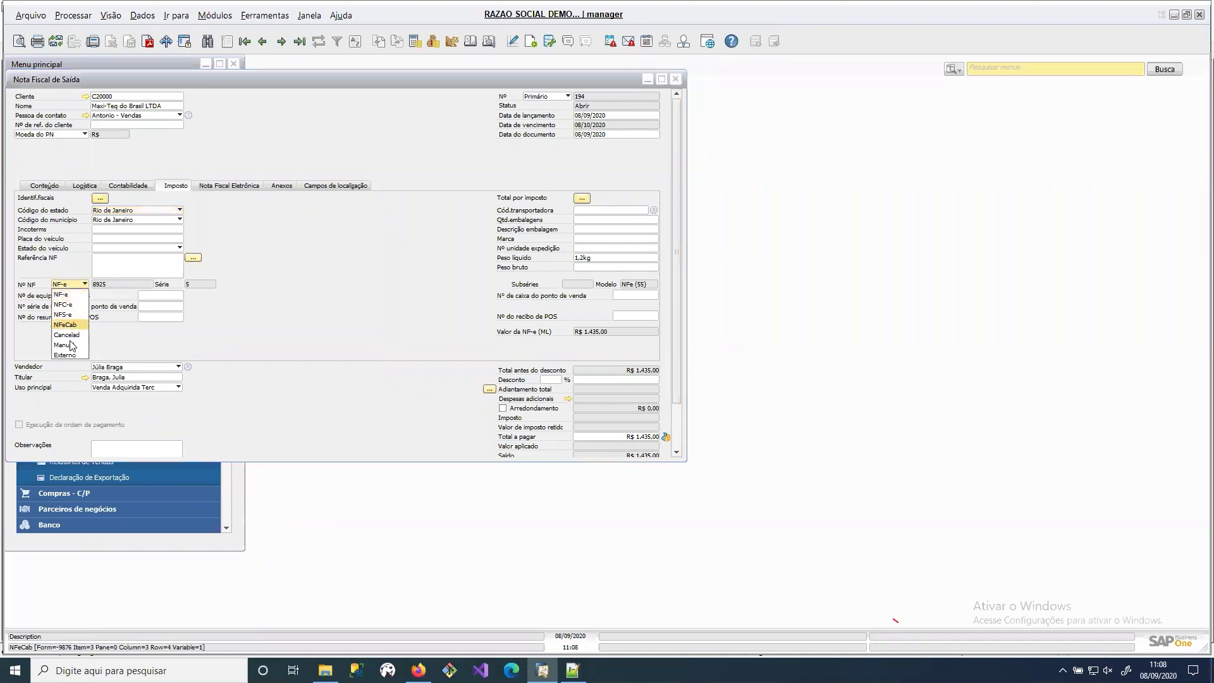
click(247, 376)
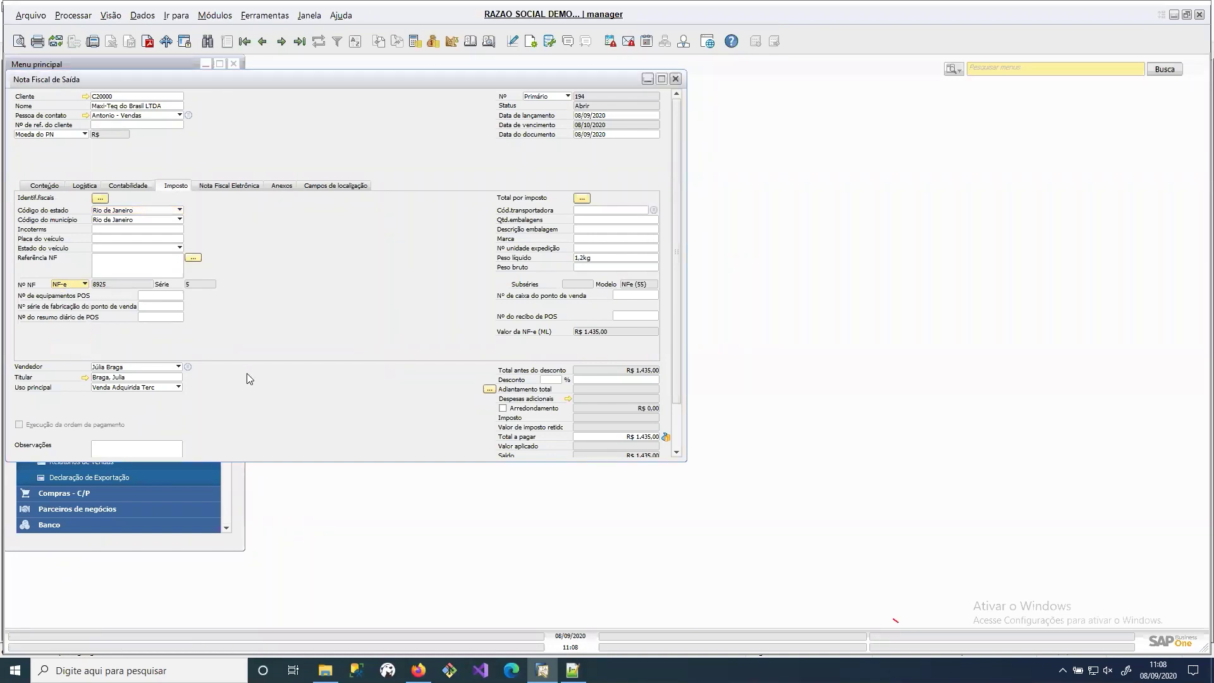
click(76, 284)
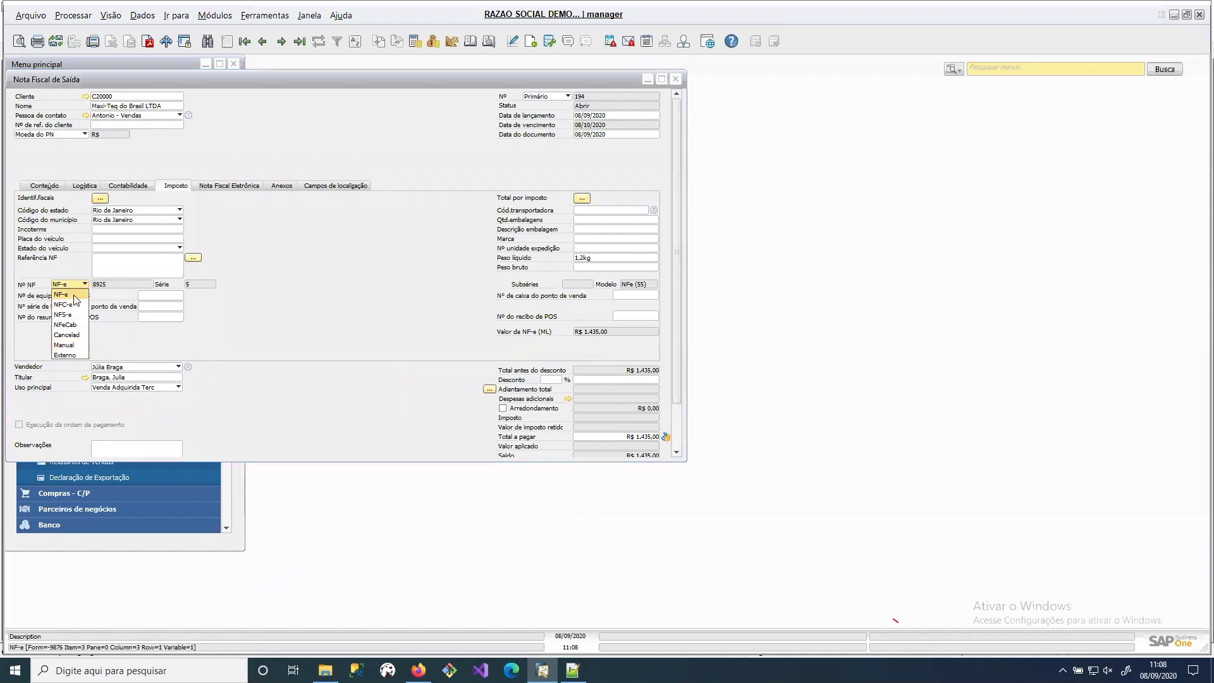
click(196, 344)
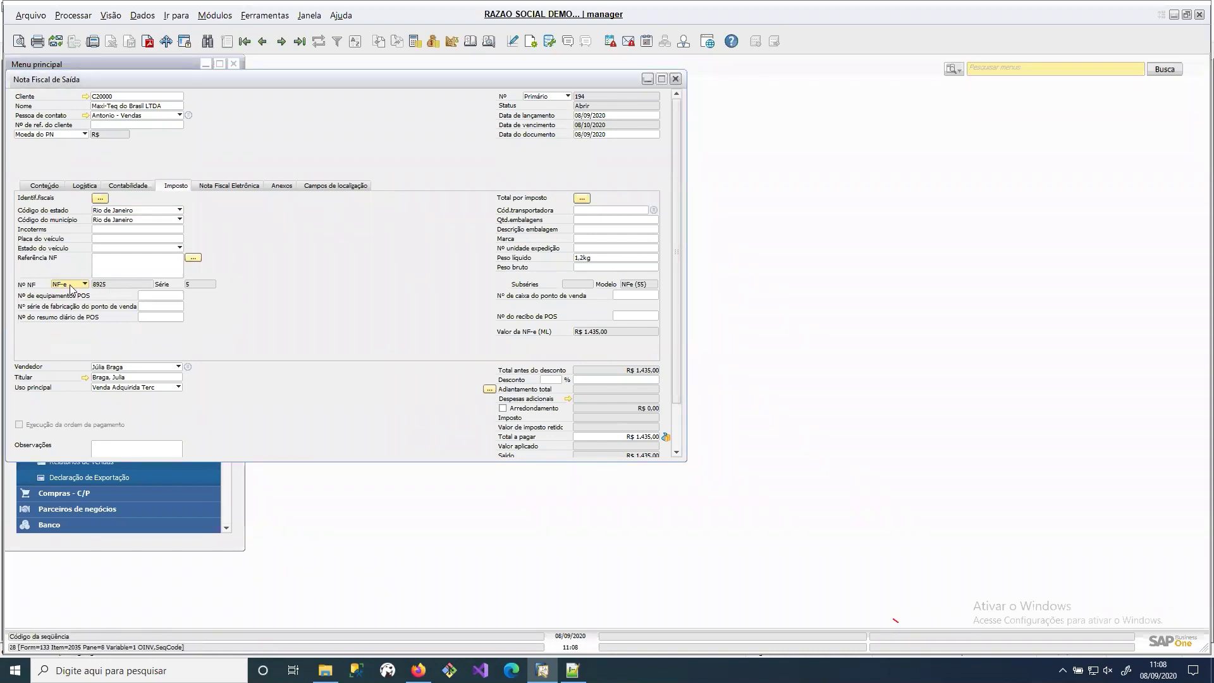
click(71, 286)
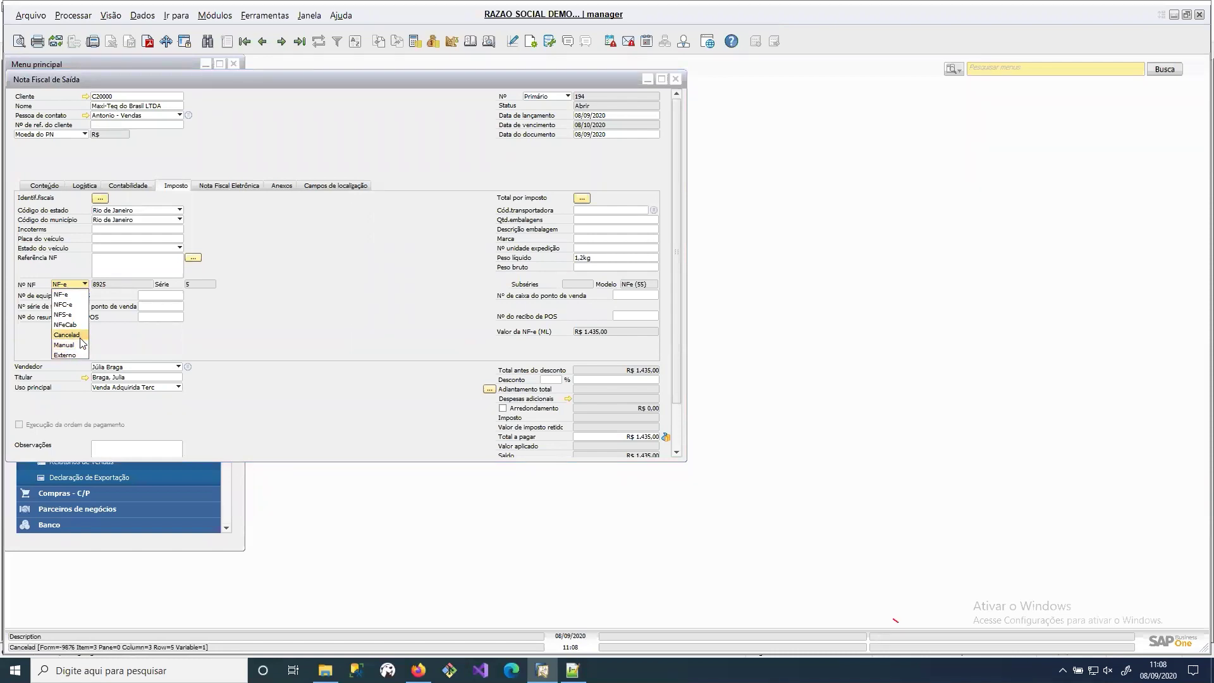
click(273, 420)
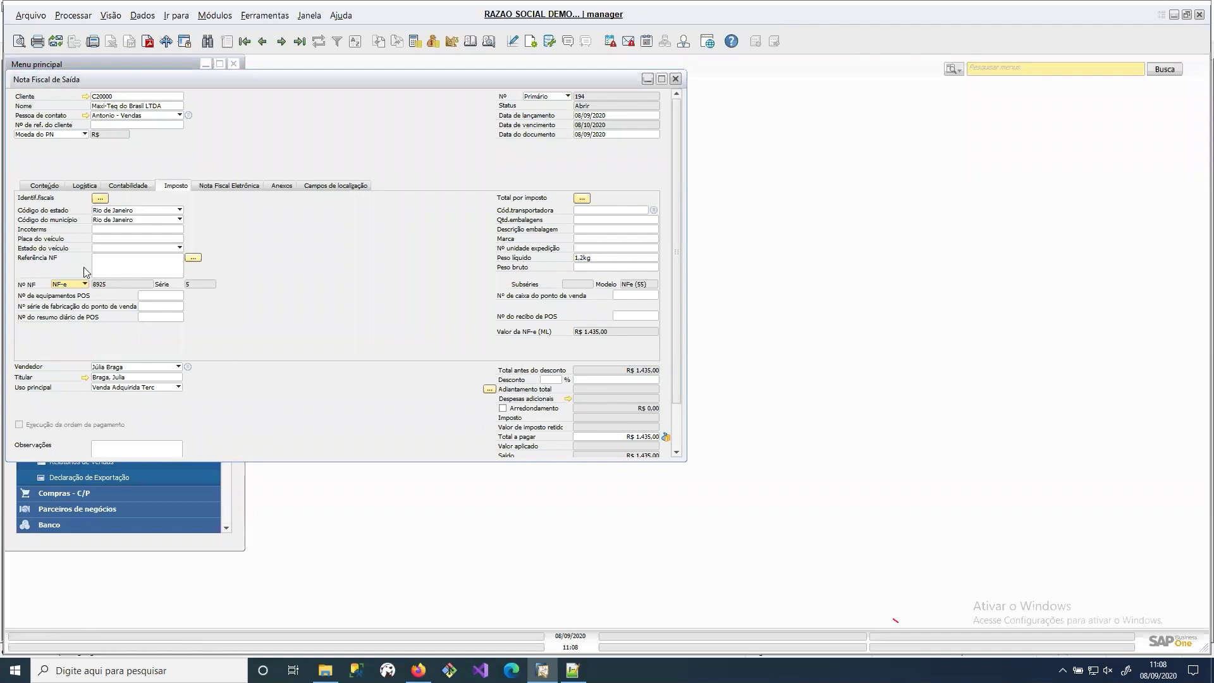
click(84, 284)
click(241, 311)
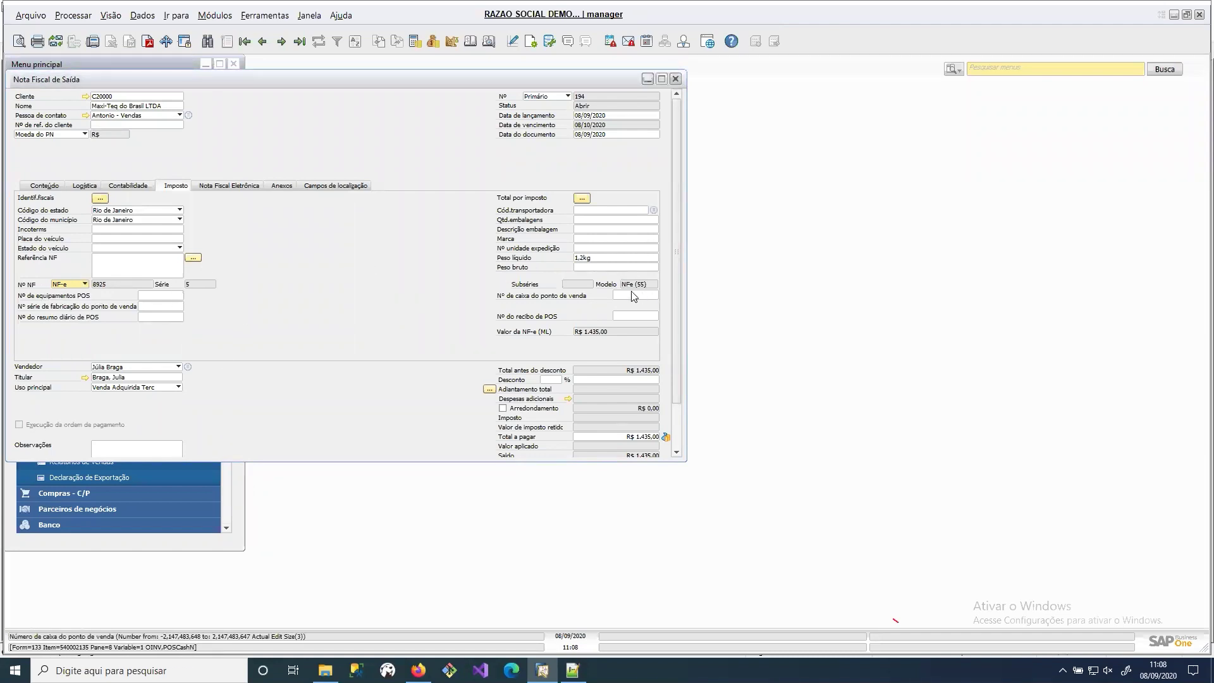
click(82, 286)
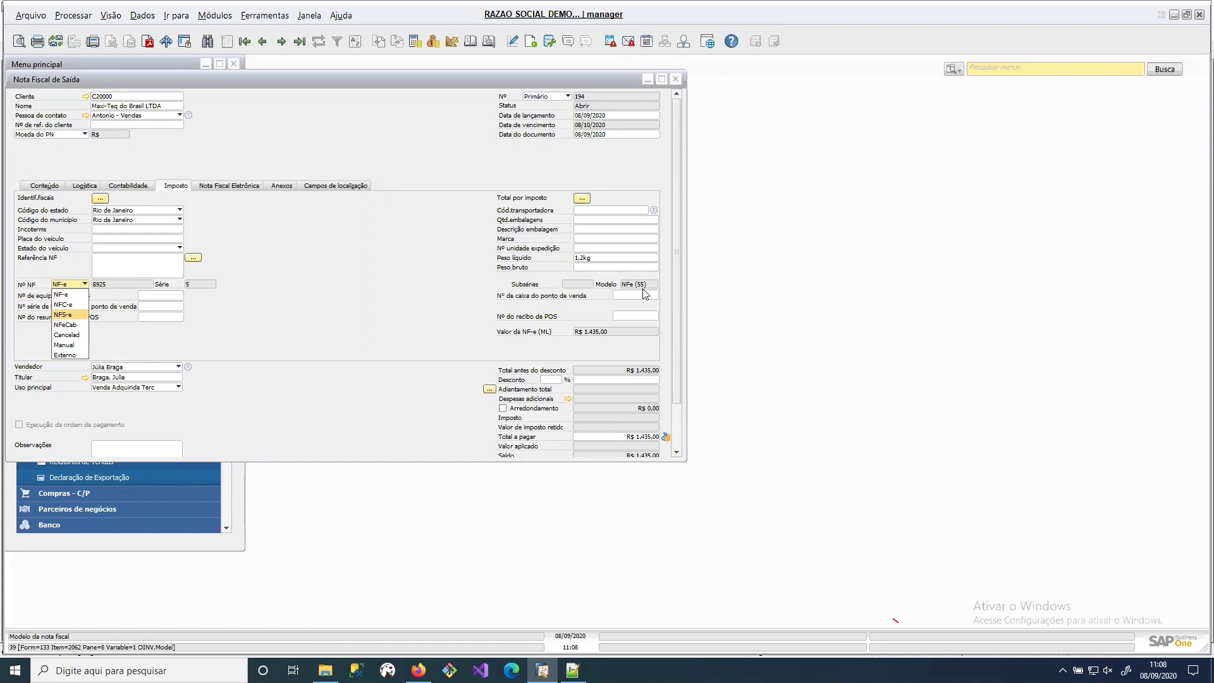
click(417, 300)
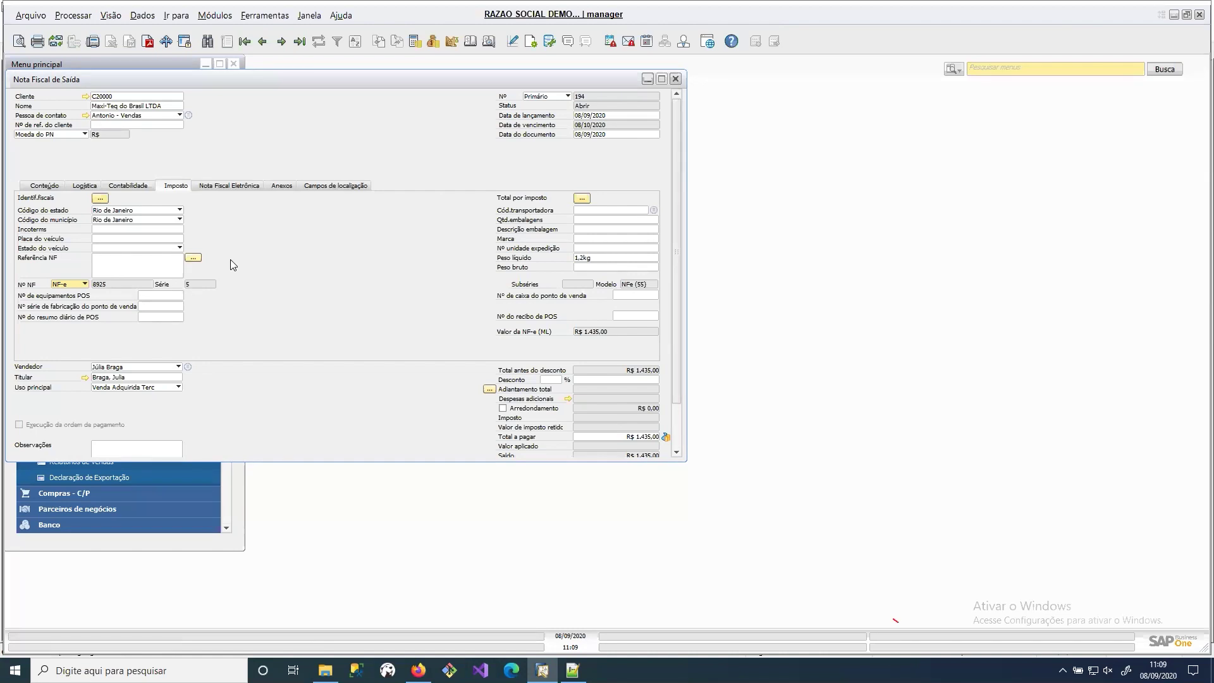
click(180, 305)
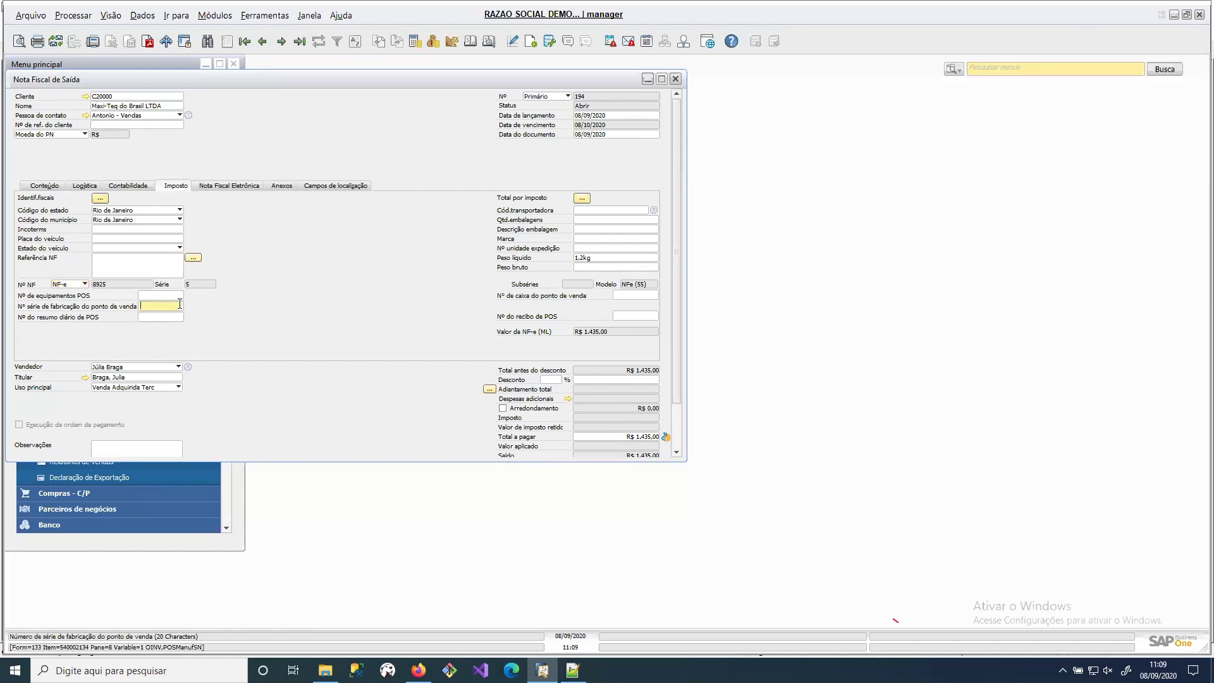
- Review the payment term options in the invoice's Contabilidade details, keeping 15 e 30 dias selected
click(129, 185)
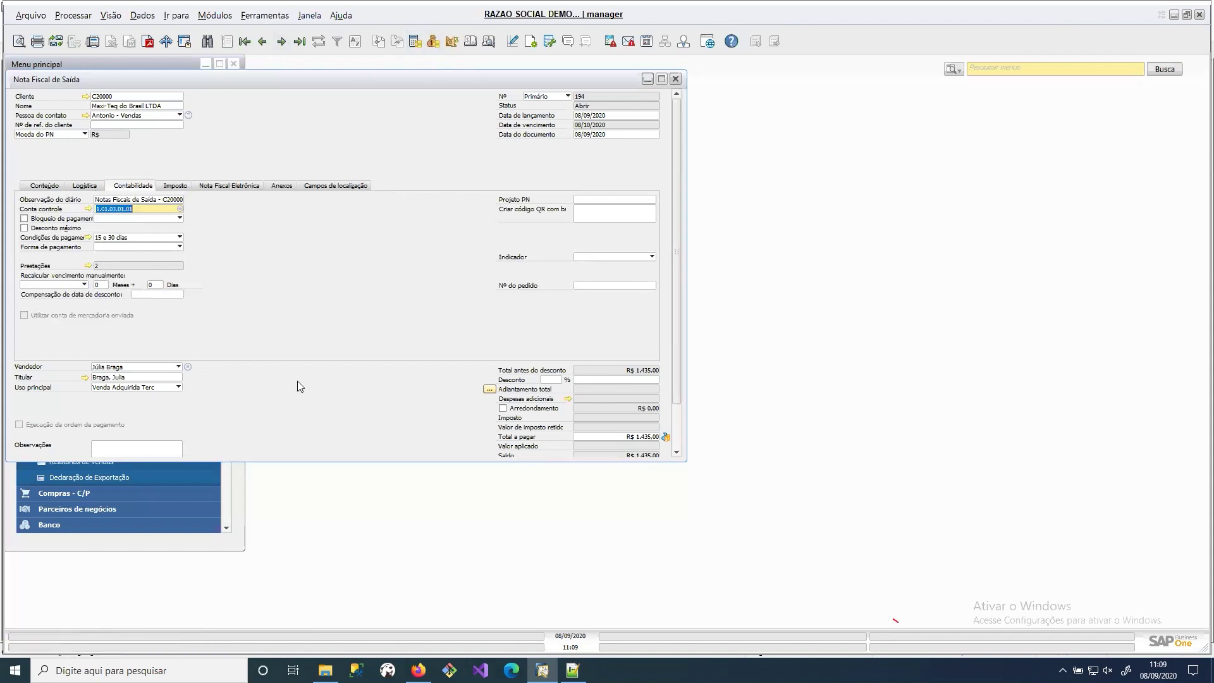
click(149, 241)
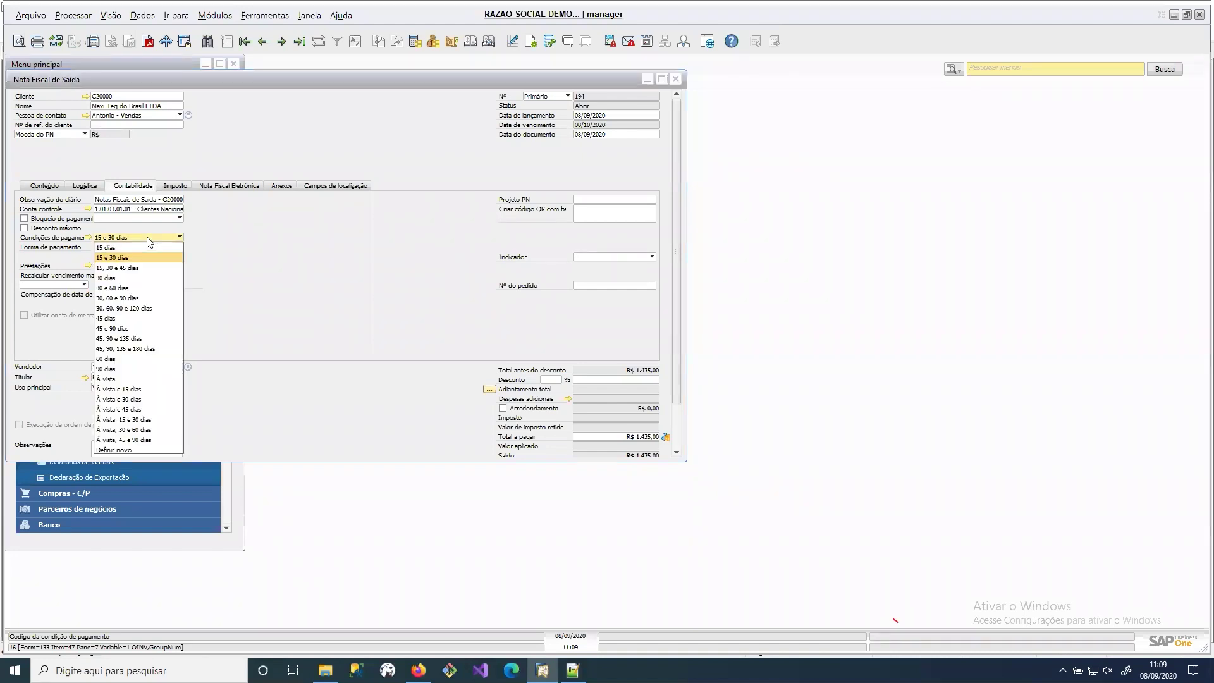
click(149, 241)
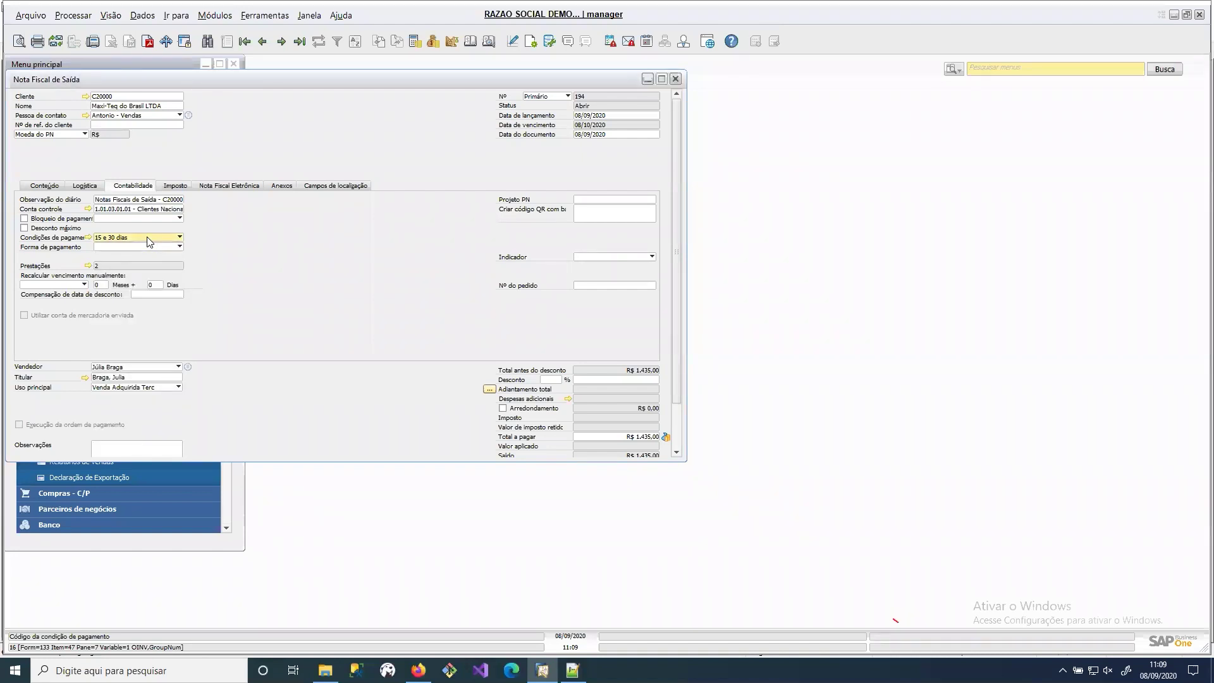
click(180, 237)
click(205, 239)
- Discard the unsaved invoice and browse back to the earlier invoice with NF-e status Autorizado in the Nota Fiscal Eletrônica details
click(221, 184)
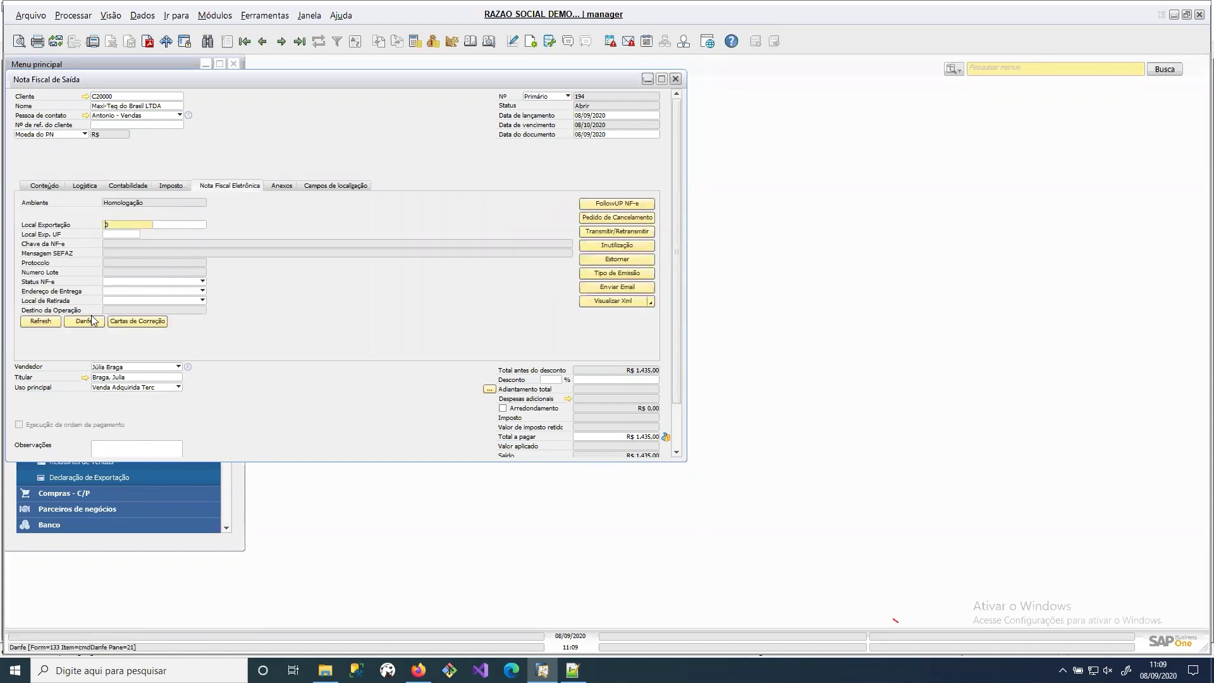
click(263, 43)
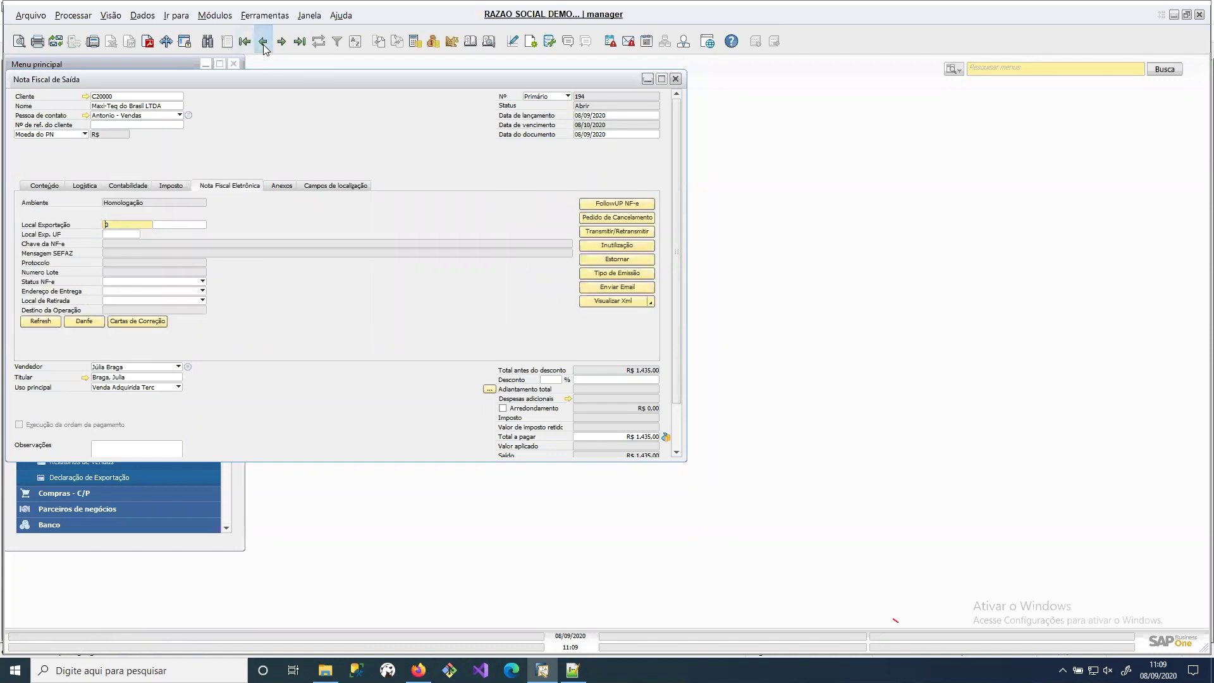
click(472, 349)
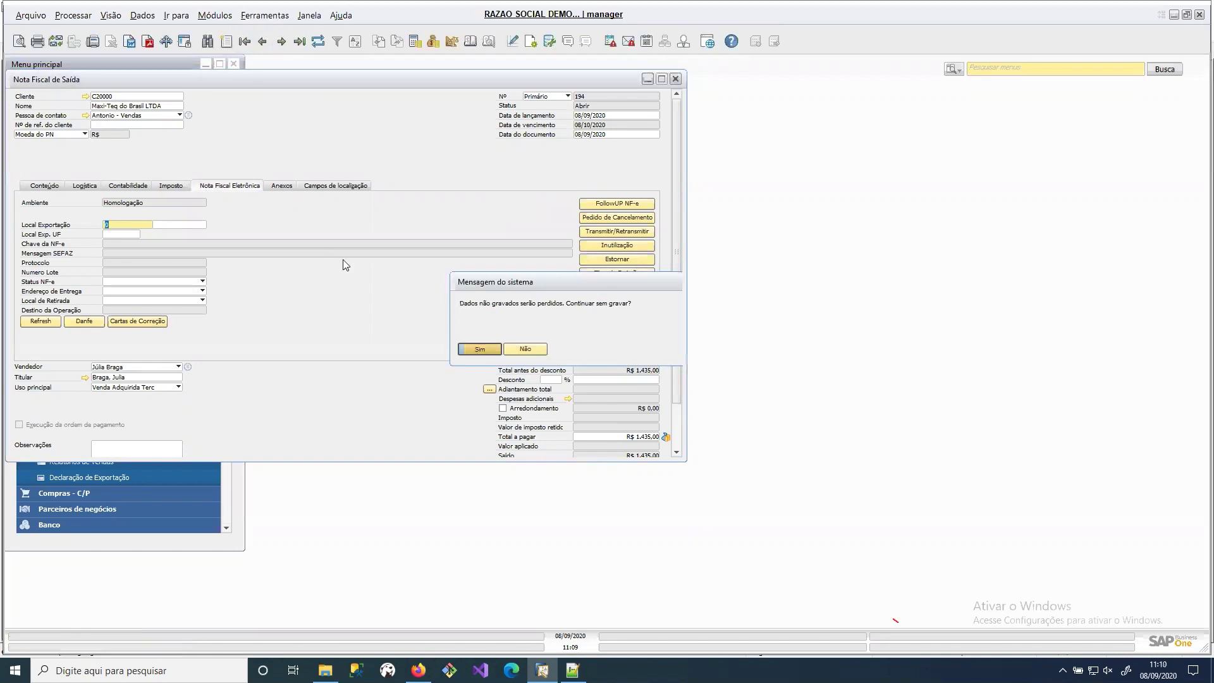
click(263, 43)
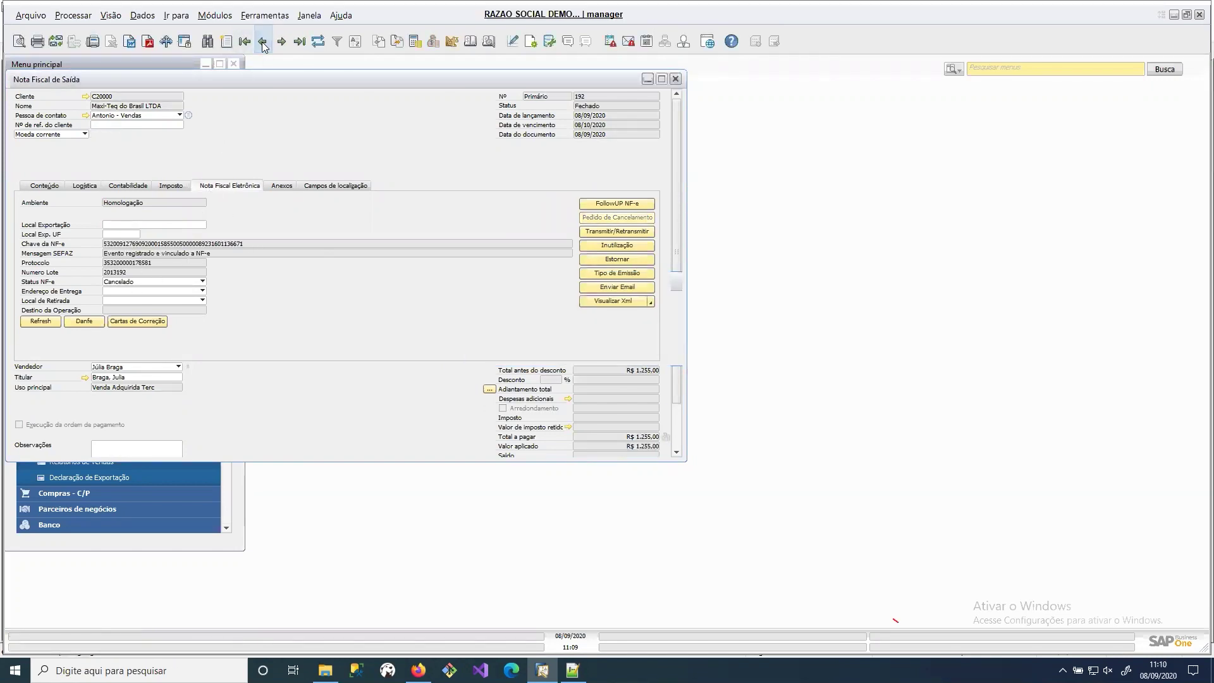
click(263, 44)
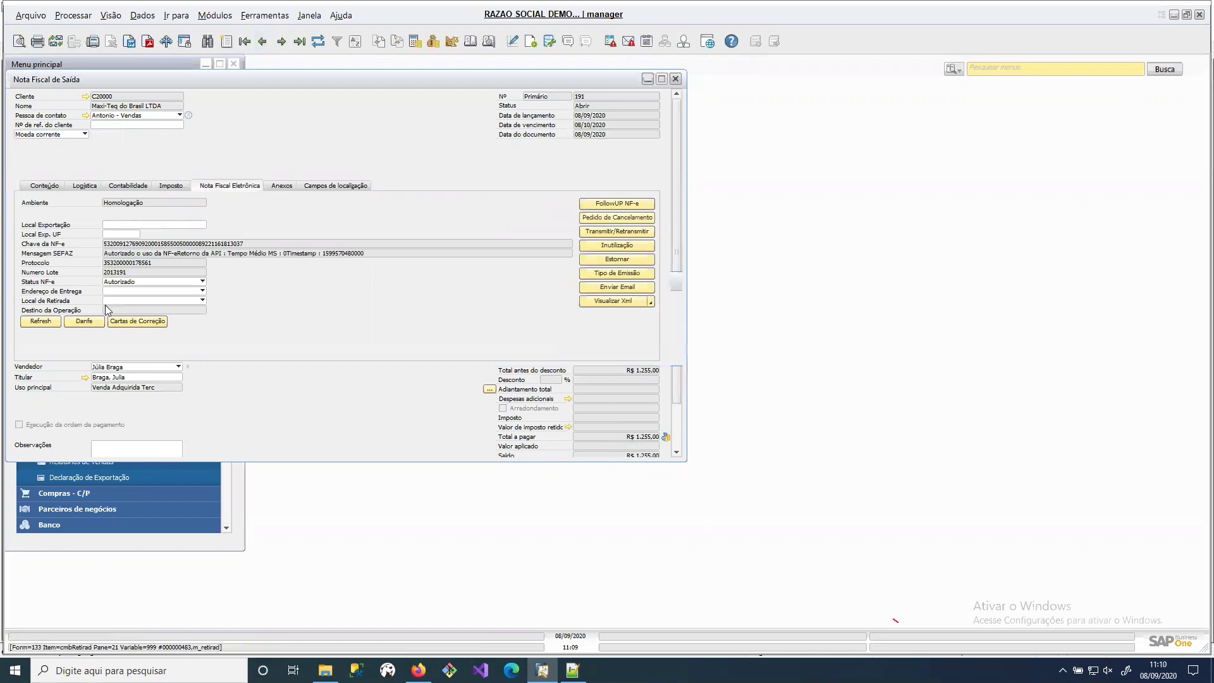
- Check the authorized invoice's payment terms and installments, and open its DANFE document
click(133, 185)
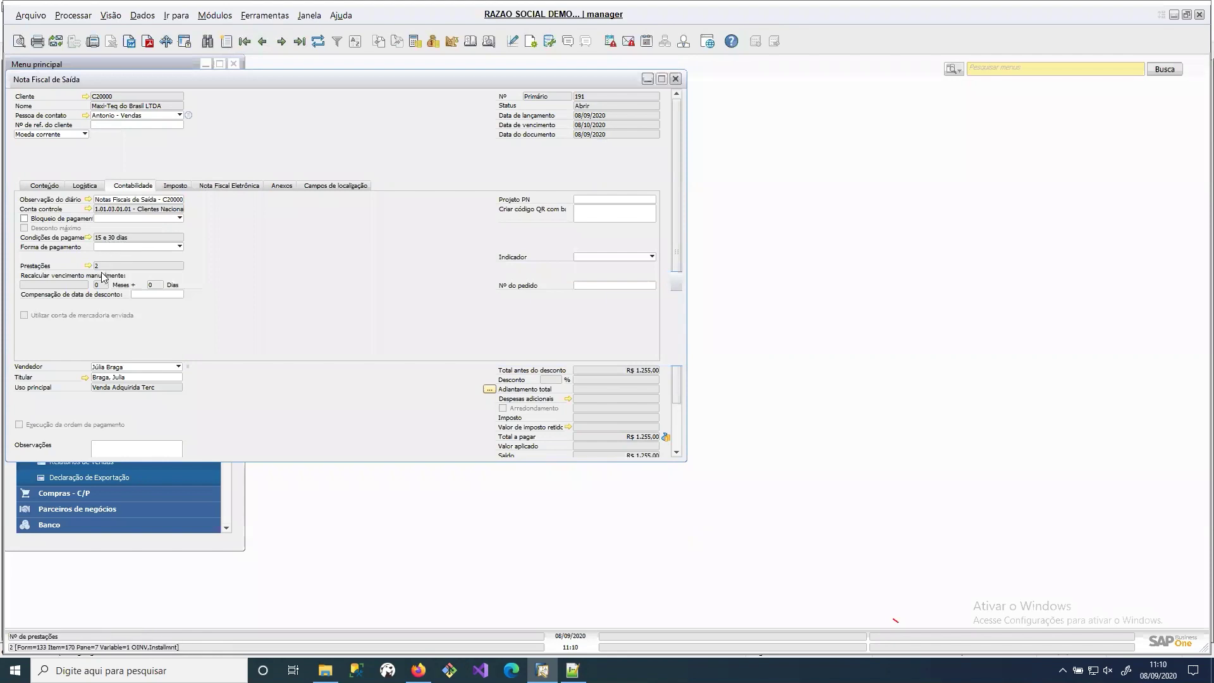
click(222, 186)
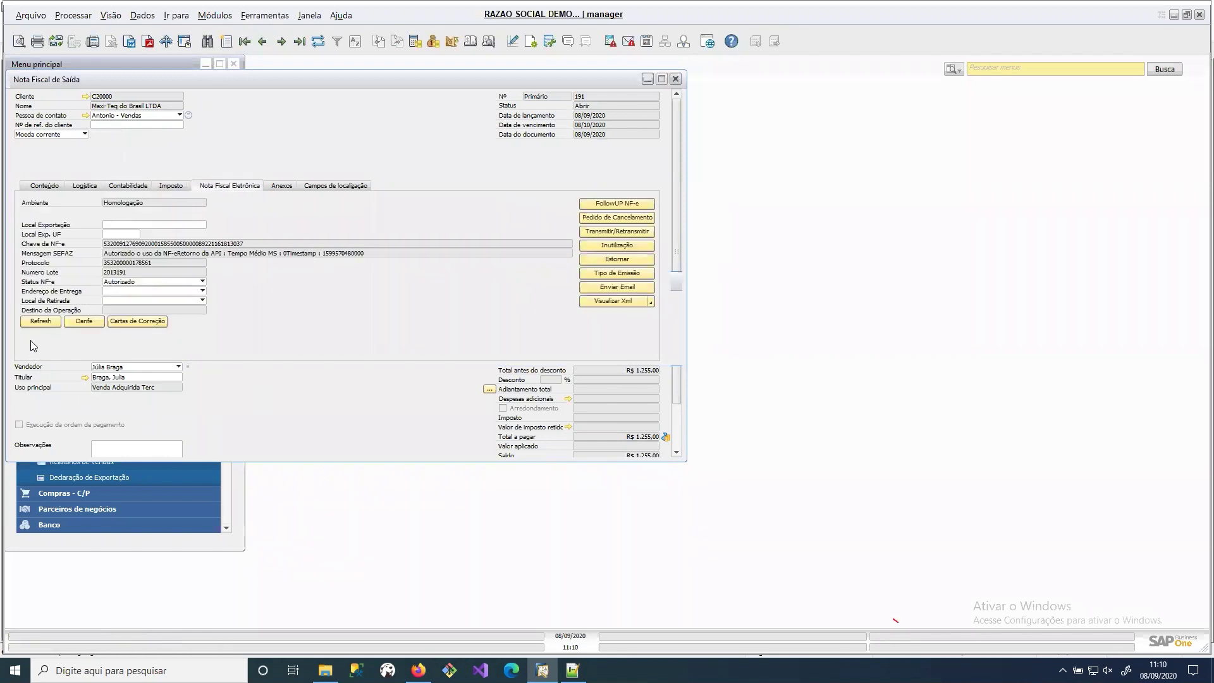
click(81, 322)
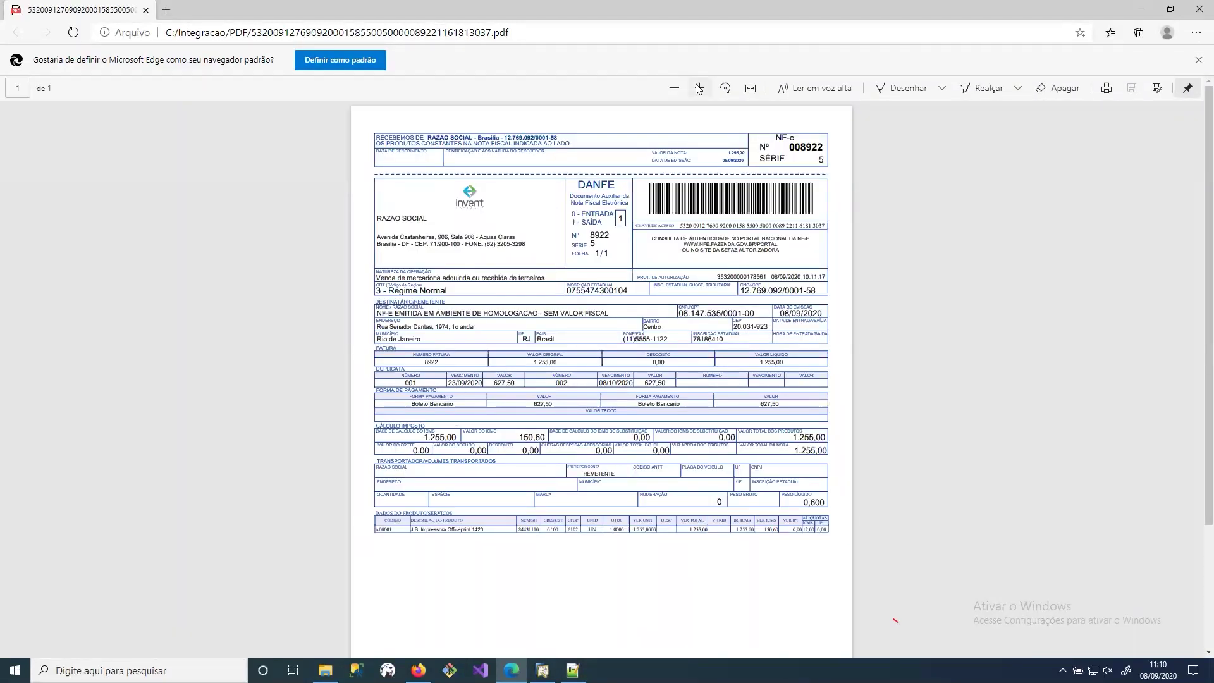
- Examine the DANFE's Duplicata section, checking the numbers, due dates and amounts of installments 001 and 002
click(698, 88)
click(698, 89)
click(699, 89)
click(699, 89)
scroll(773, 285, down, 10)
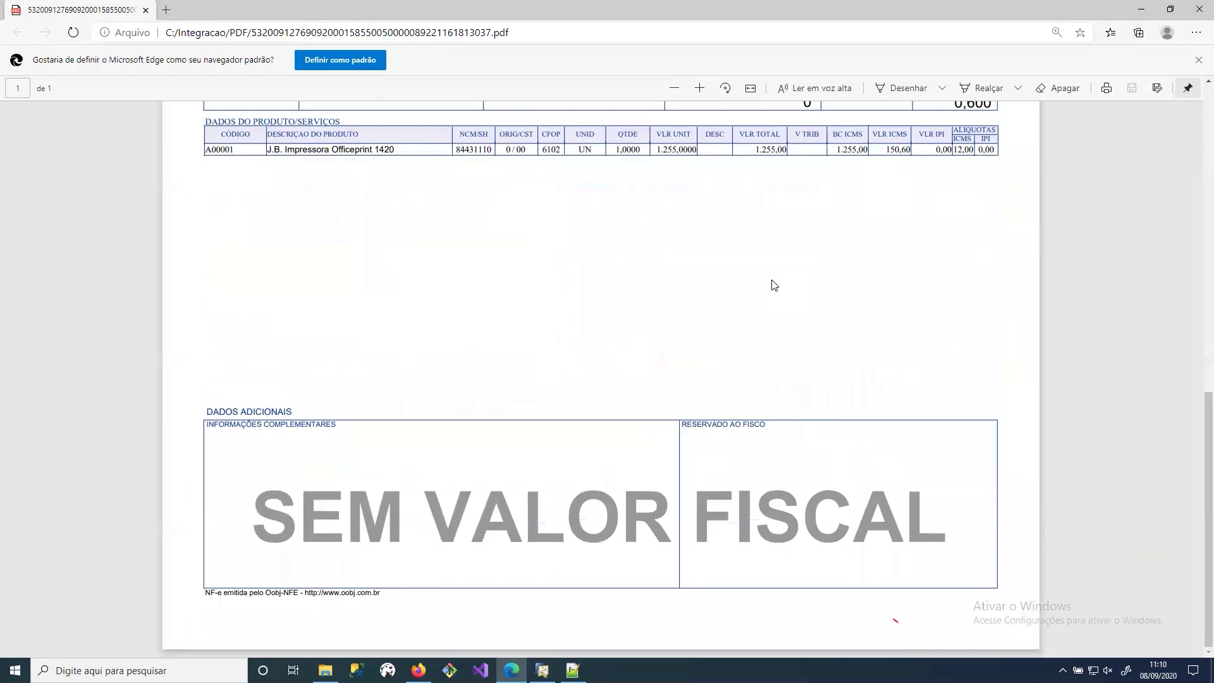
scroll(772, 288, up, 6)
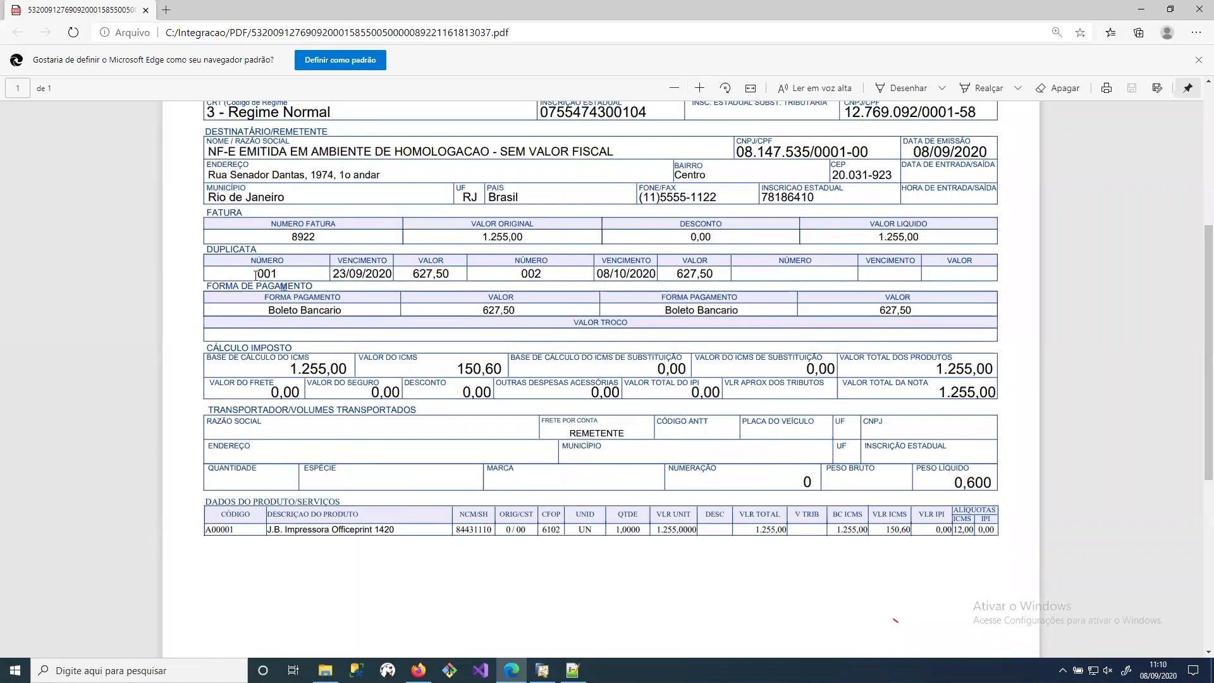
drag(256, 275, 440, 260)
click(544, 273)
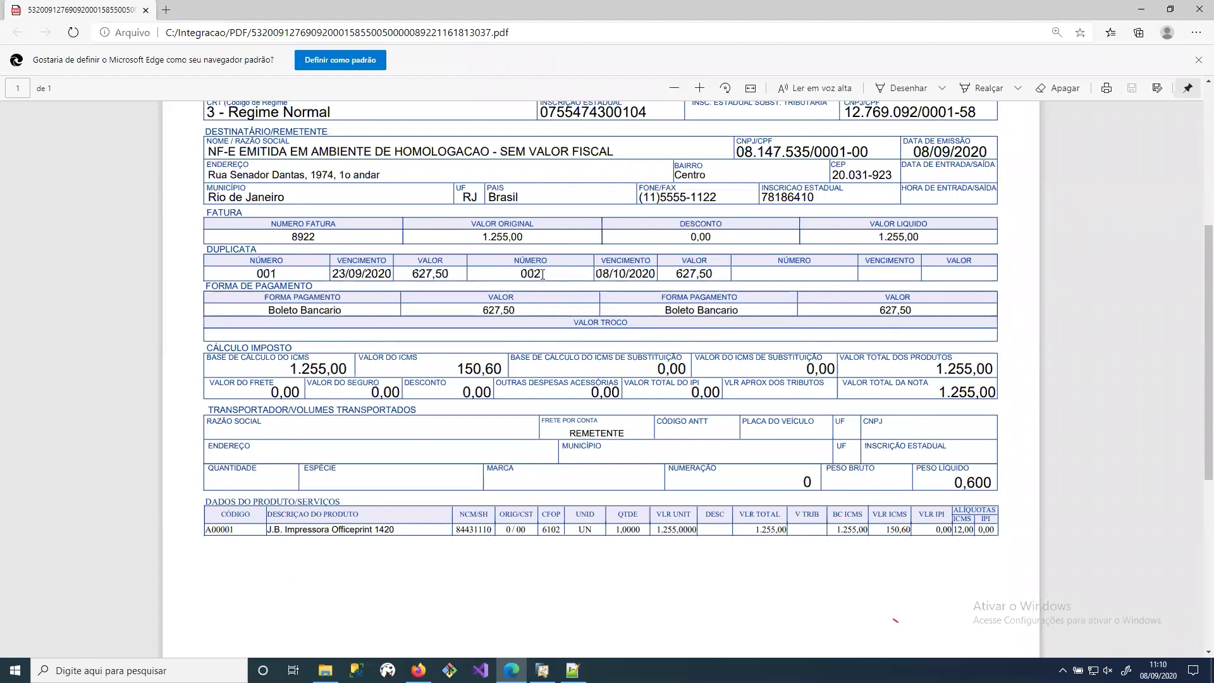
double_click(528, 274)
- Return to the authorized invoice's Contabilidade details and inspect the definition and installment setup of the 15 e 30 dias payment terms
click(1141, 10)
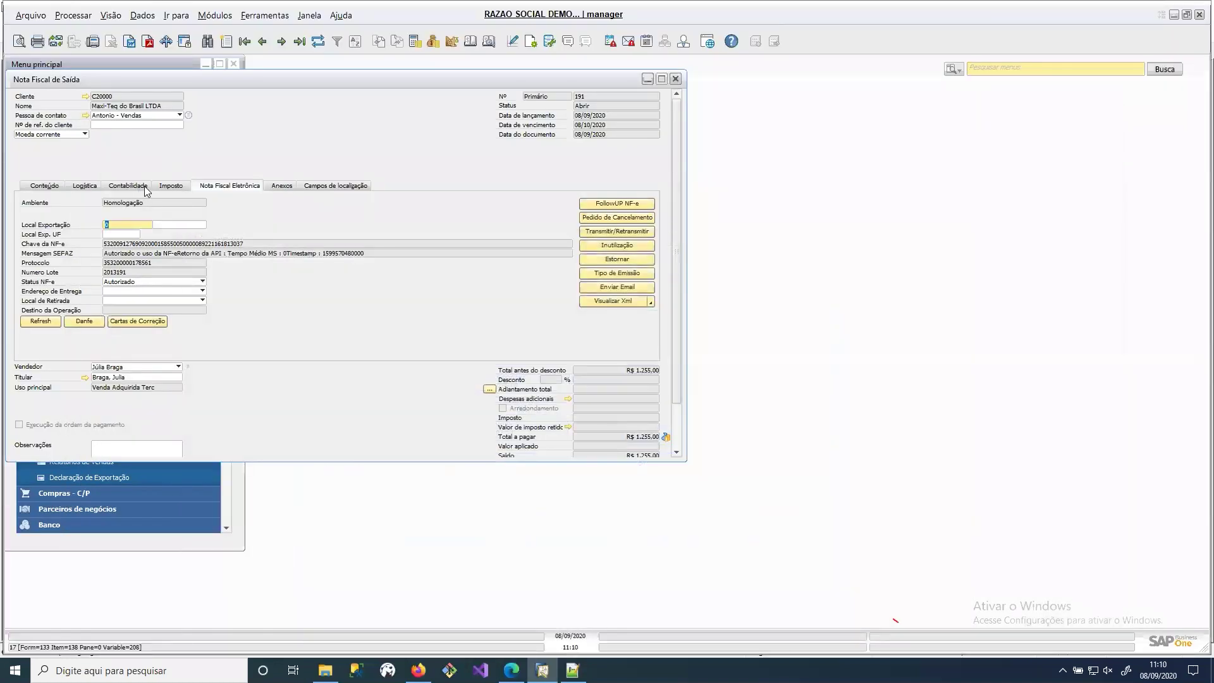
click(137, 187)
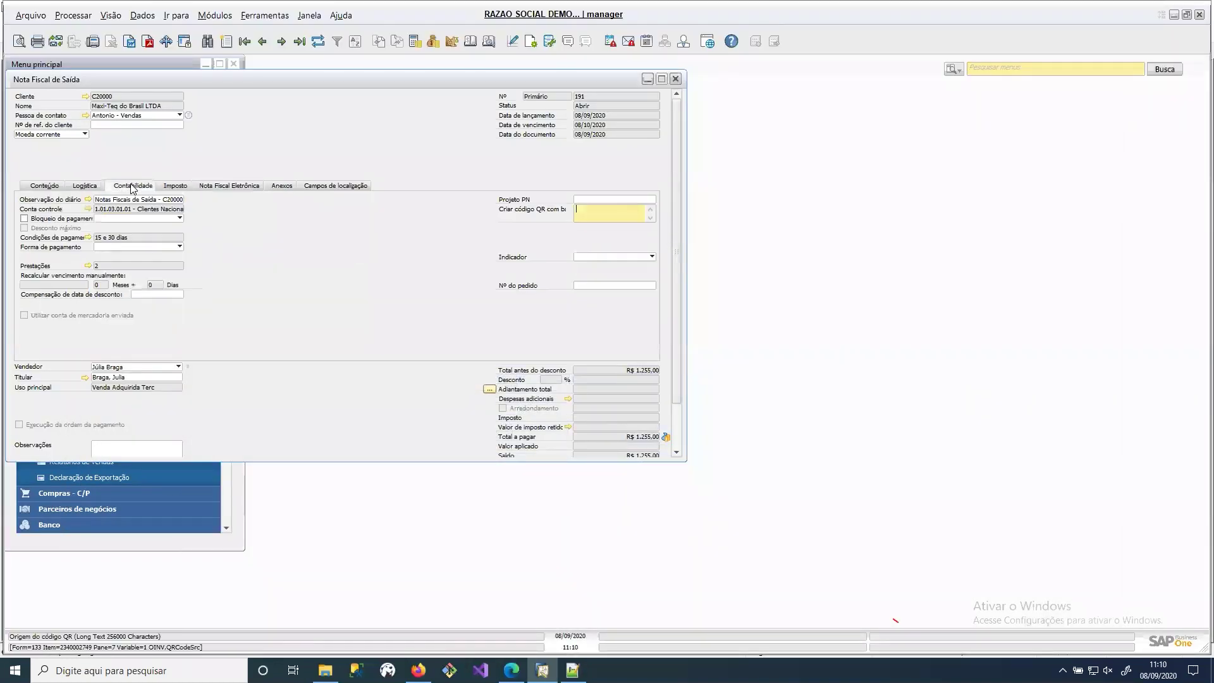
click(145, 247)
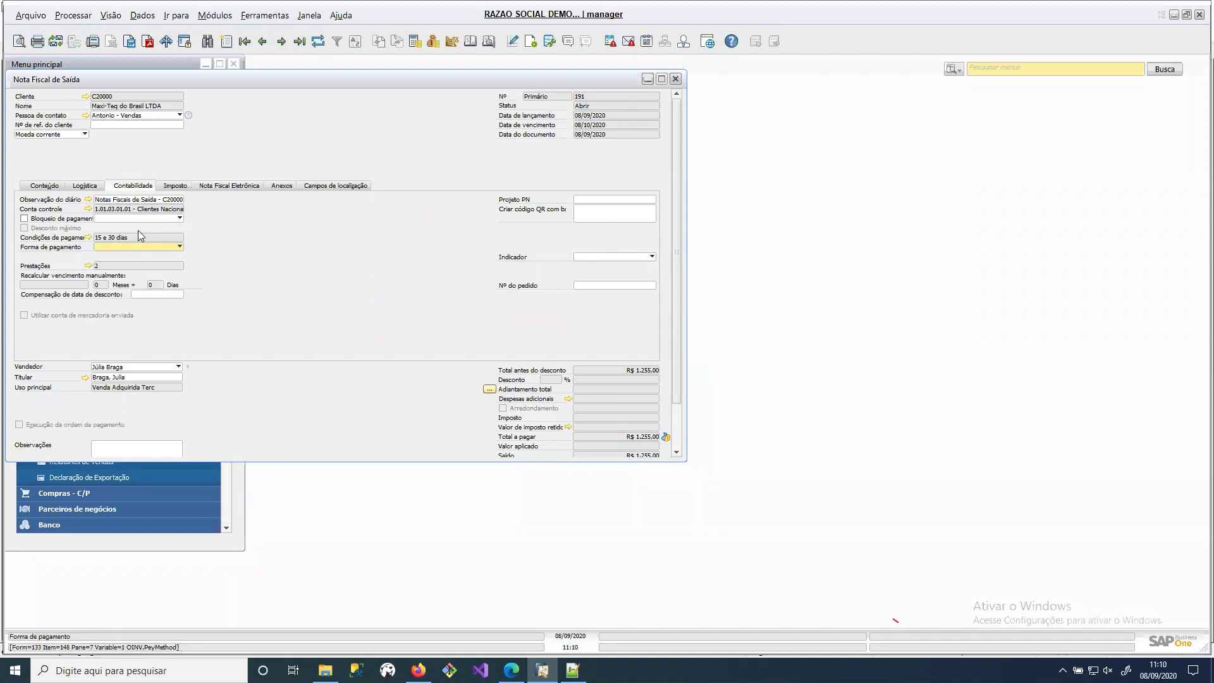
click(89, 237)
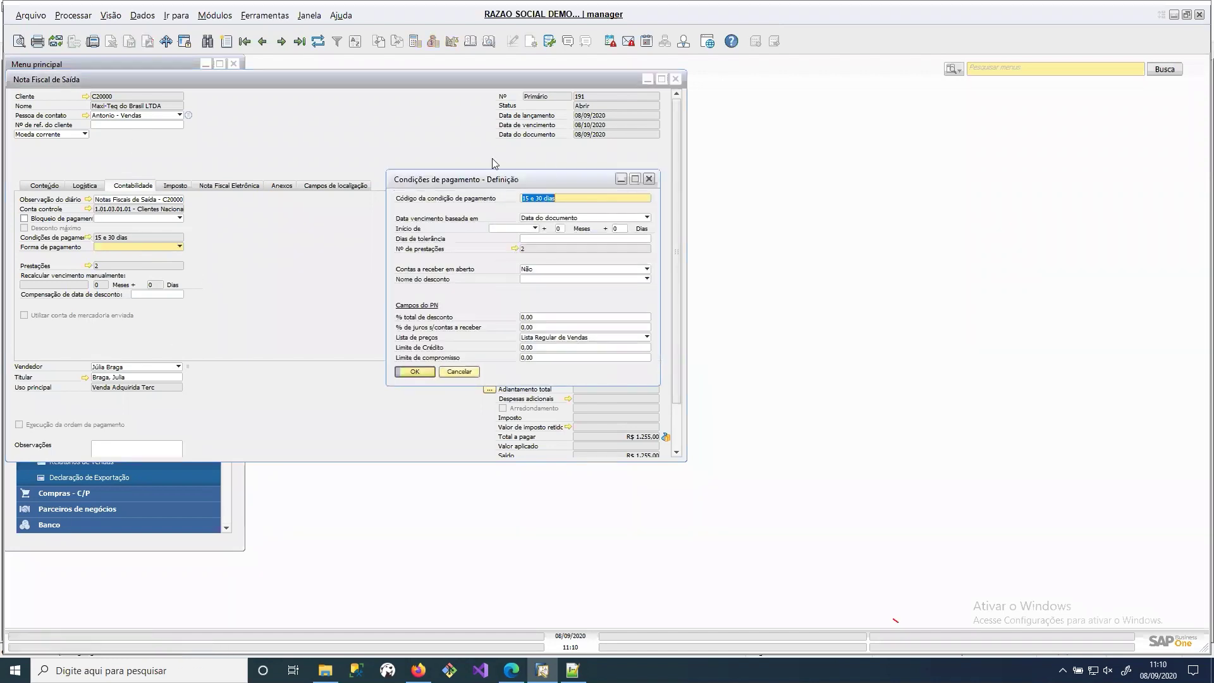
click(73, 15)
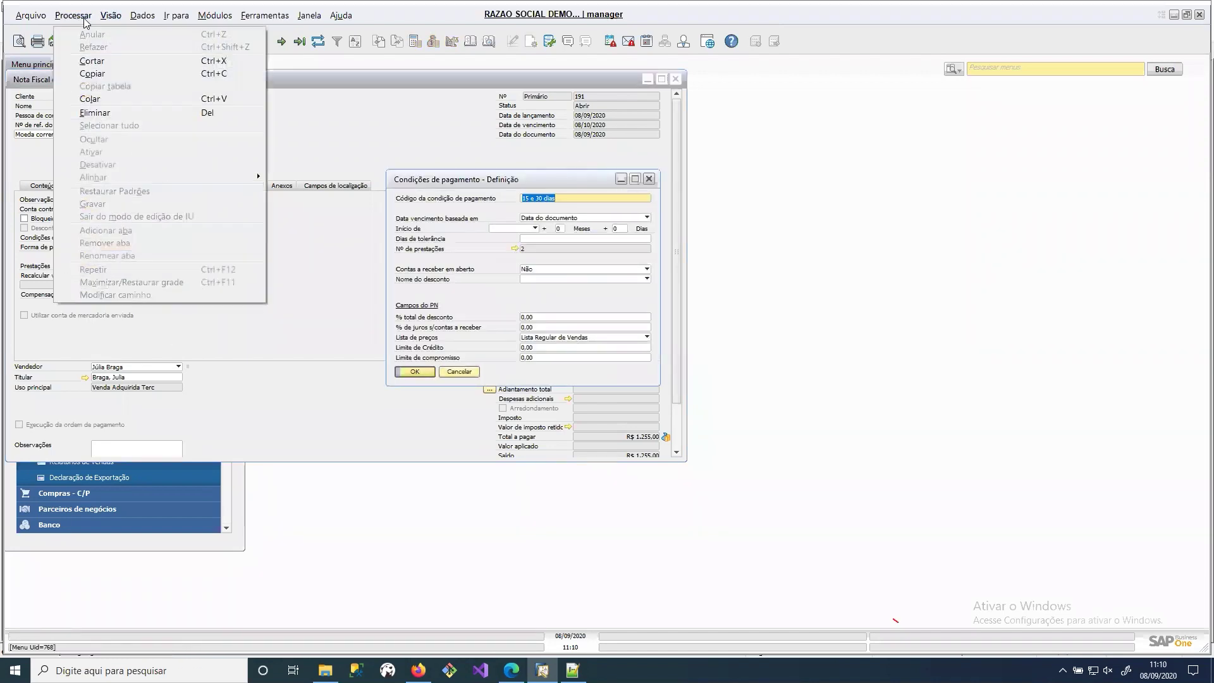
mouse_move(111, 15)
key(Escape)
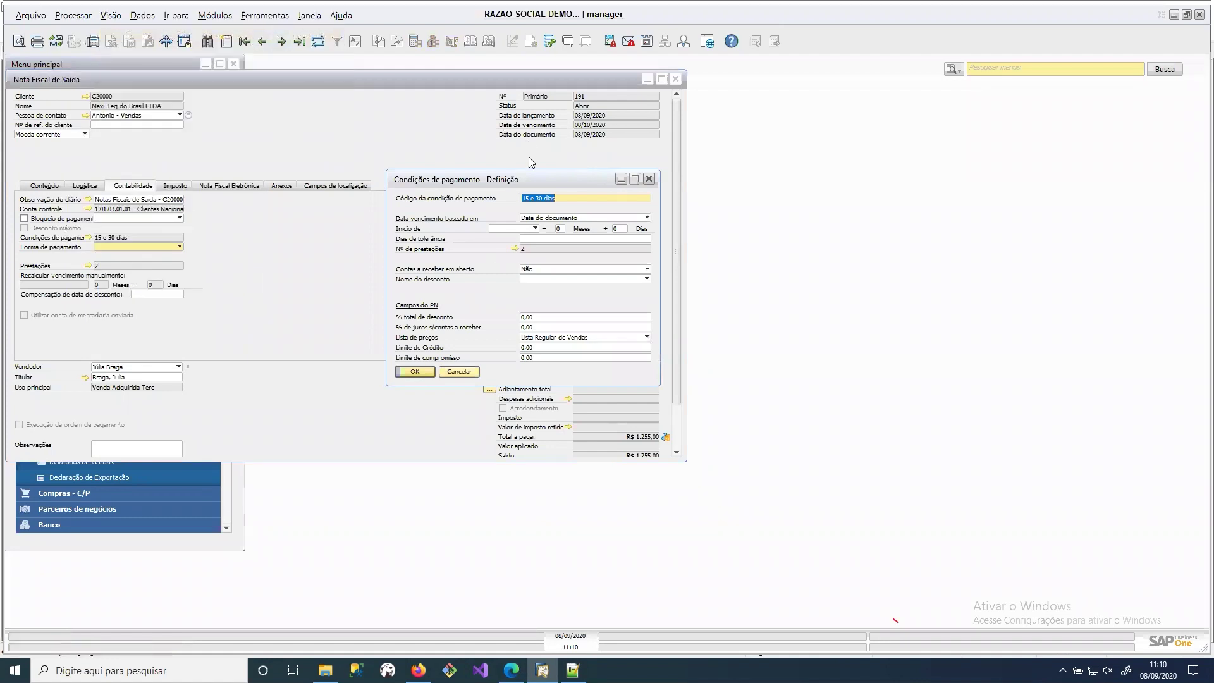
click(515, 248)
click(711, 226)
click(649, 180)
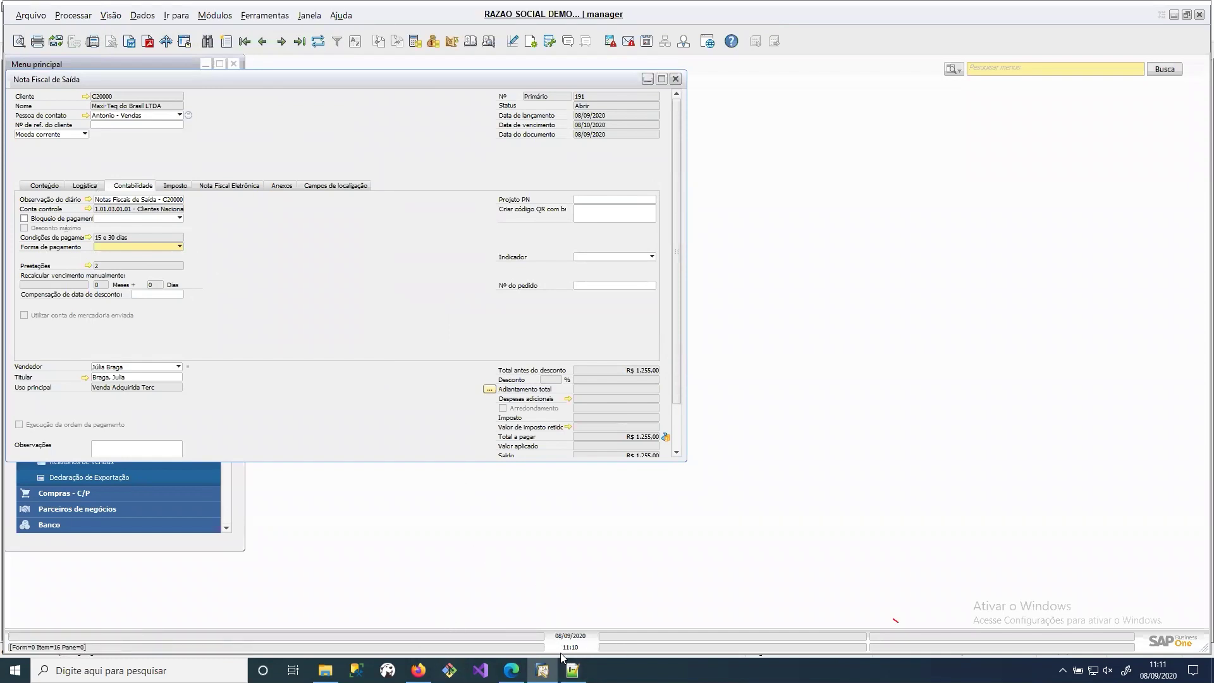
- Compare the DANFE's Duplicata installments with the Boleto Bancario payment method in its Forma de Pagamento section
click(511, 671)
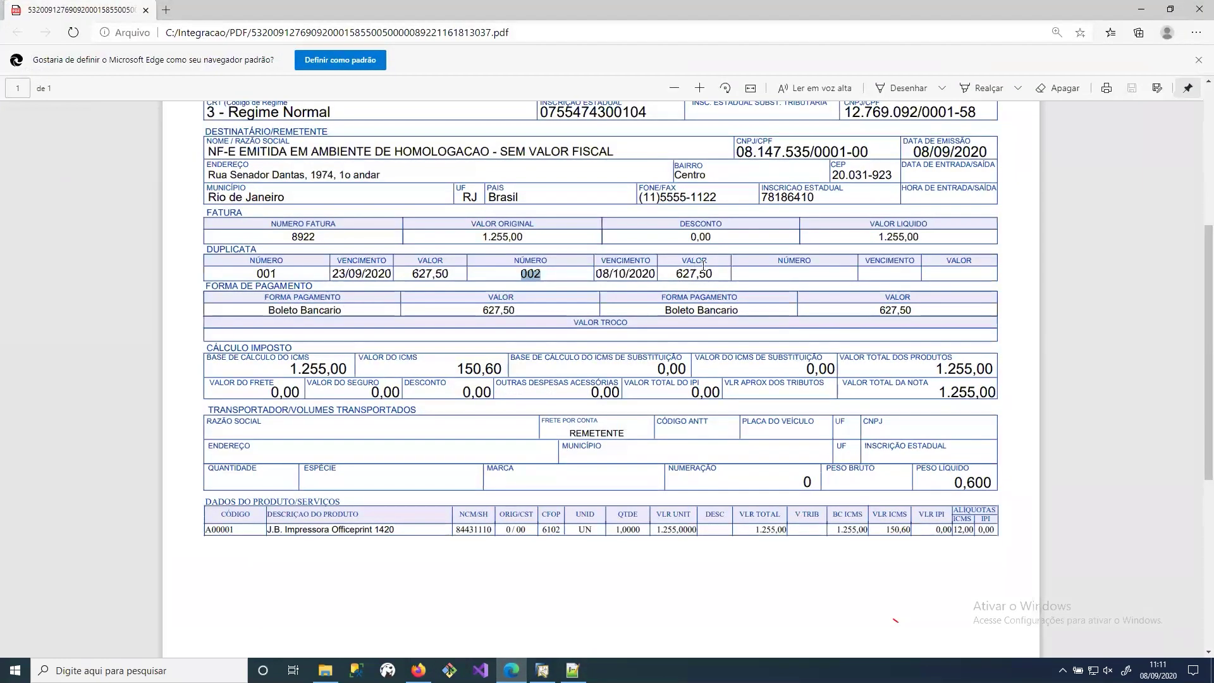
click(754, 276)
double_click(530, 261)
double_click(313, 310)
double_click(284, 311)
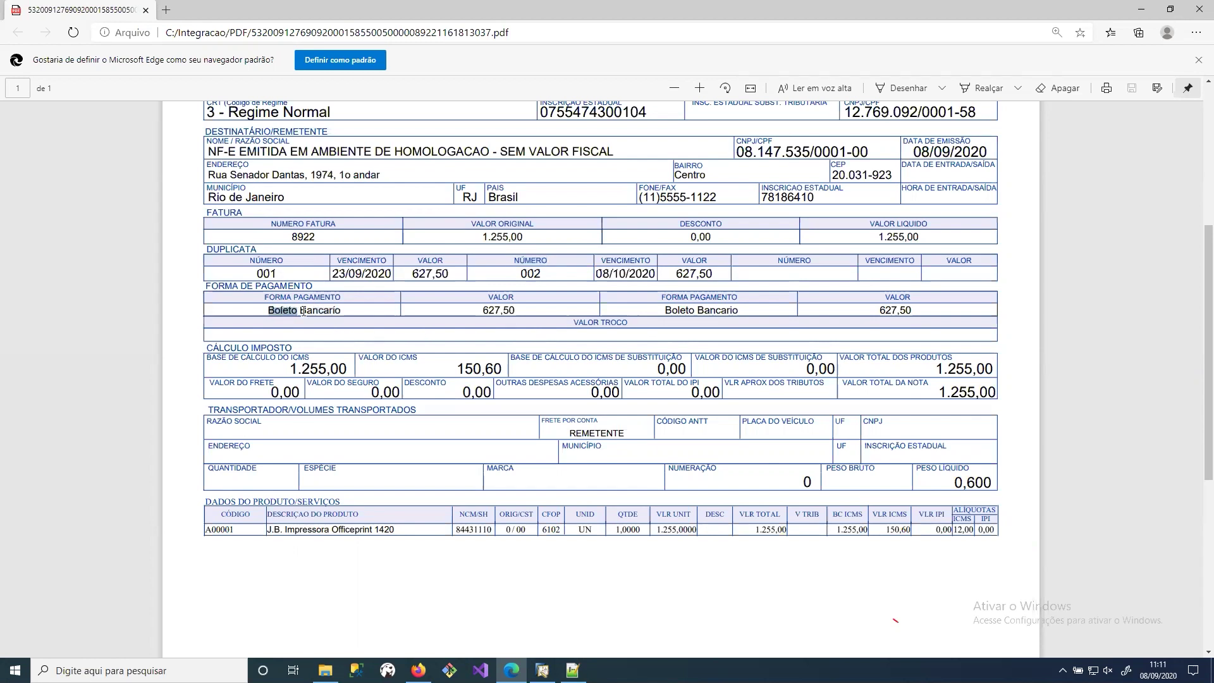
double_click(318, 311)
- Return to the SAP Business One invoice and check the available Forma de pagamento options without selecting one
click(542, 671)
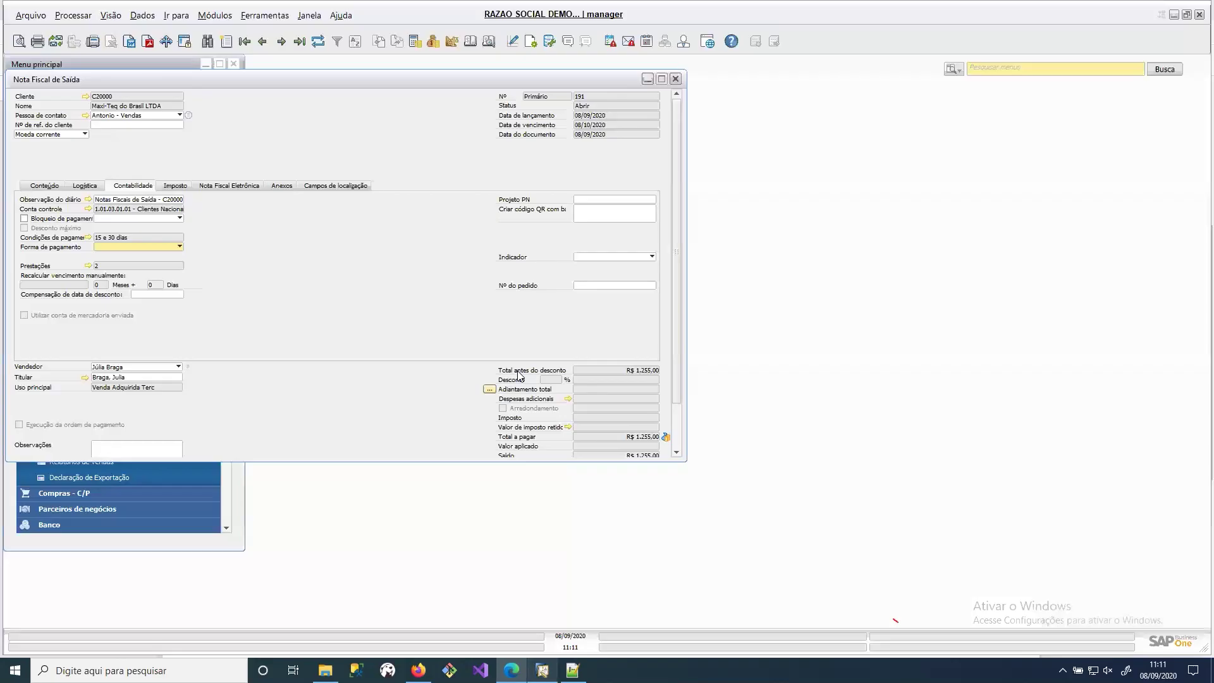
click(117, 248)
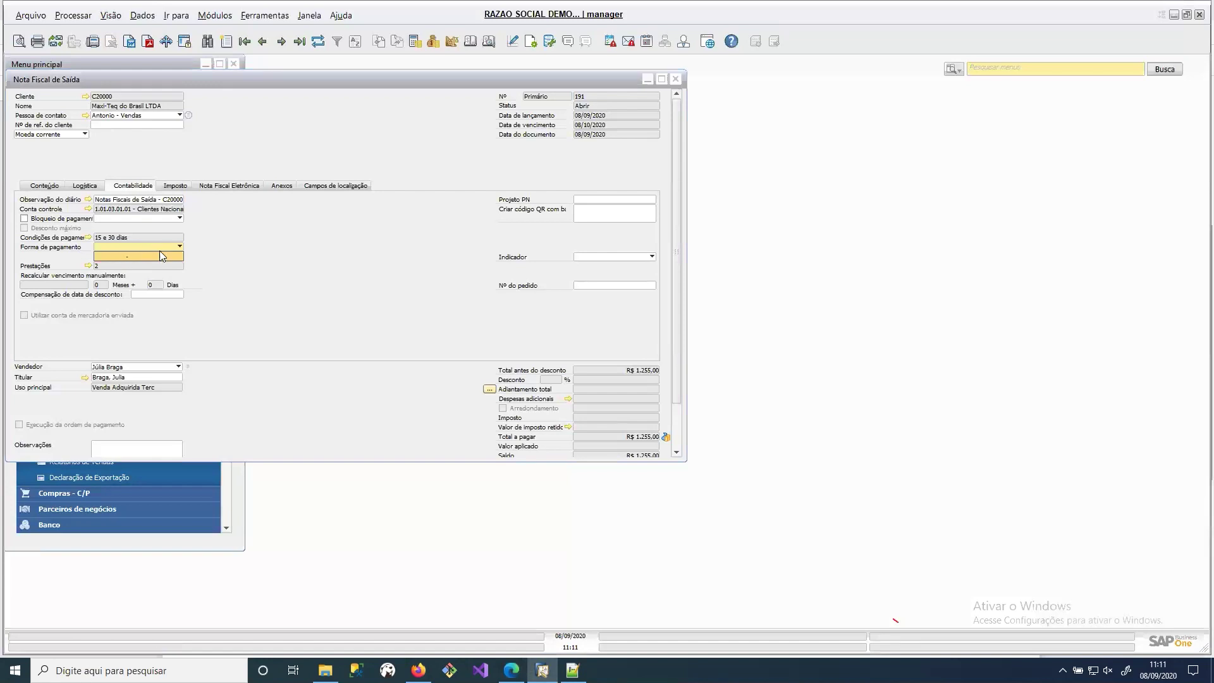
click(248, 277)
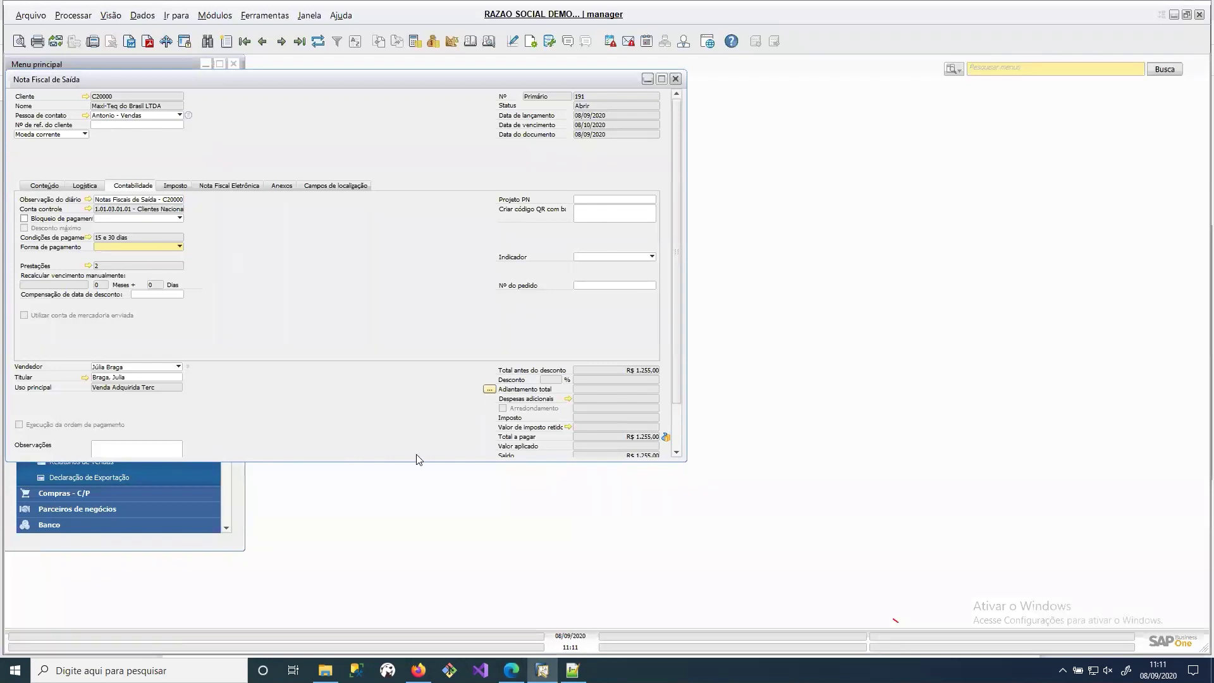
- Switch to Firefox and read the 01 = Dinheiro payment topic in the TaxOne NFe 4.0 documentation
click(418, 670)
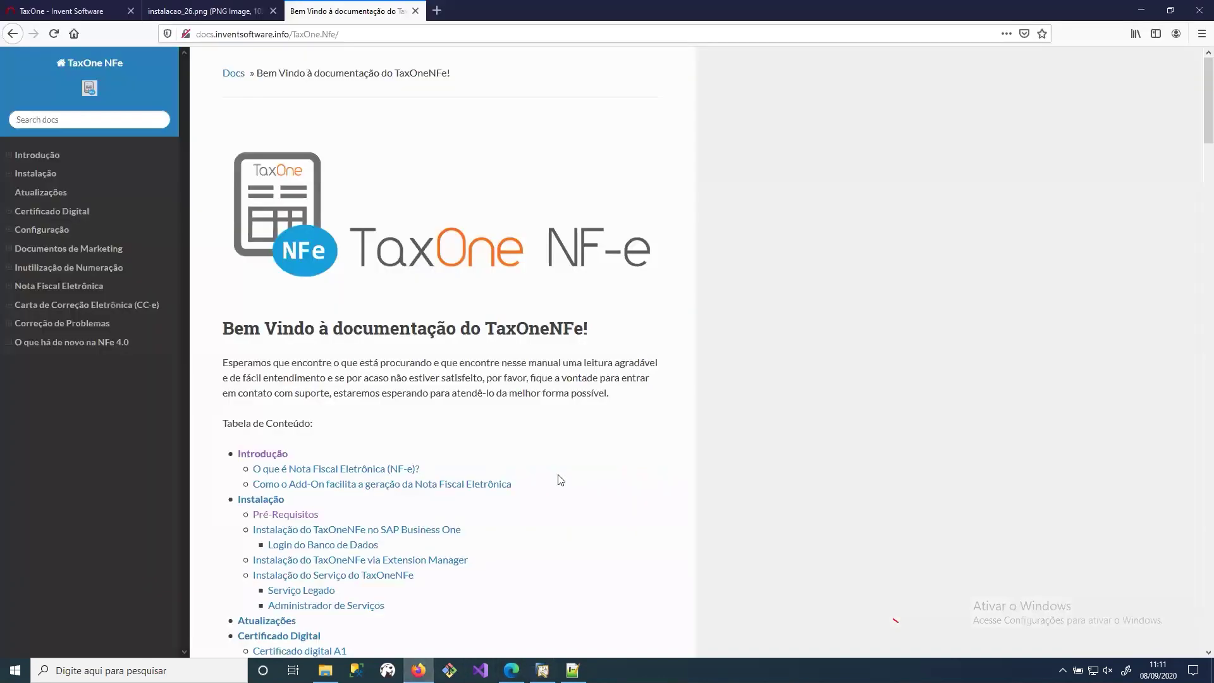
click(44, 344)
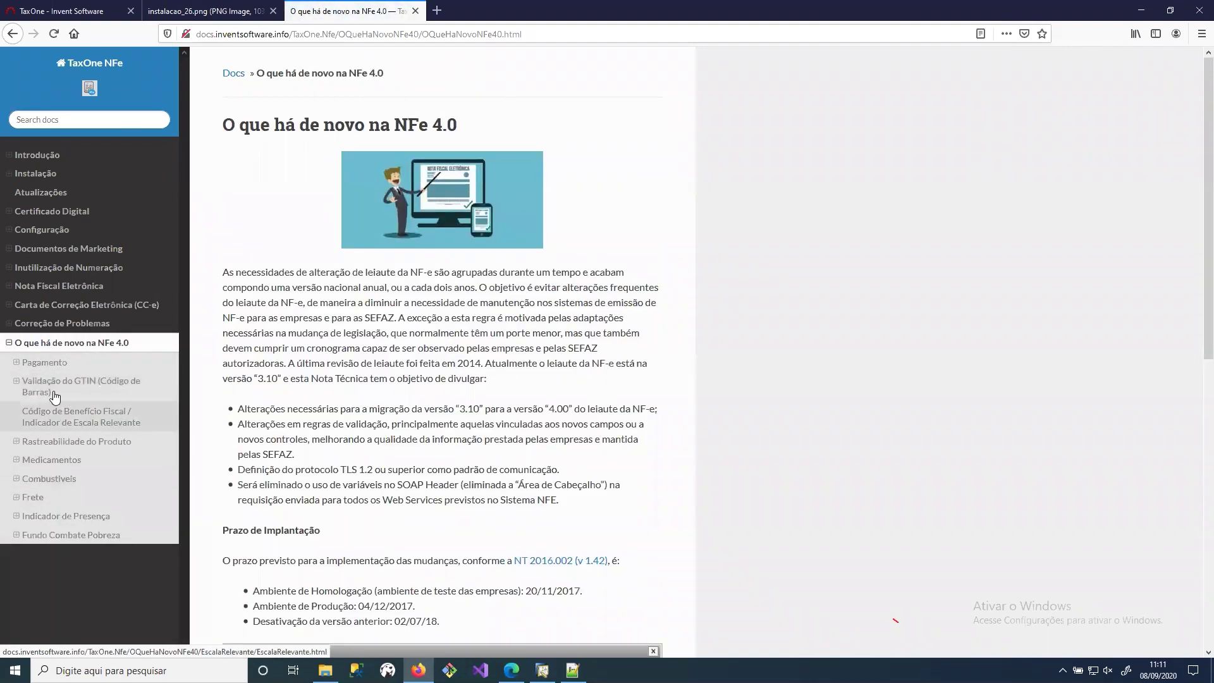
click(17, 363)
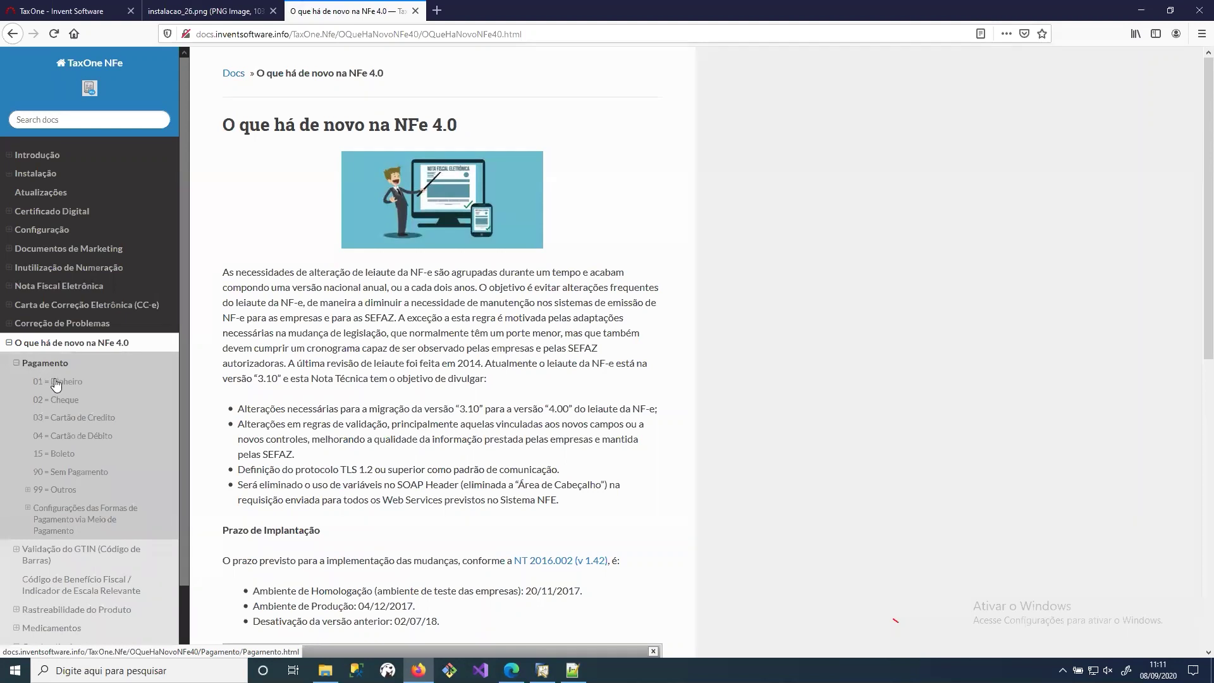
click(57, 382)
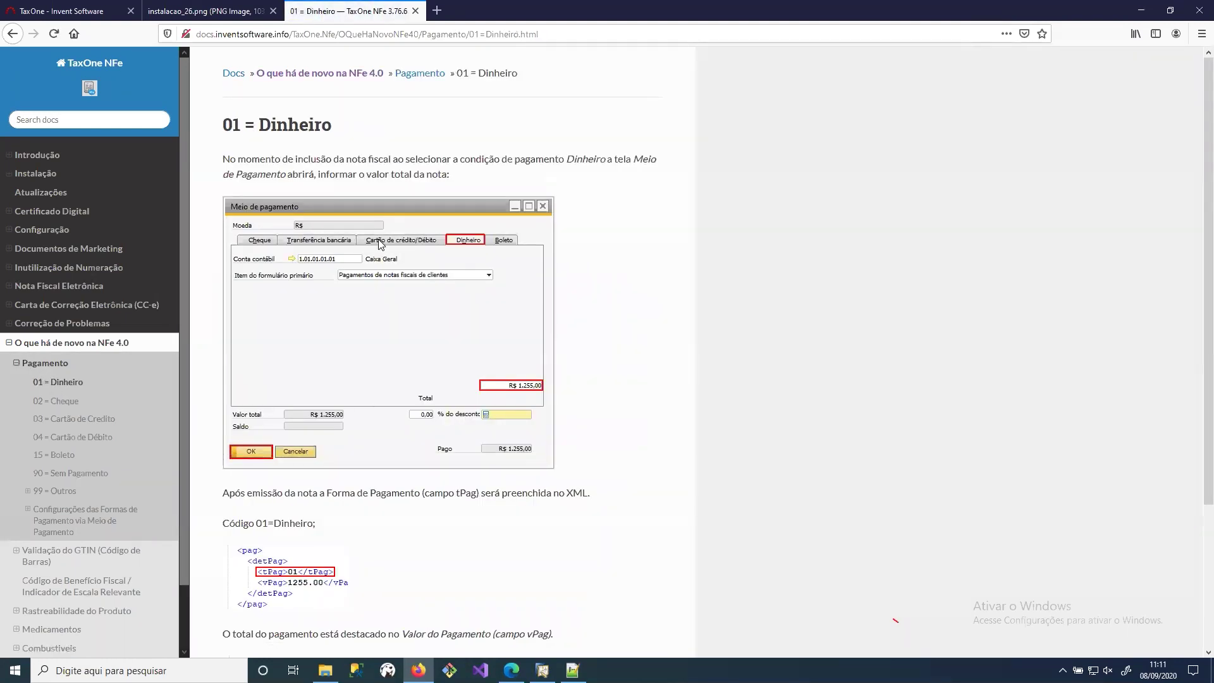
scroll(453, 313, down, 3)
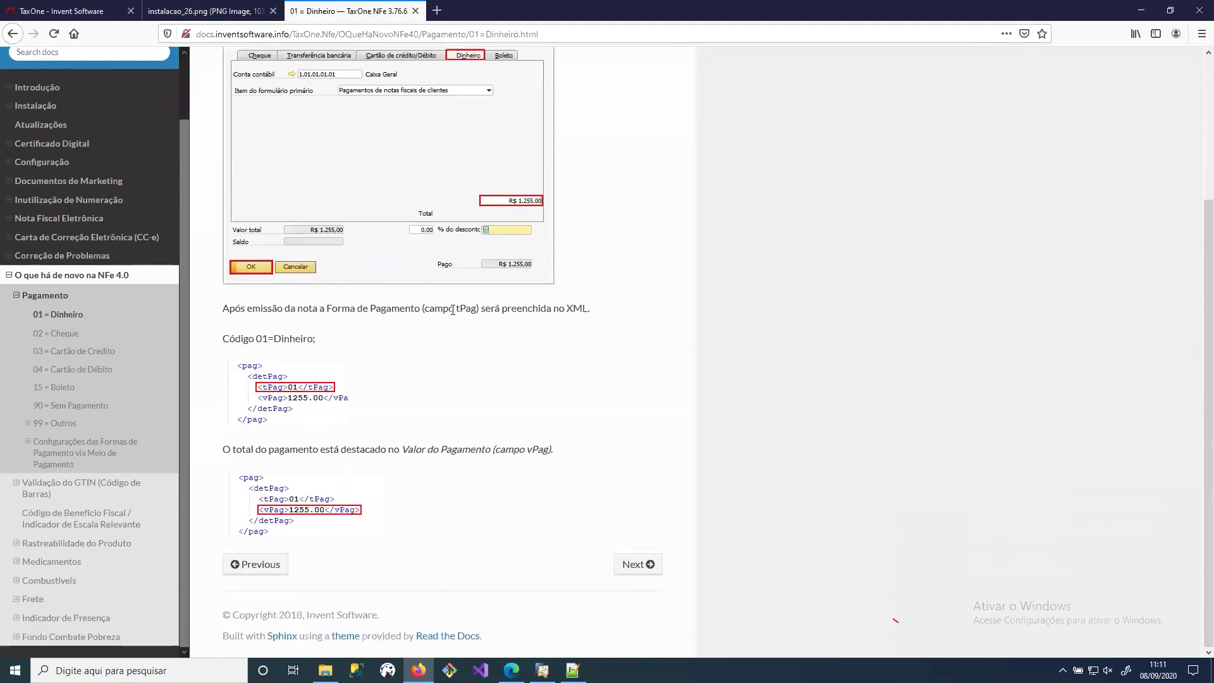
- Read the documentation on Configurações das Formas de Pagamento via Meio de Pagamento, enlarged to 110%
click(96, 457)
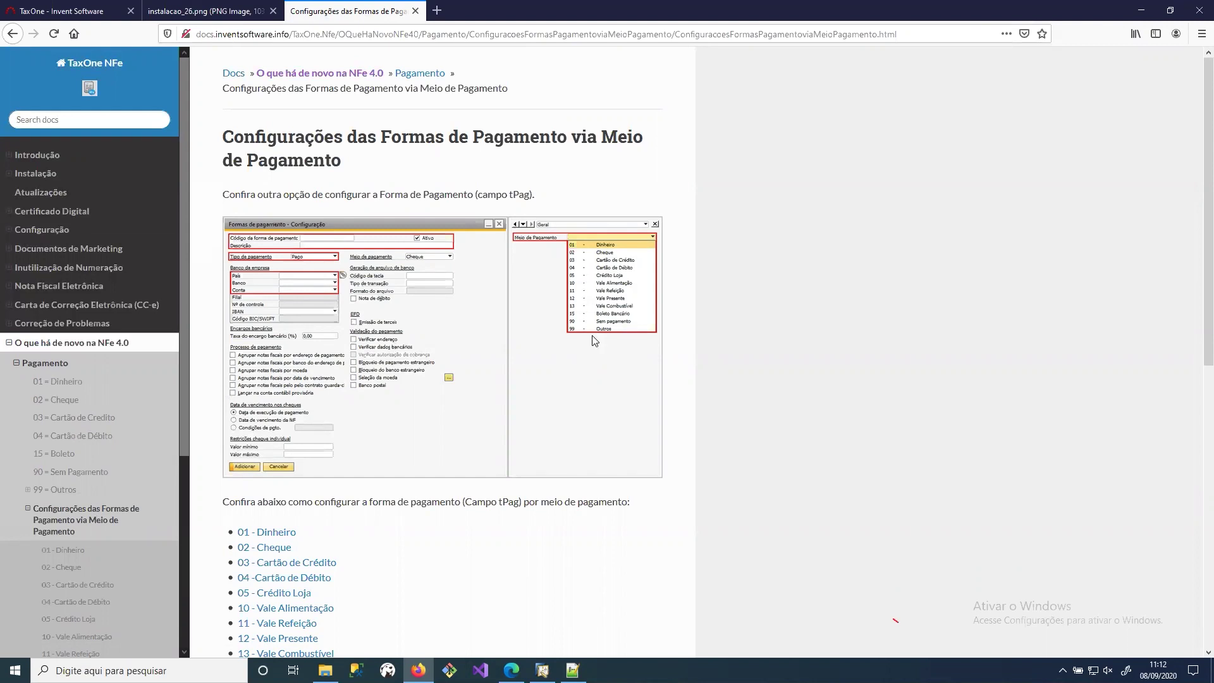
key(ctrl+plus)
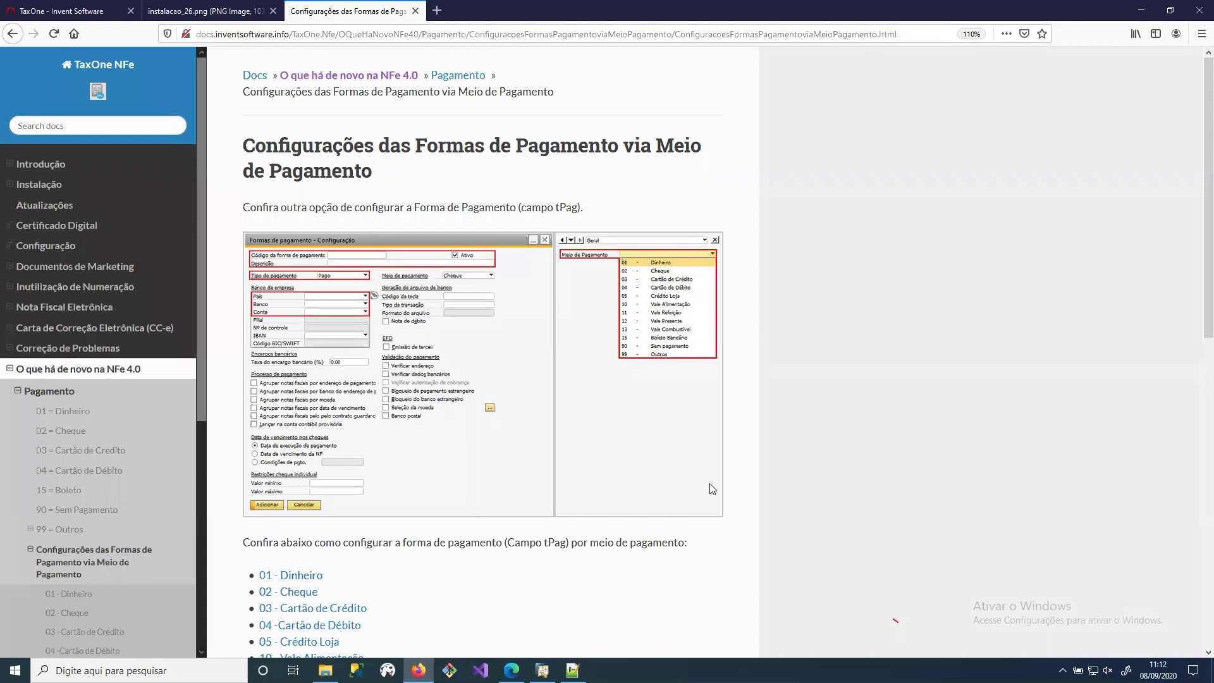
scroll(735, 381, down, 1)
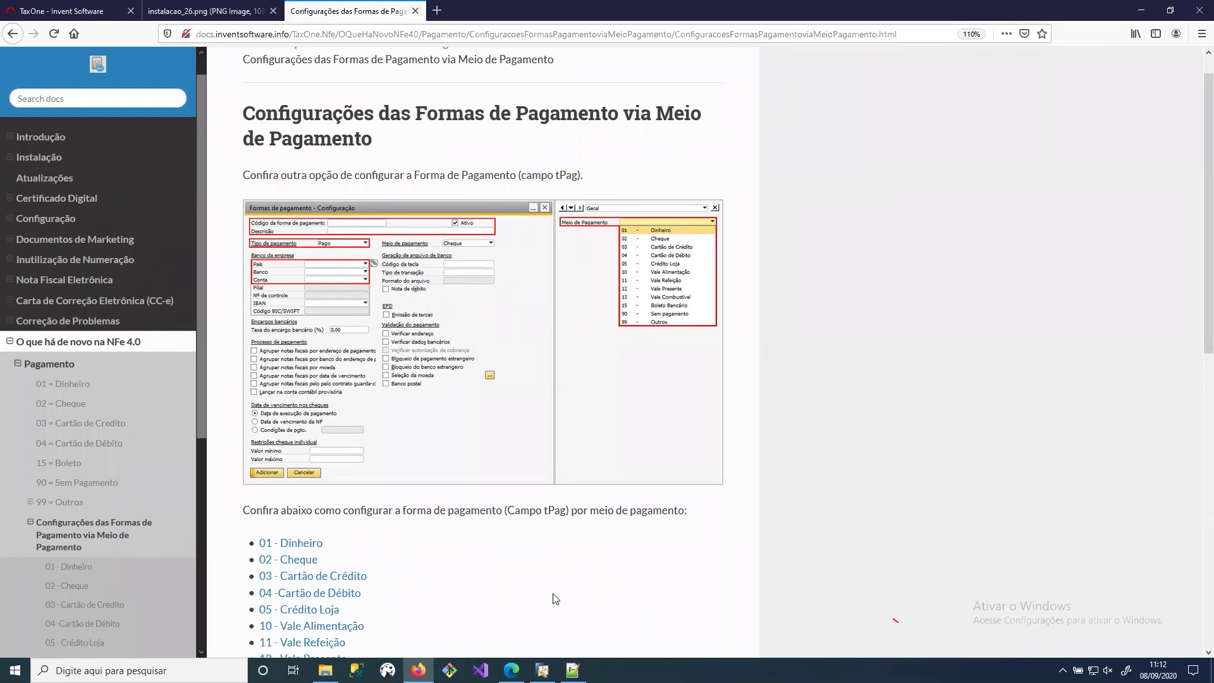
- Switch back to the DANFE and recheck installment 002 in the Duplicata section
click(542, 670)
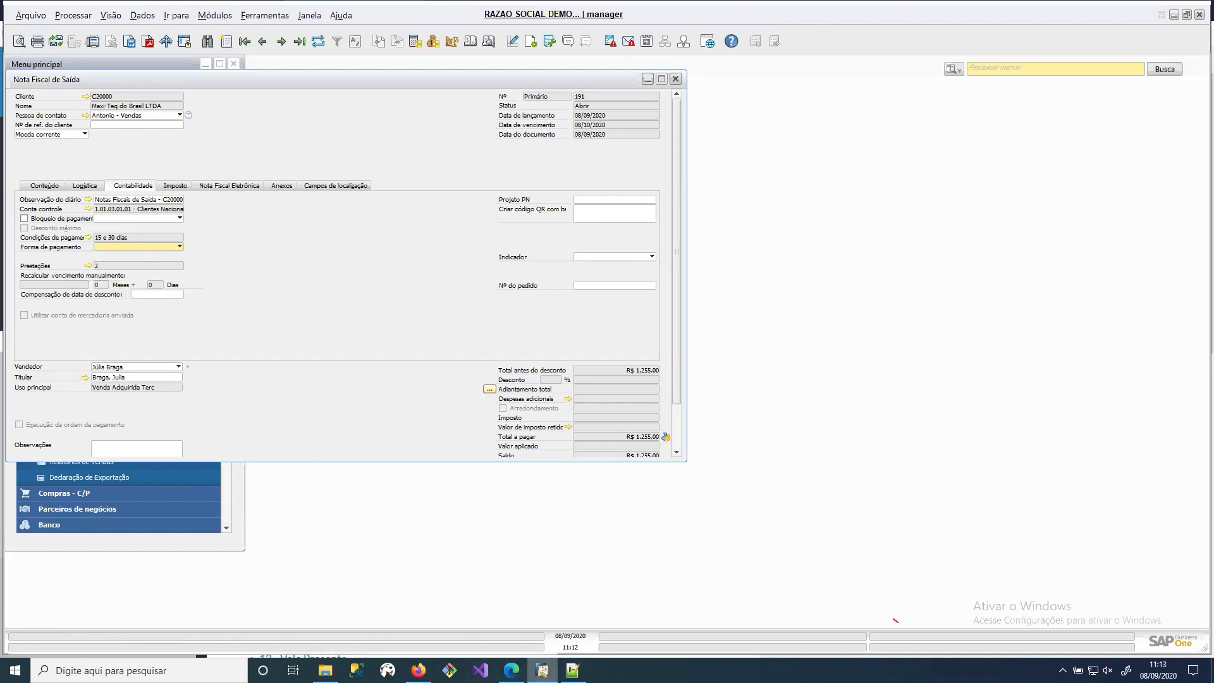
click(512, 670)
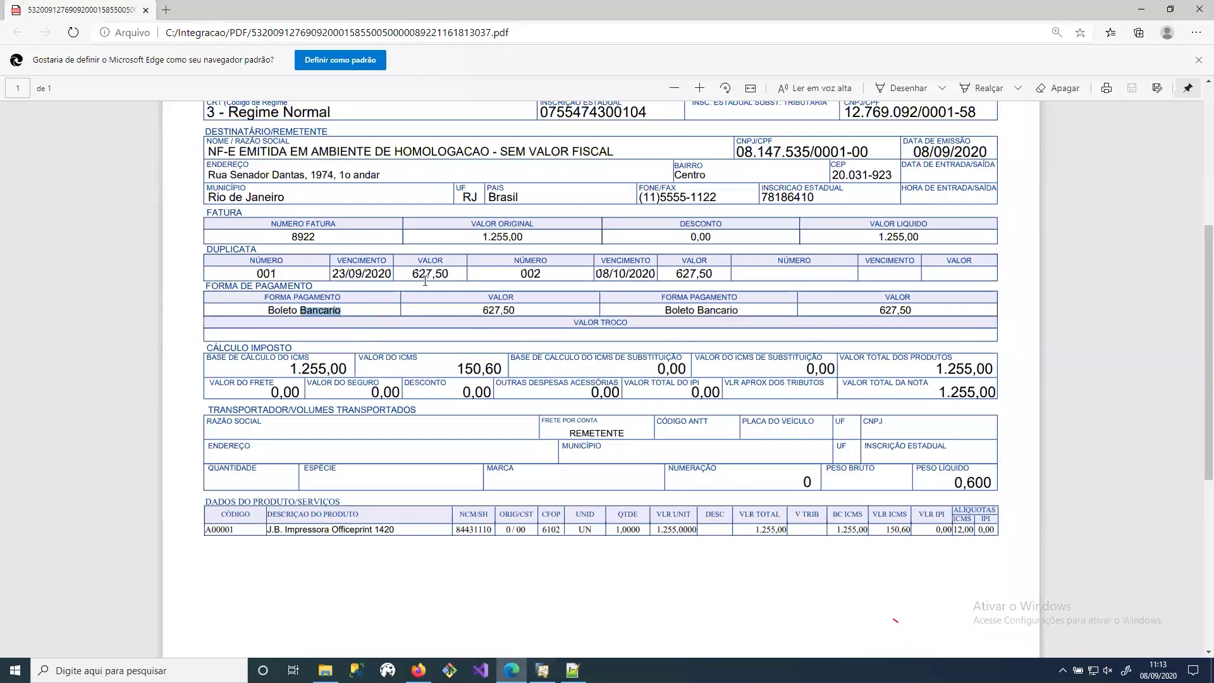
double_click(550, 276)
double_click(536, 274)
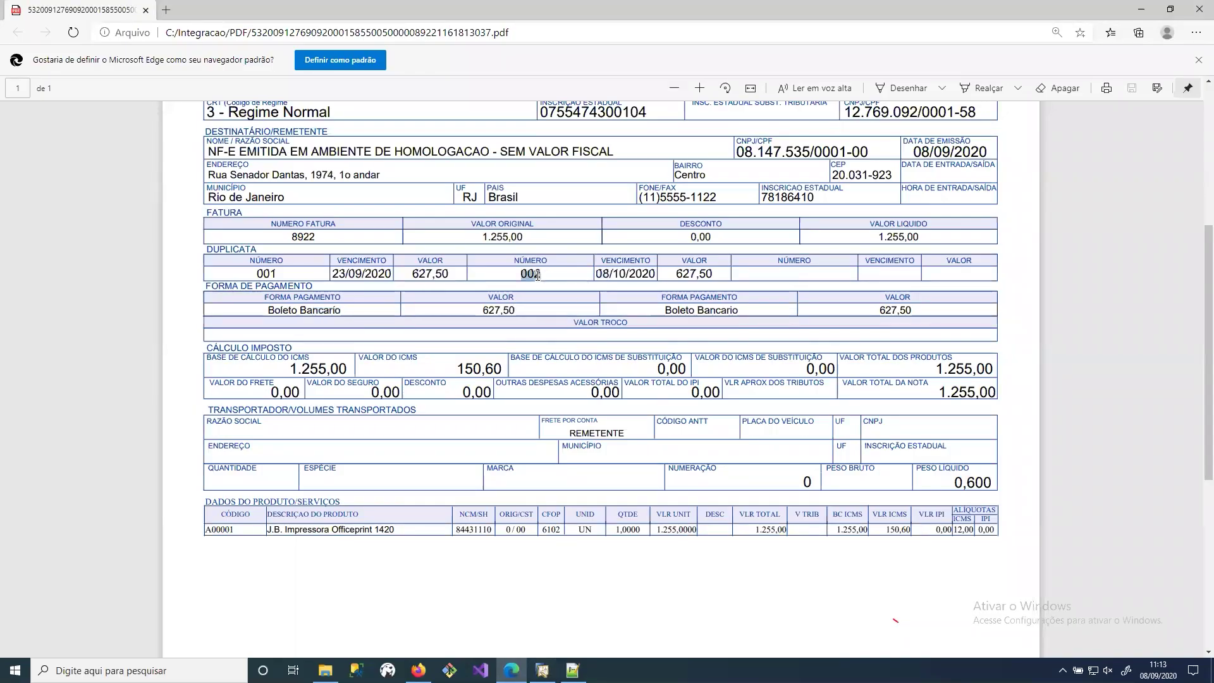
- Return to the SAP Business One invoice and review the dates, percentages and totals in its Prestações details
click(1138, 10)
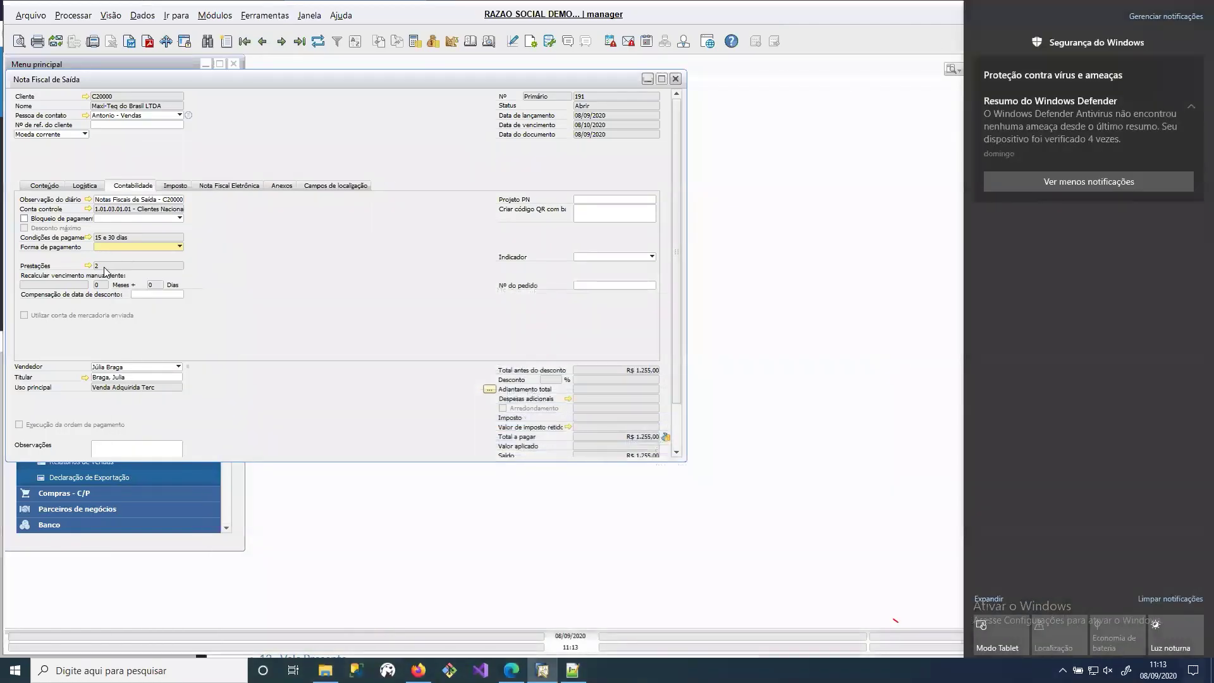
click(88, 266)
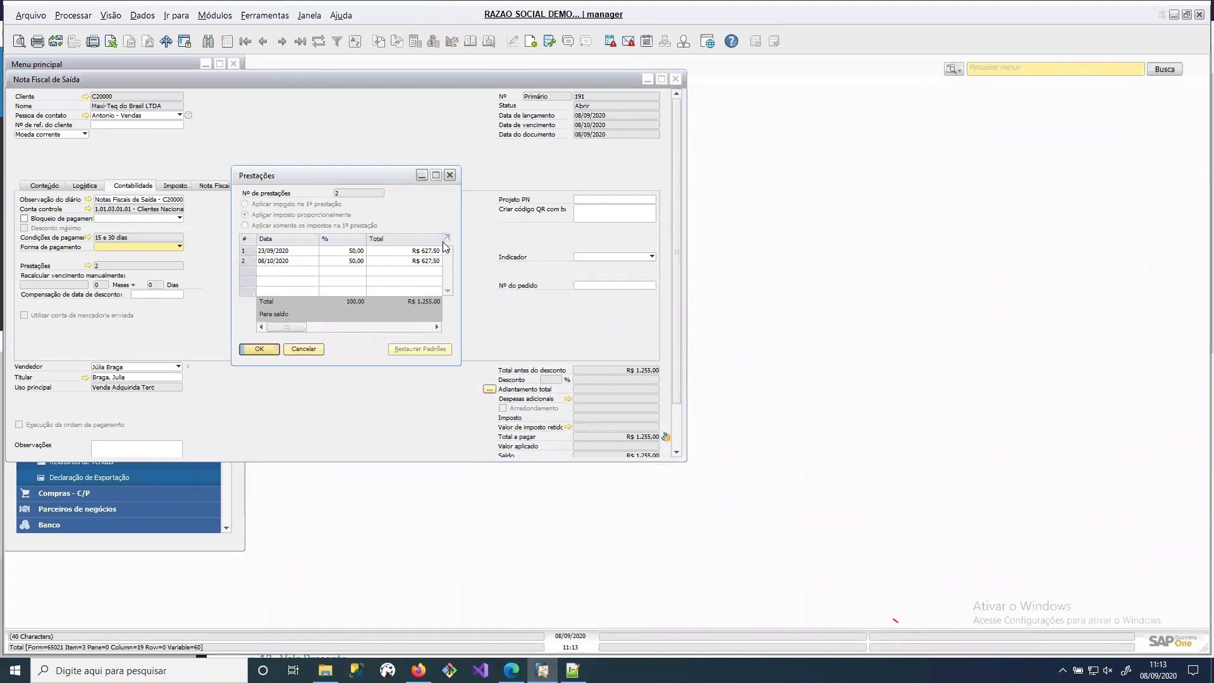
click(449, 175)
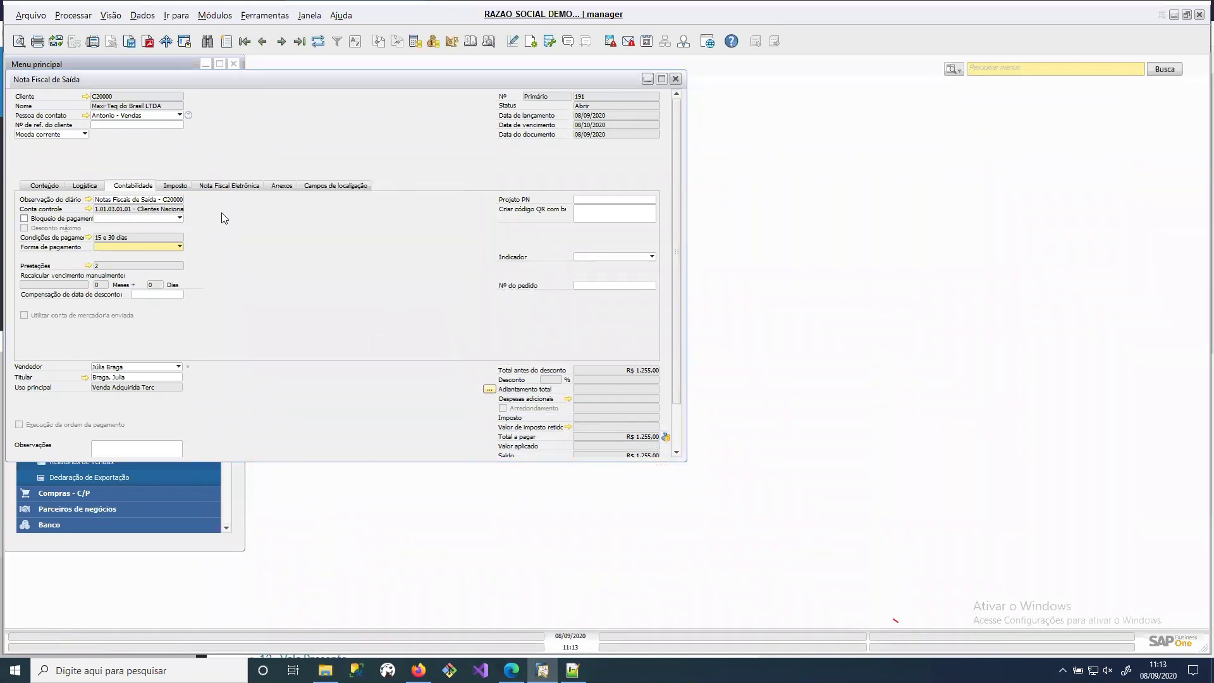
- Review the invoice's Logística and Imposto details, and recheck its installment schedule from the Contabilidade details
click(85, 186)
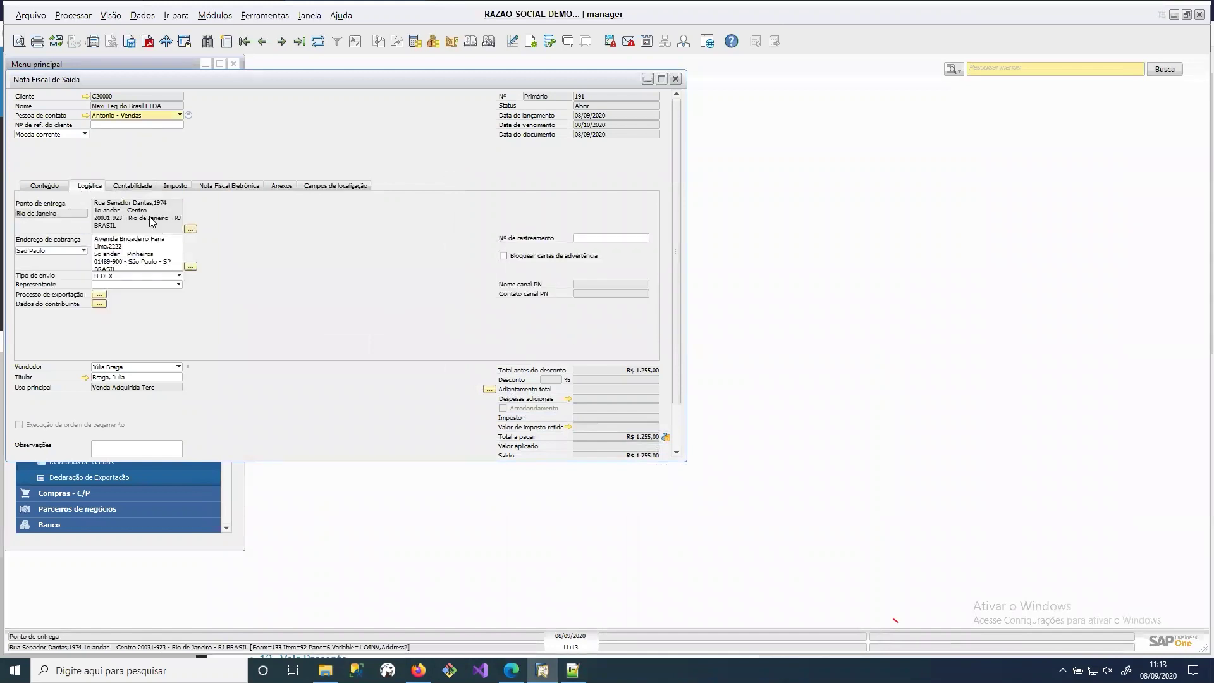
click(165, 188)
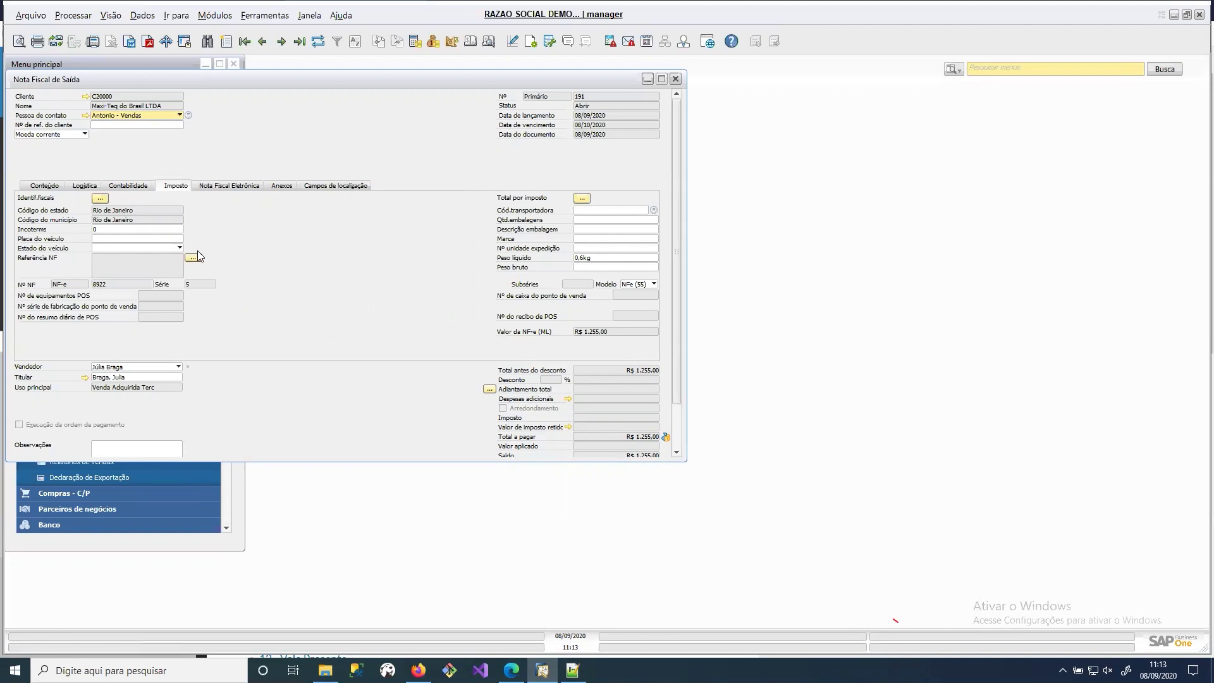
click(128, 186)
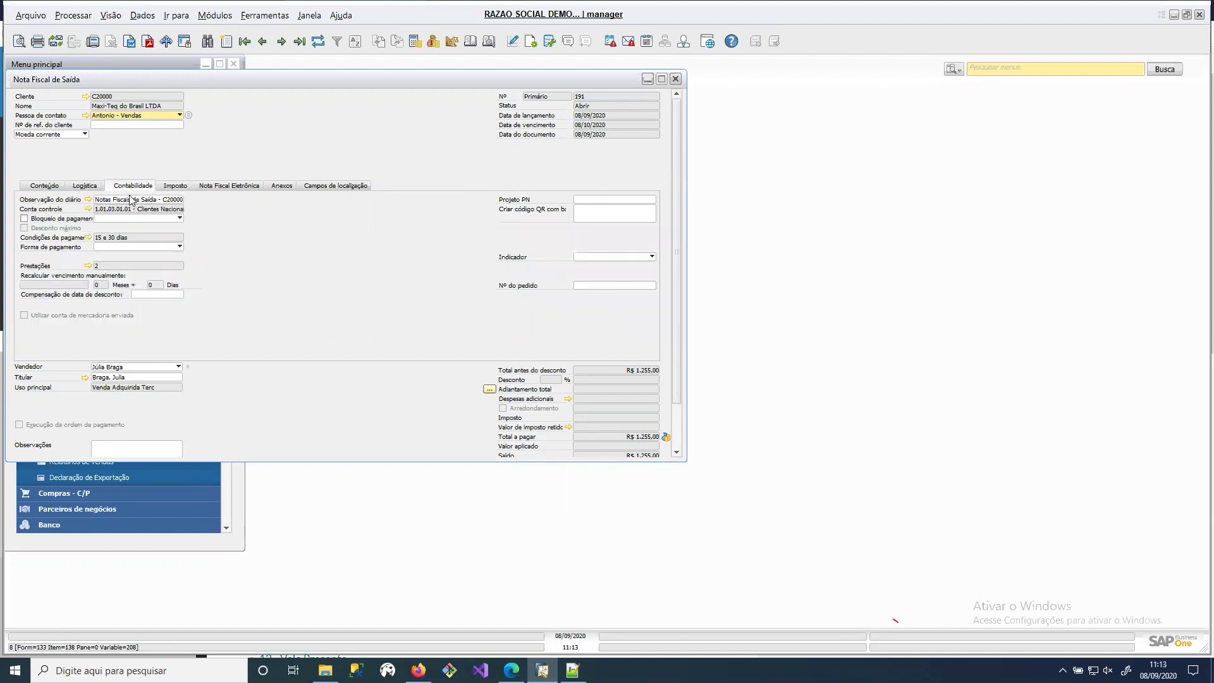
click(89, 266)
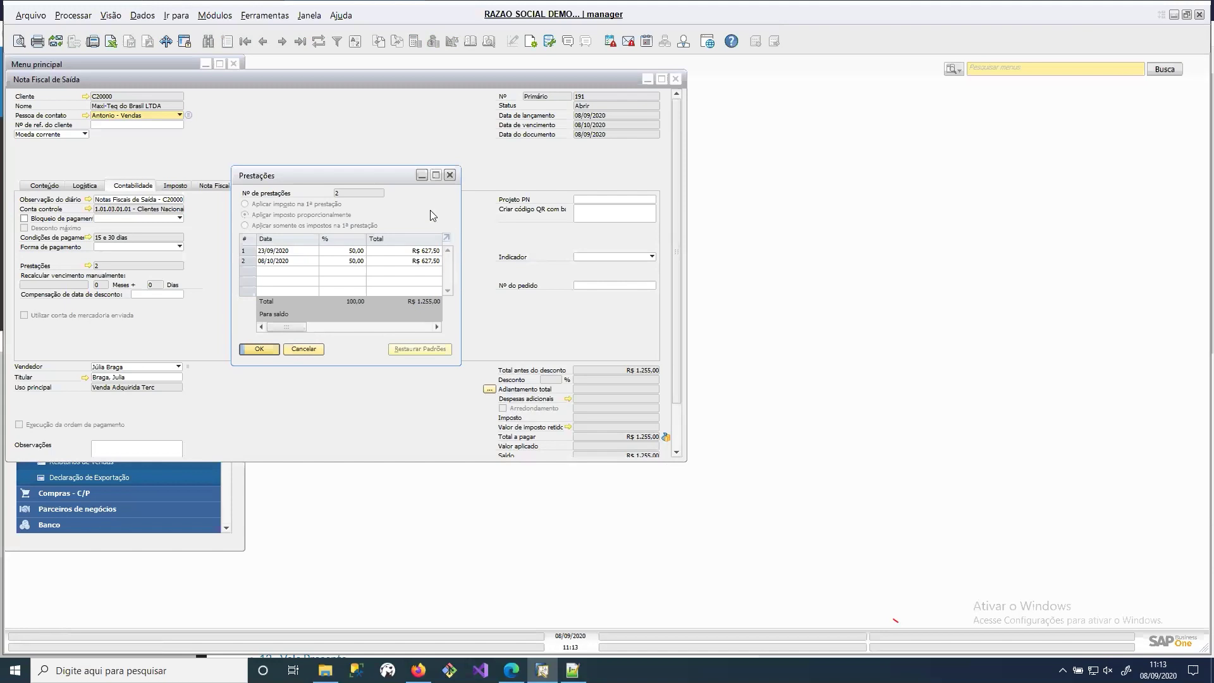
click(450, 175)
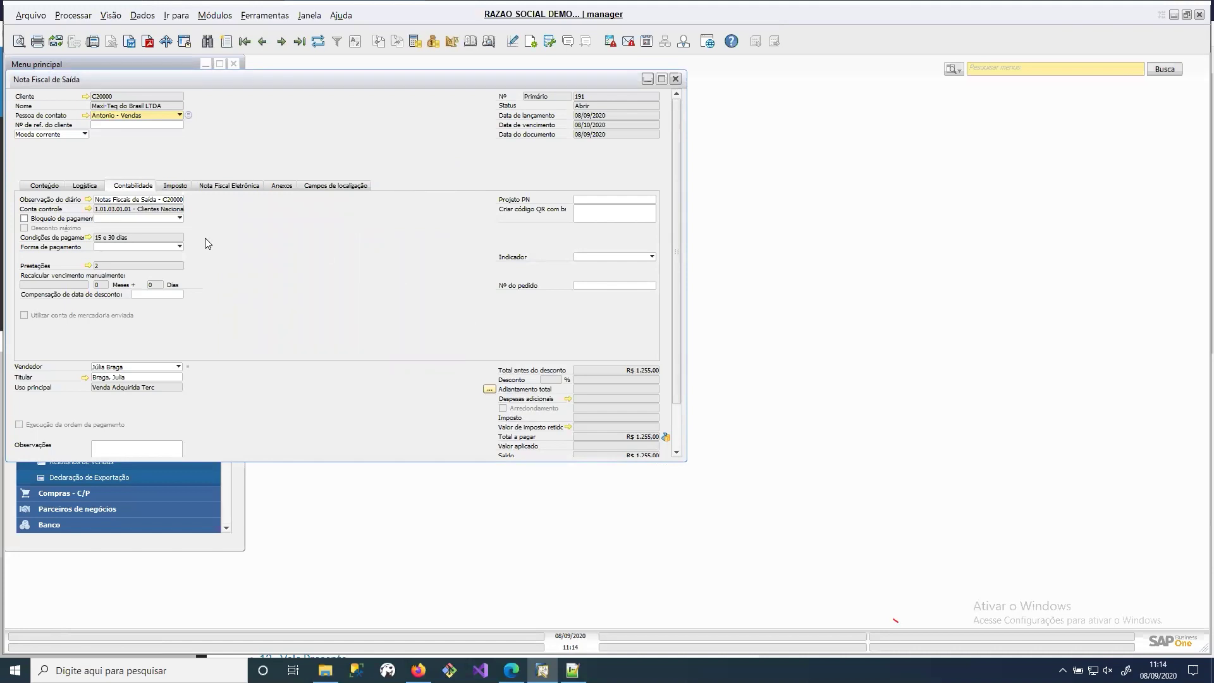
- Check the outgoing invoice's totals and remarks, and return to its Conteúdo item lines
key(super+Tab)
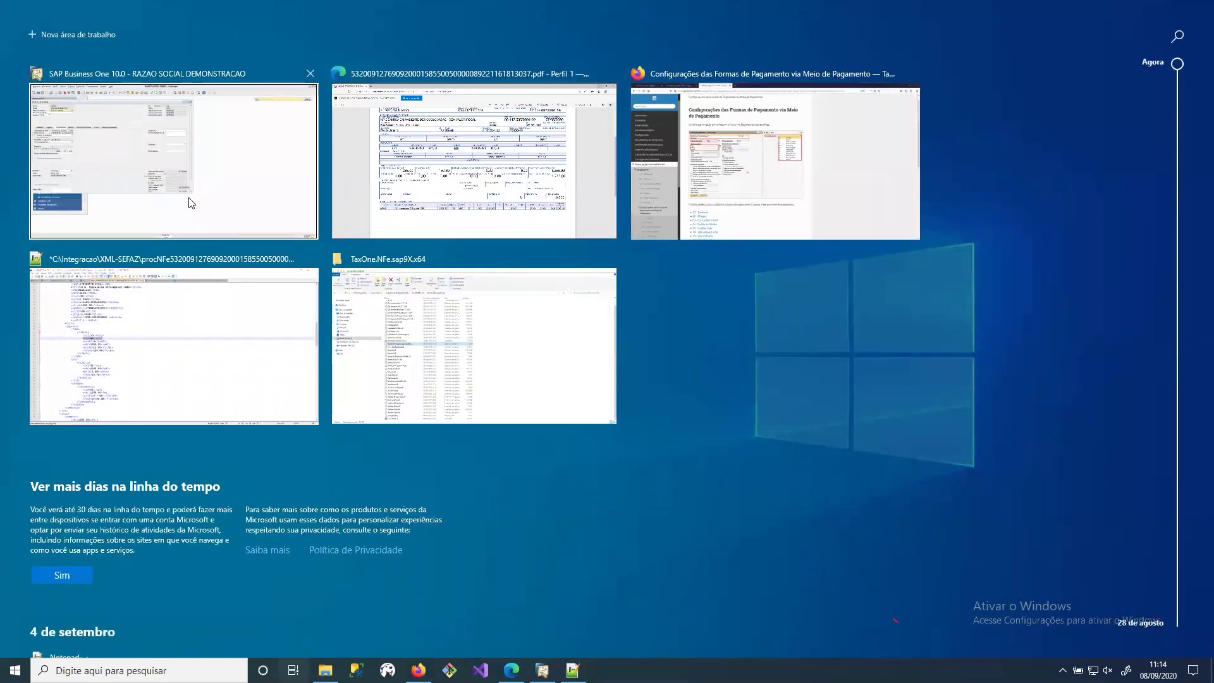
click(190, 198)
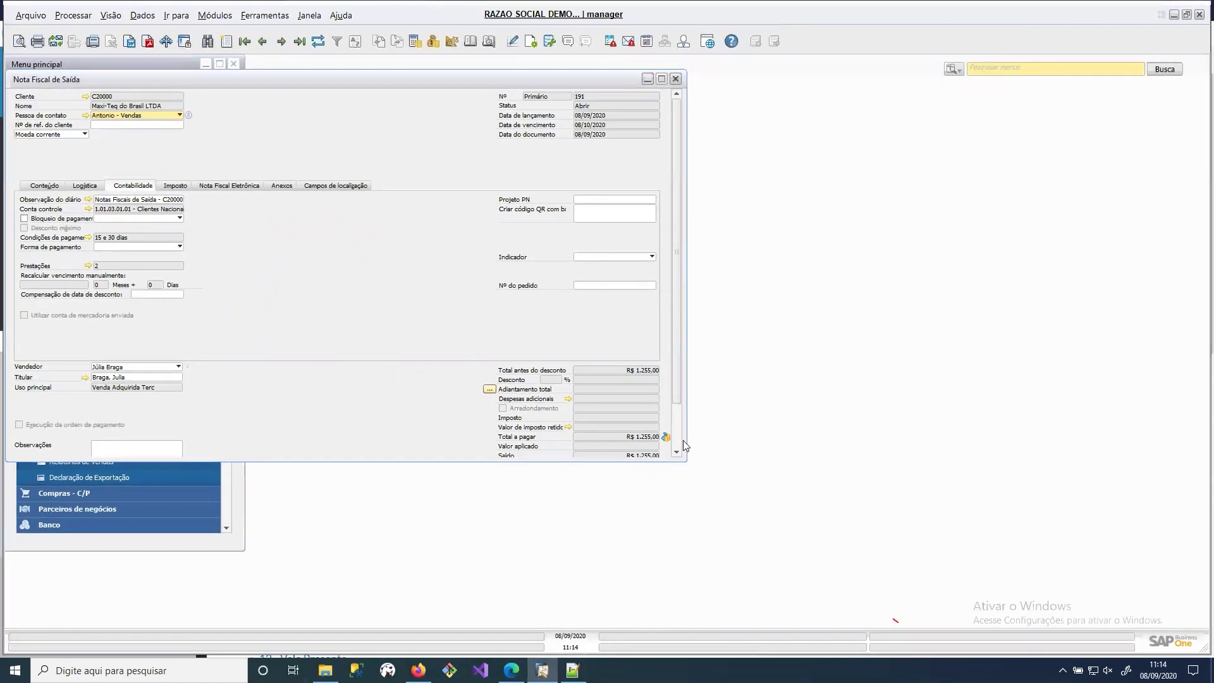
scroll(680, 436, down, 2)
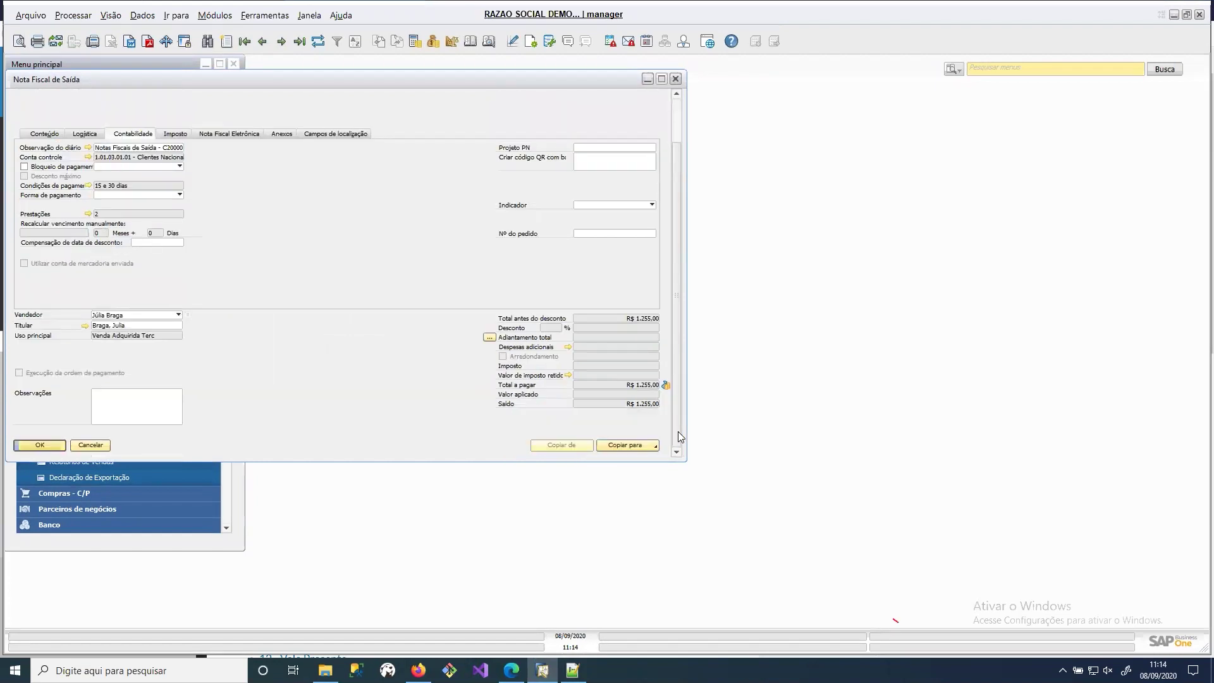
scroll(666, 358, up, 2)
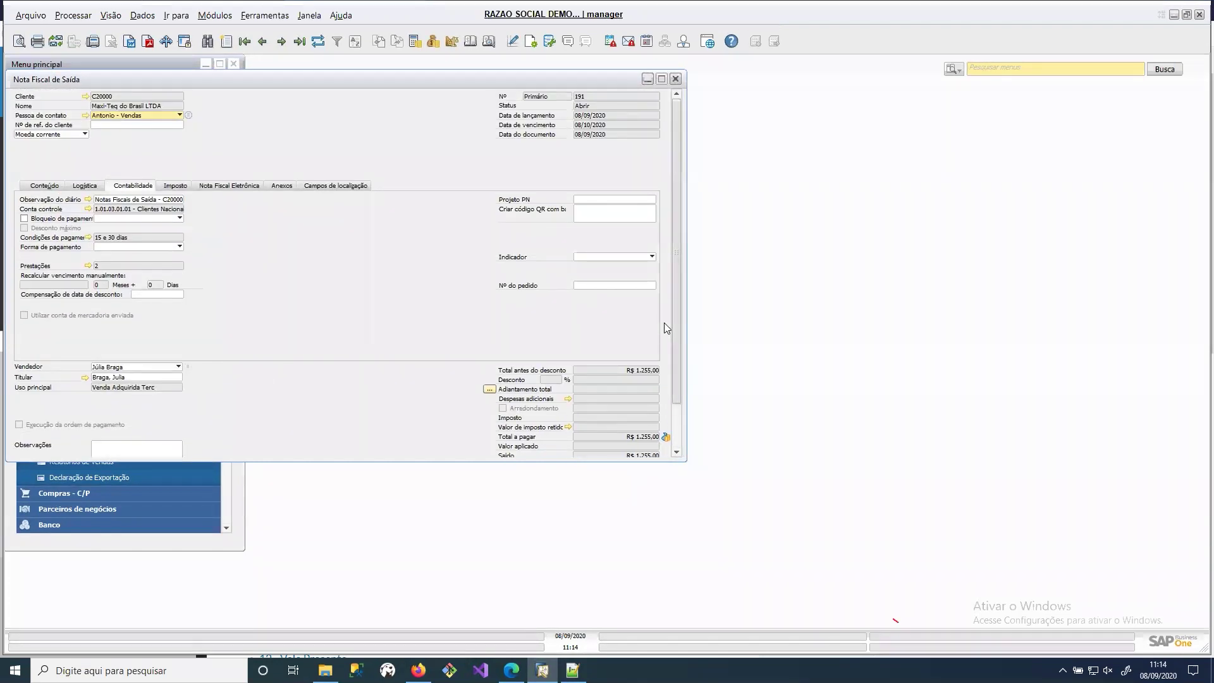
click(44, 185)
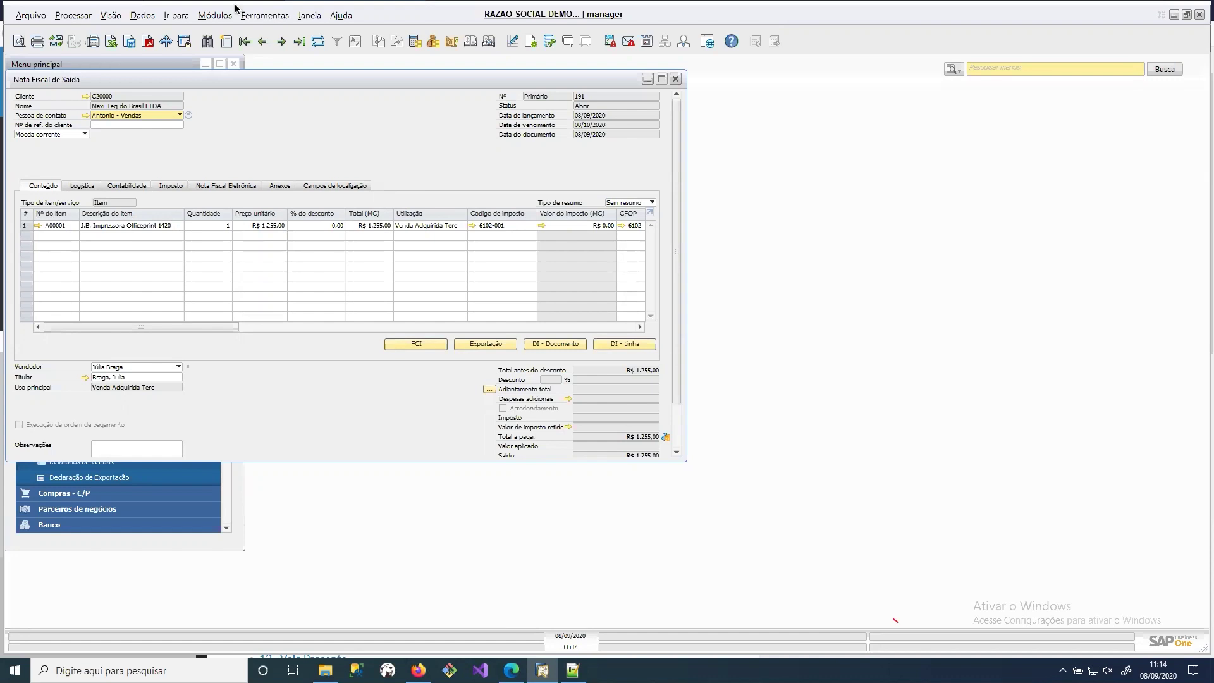
- Review the Obs. Fisco options in the TaxOne NF-e / NFC-e general parameters, and close the parameters
click(215, 16)
mouse_move(301, 237)
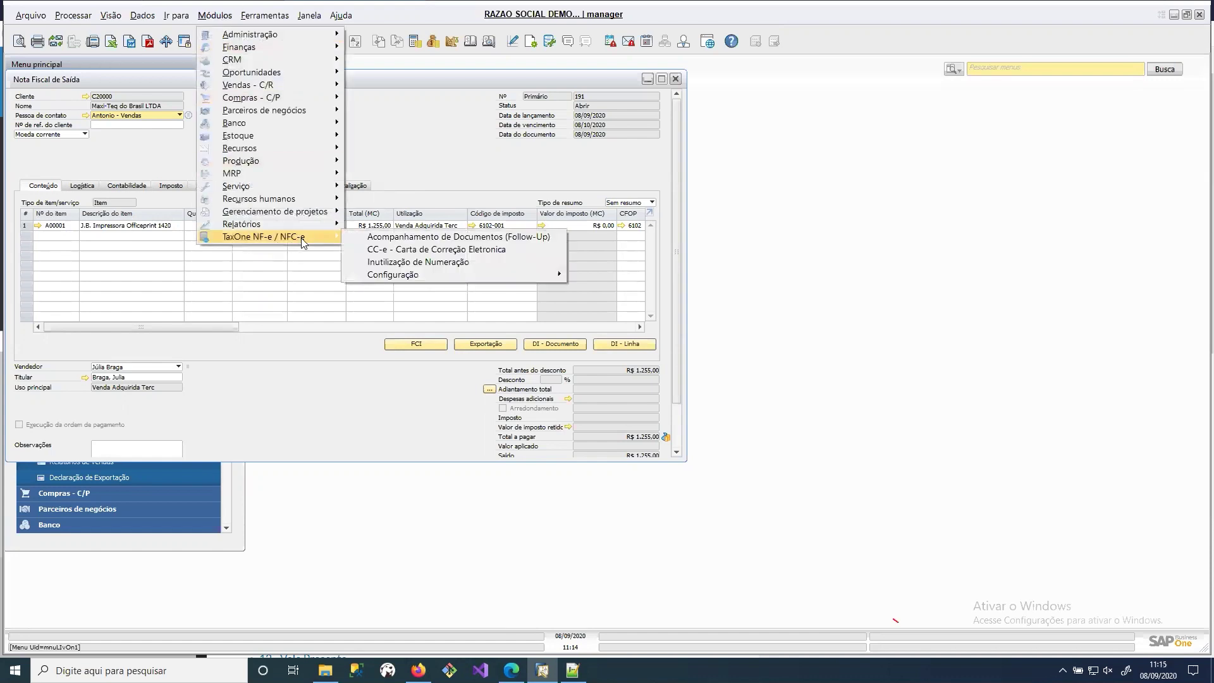
mouse_move(404, 273)
click(662, 340)
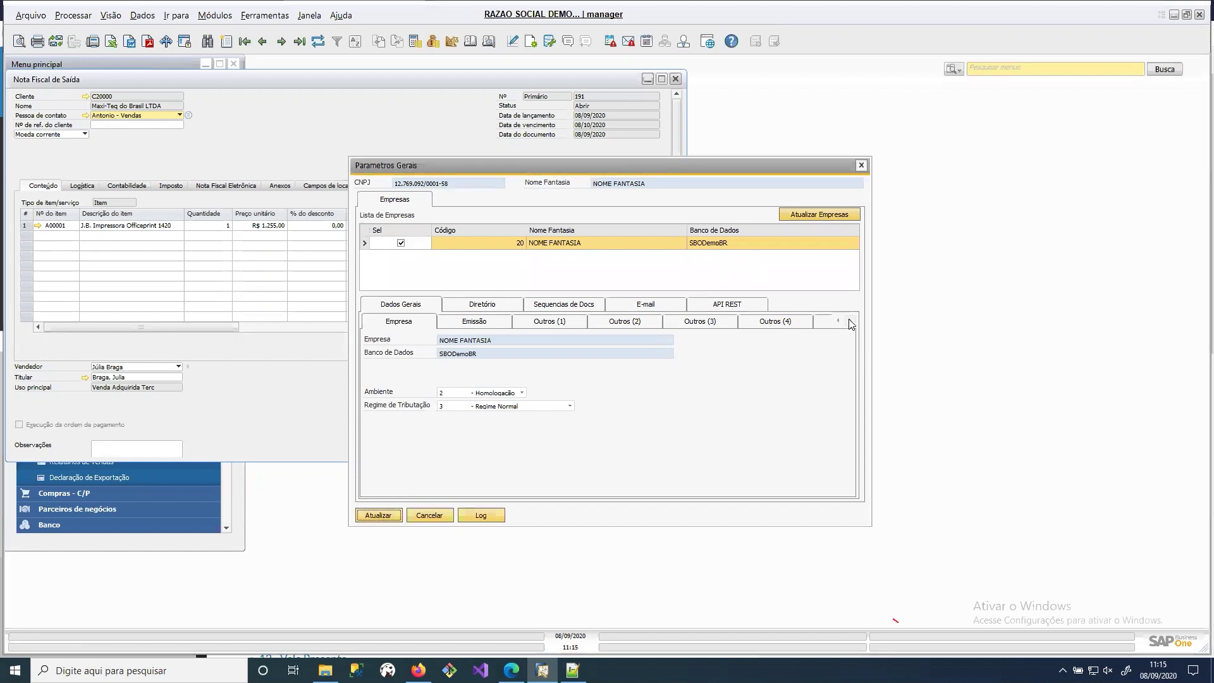
click(849, 321)
click(765, 324)
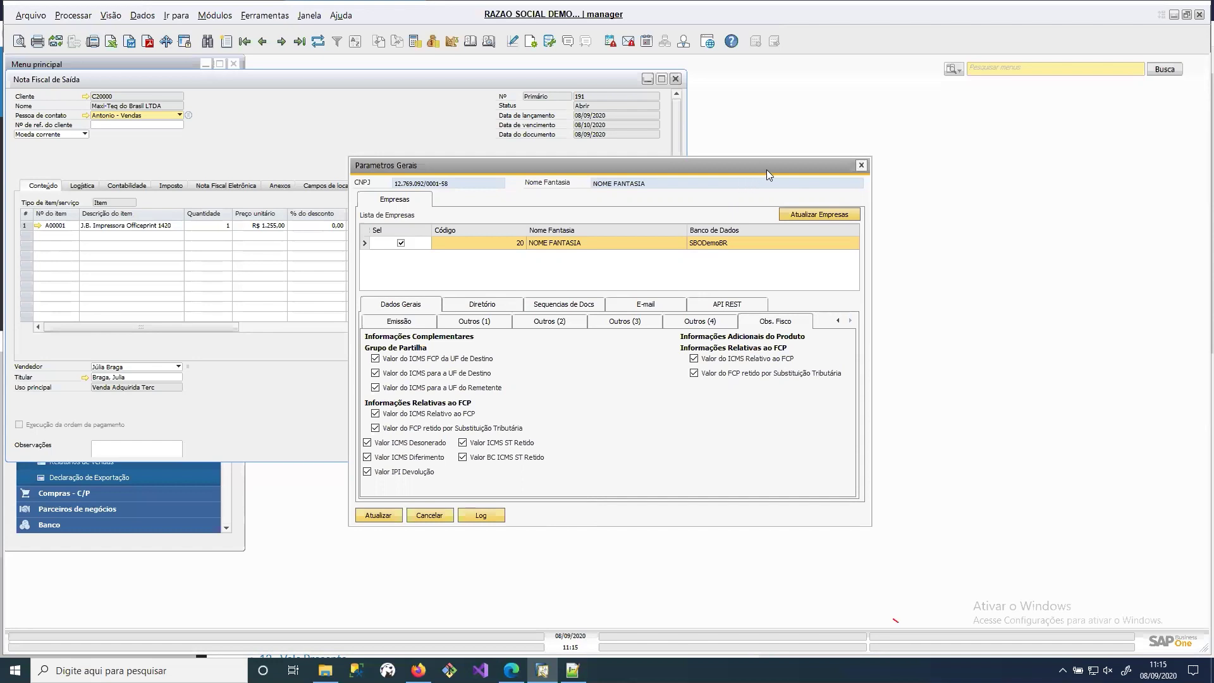
click(861, 165)
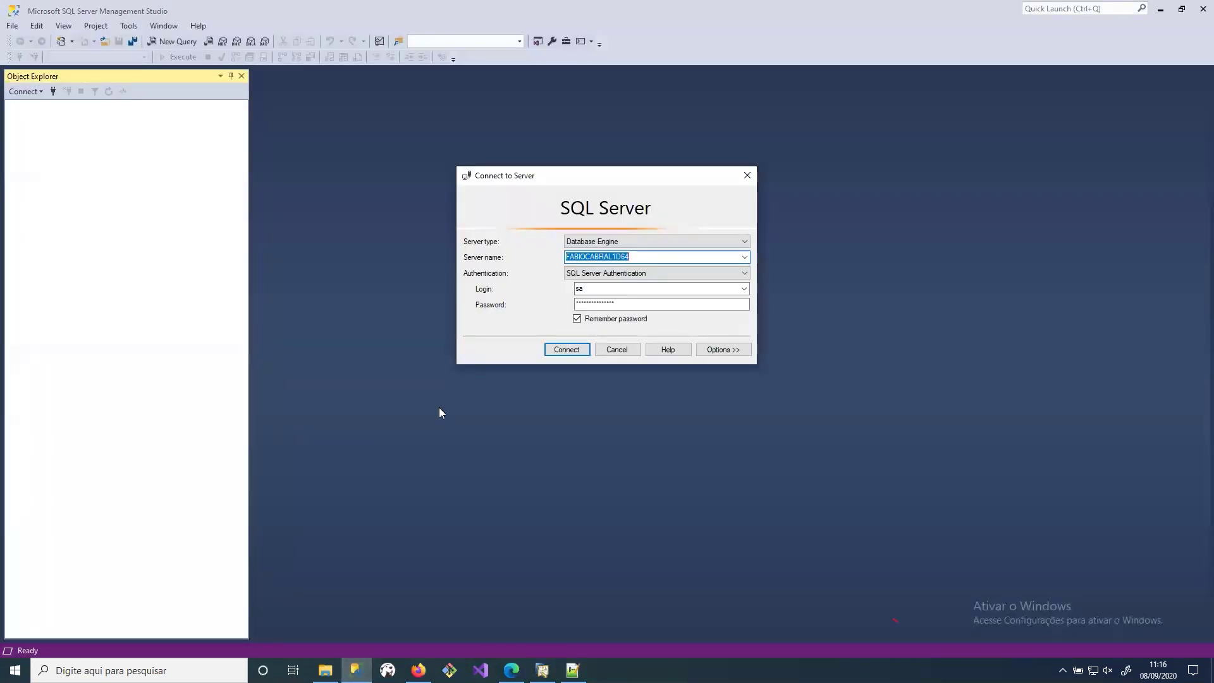
- In SQL Server Management Studio, connect to the database engine with the saved SQL Server login and find the SBODemoBR database
click(577, 349)
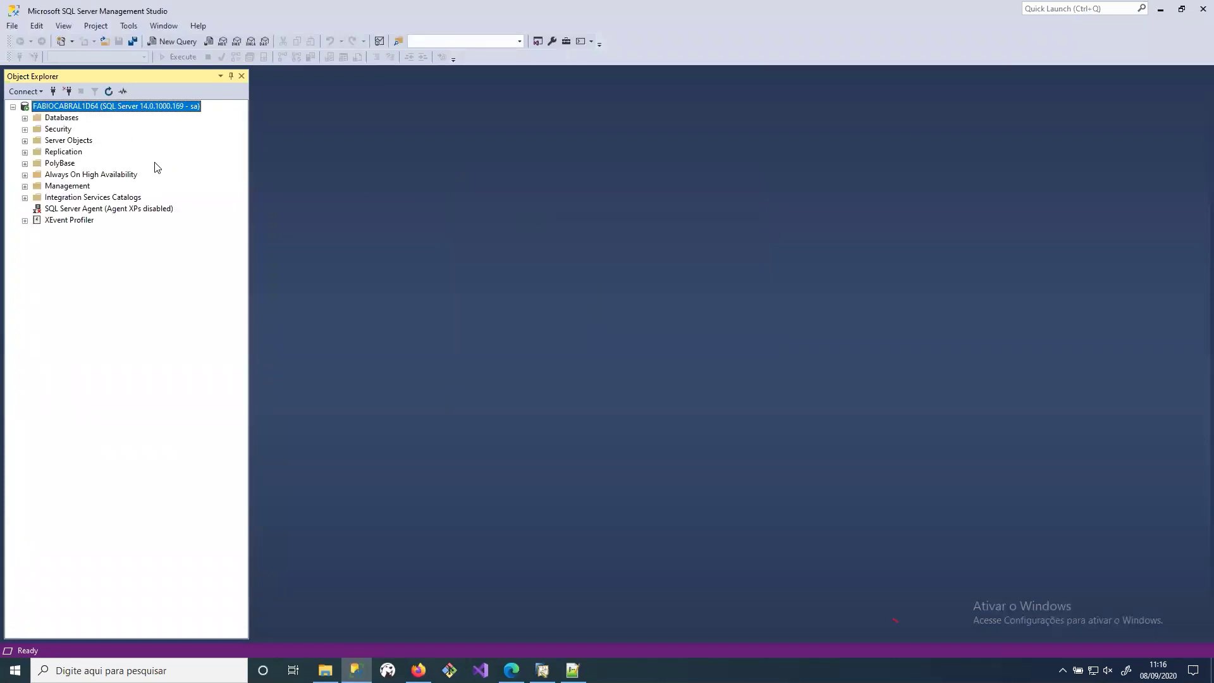
click(25, 119)
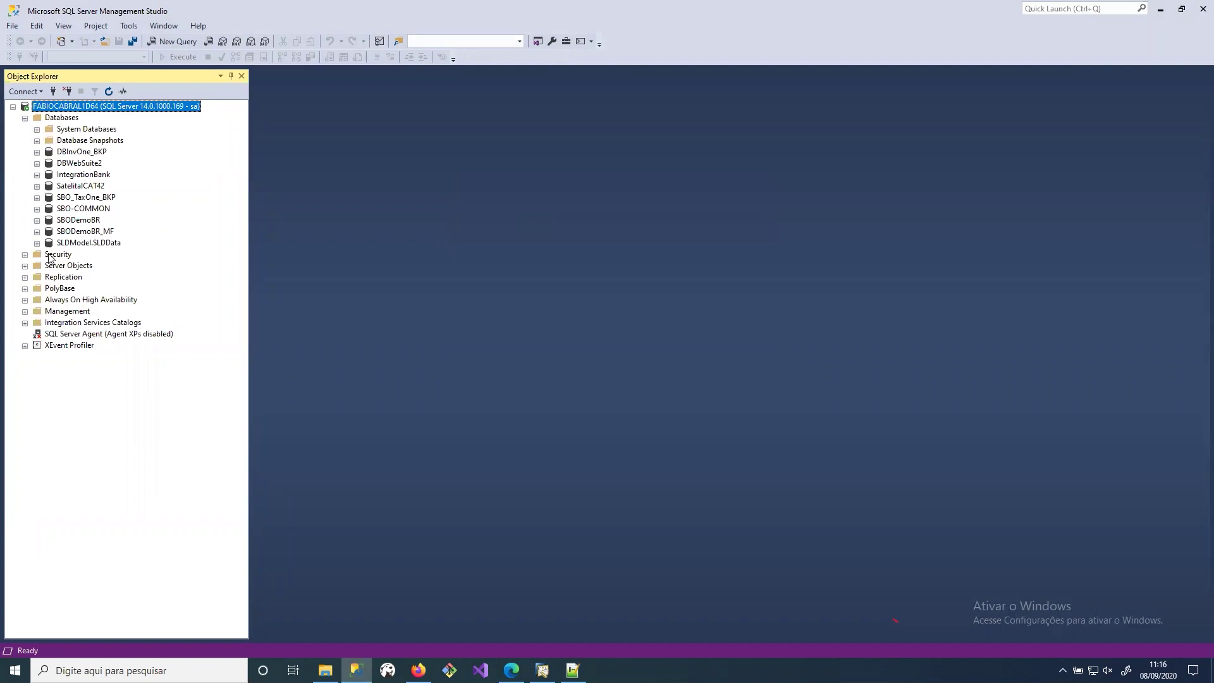
click(64, 221)
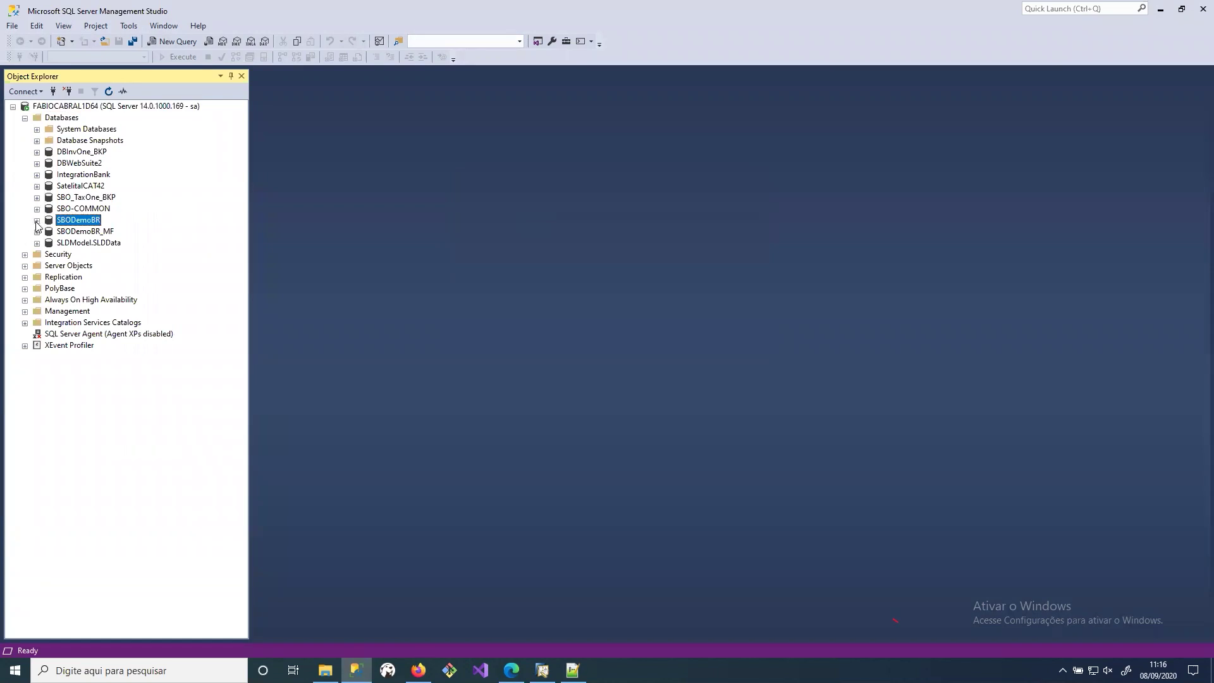
- Point out the SBO_TaxOne_BKP and DBInvOne_BKP databases in the server's database list
click(89, 197)
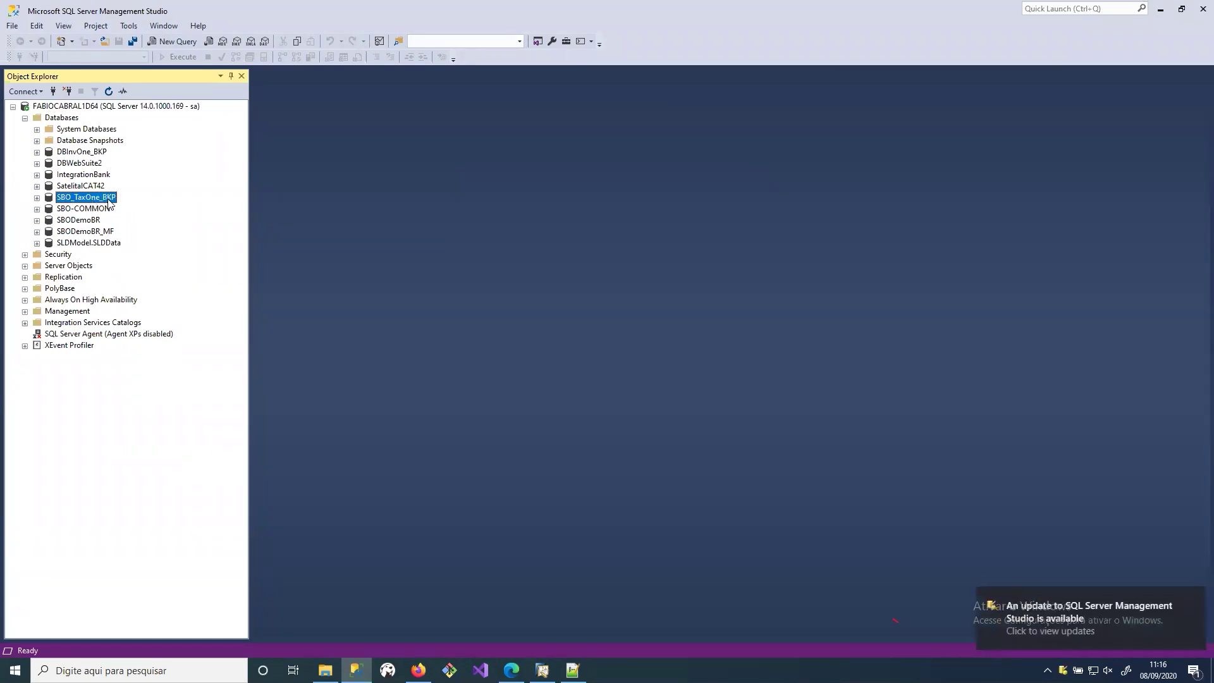
click(85, 153)
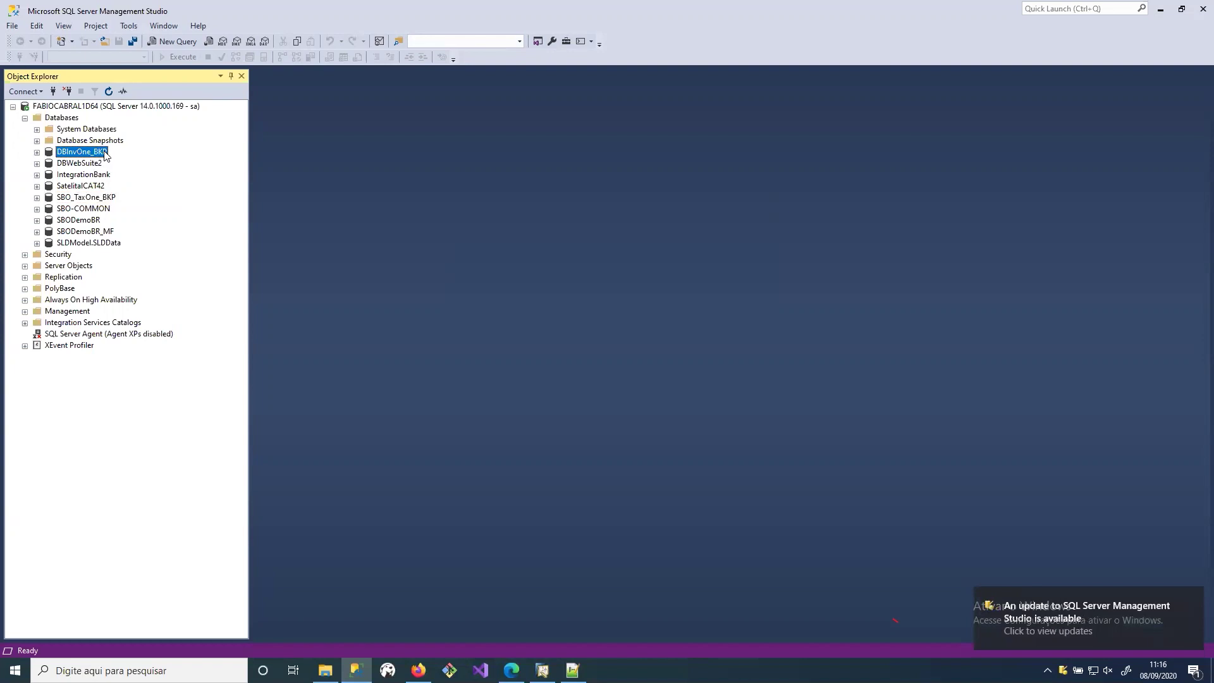
click(99, 197)
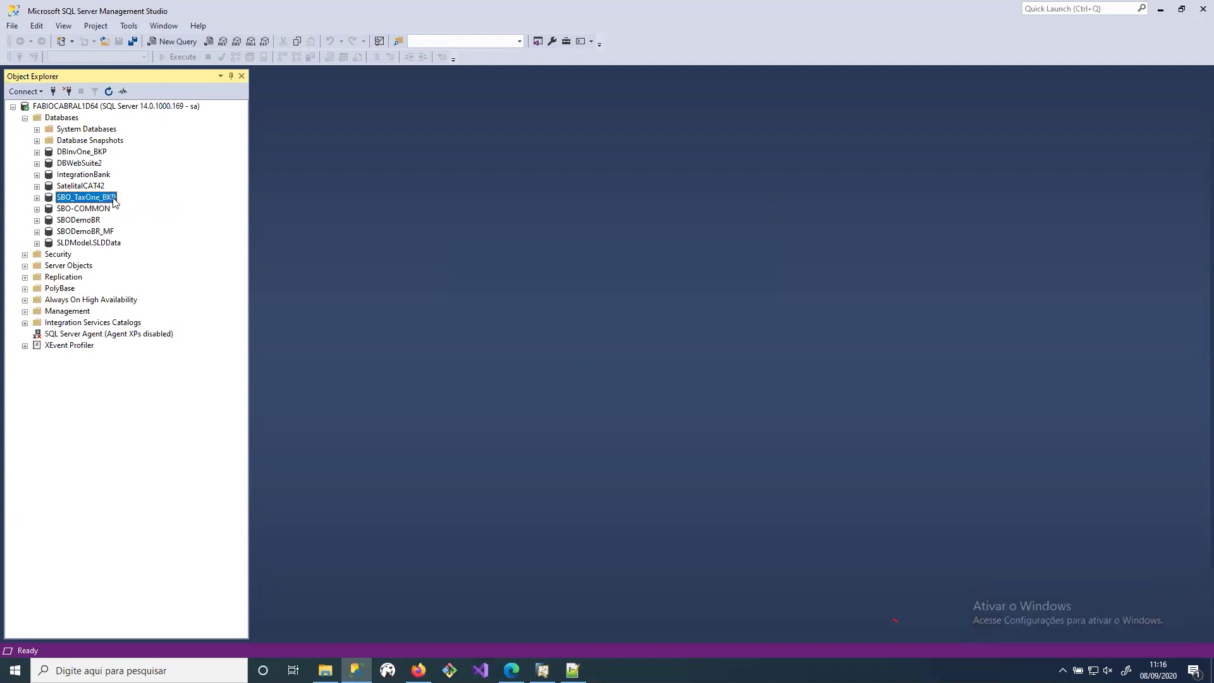
click(98, 153)
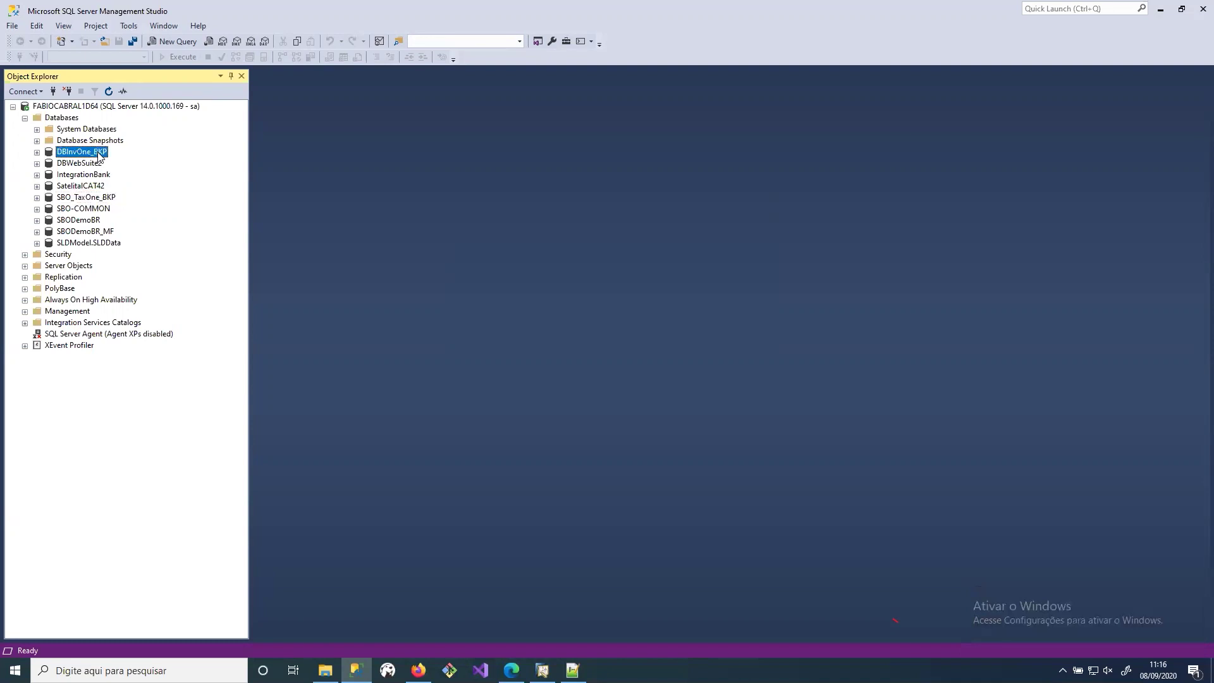
click(104, 198)
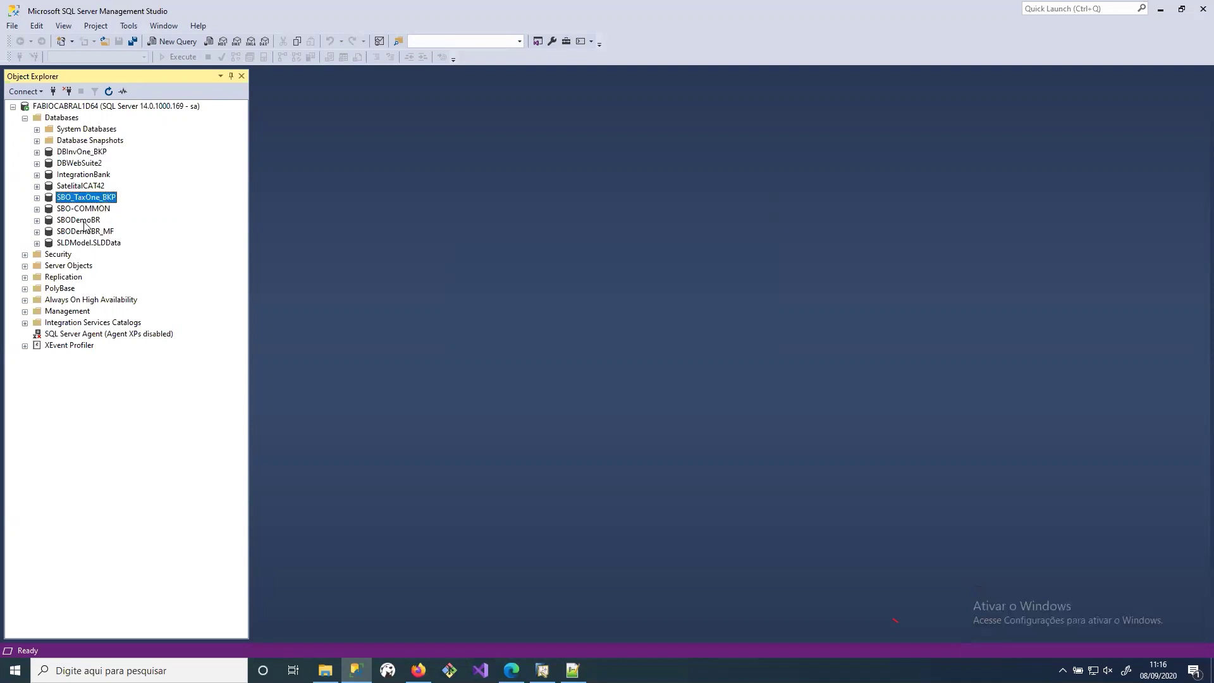
- Locate the dbo.GetCommentLine stored procedure in the SBODemoBR database
click(85, 221)
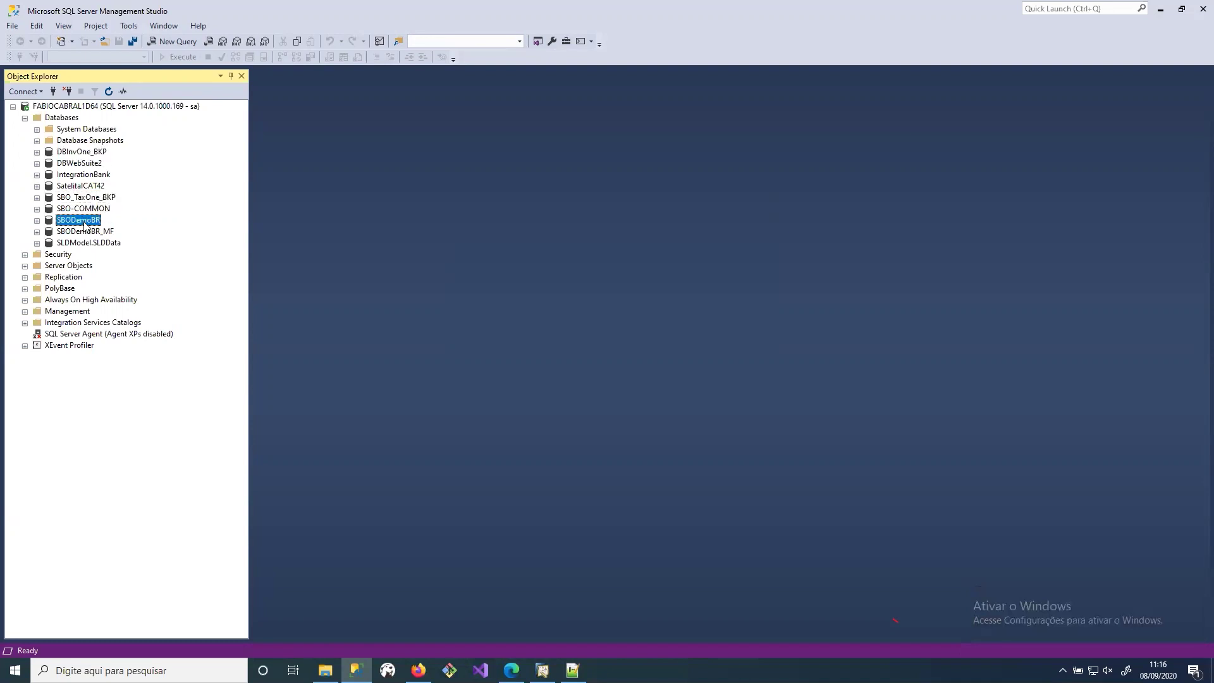
click(36, 221)
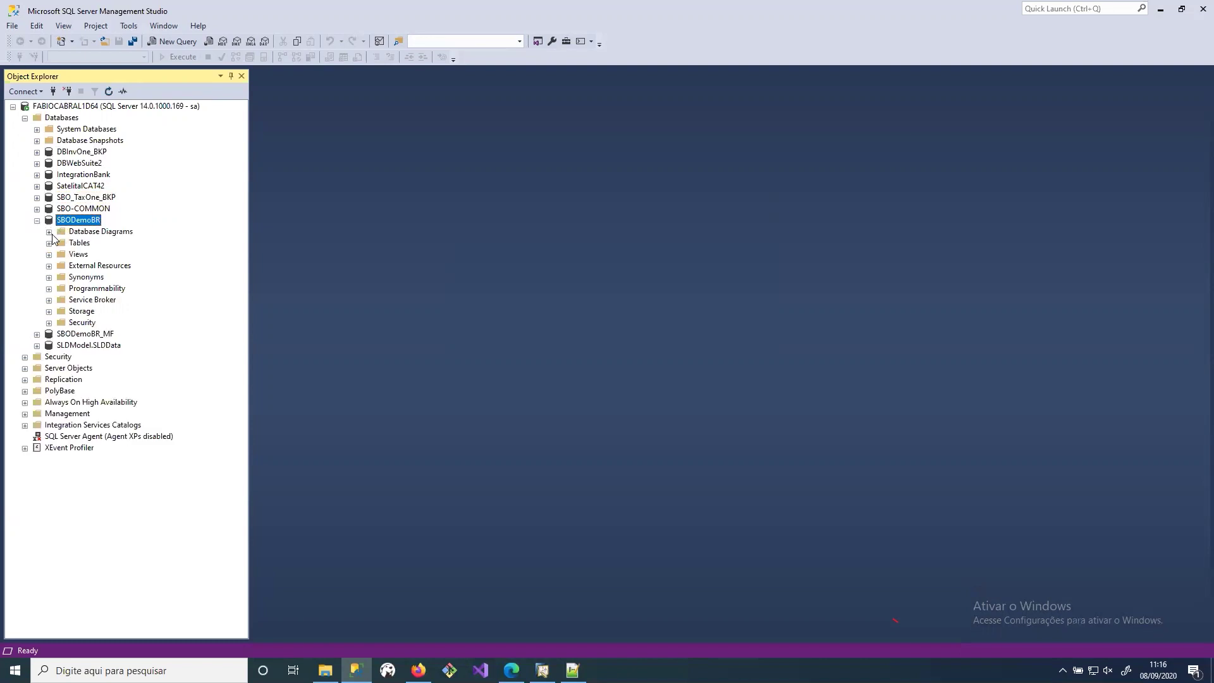
click(49, 289)
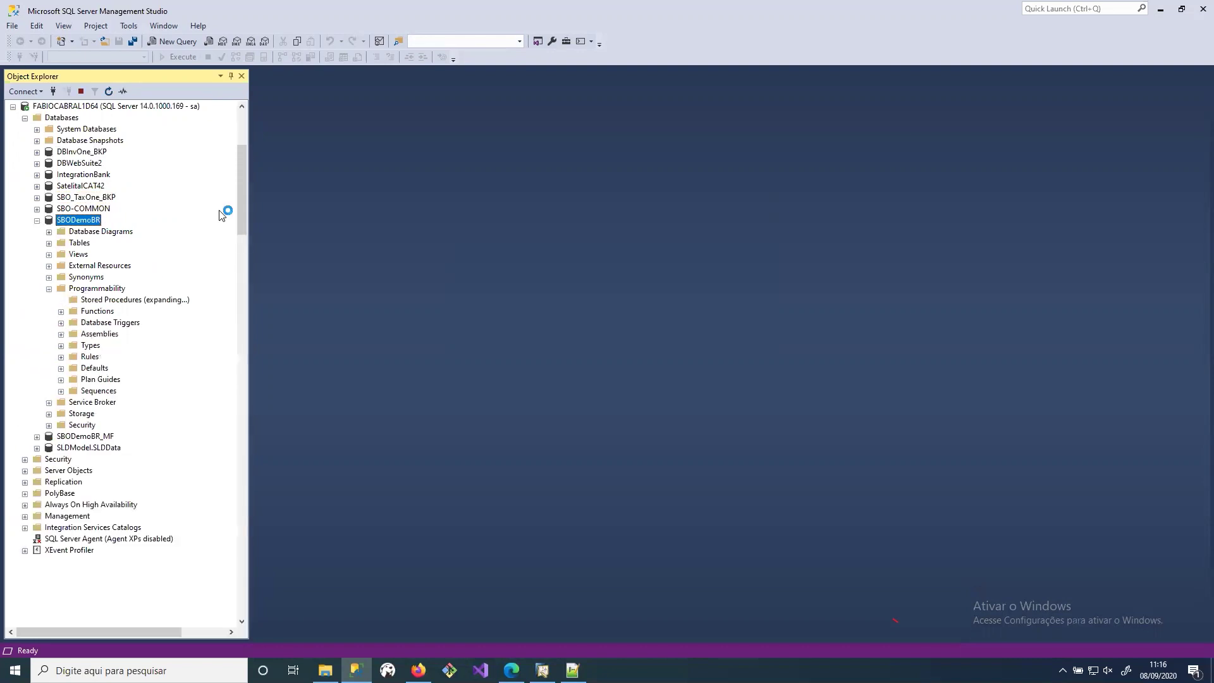
drag(244, 142, 238, 258)
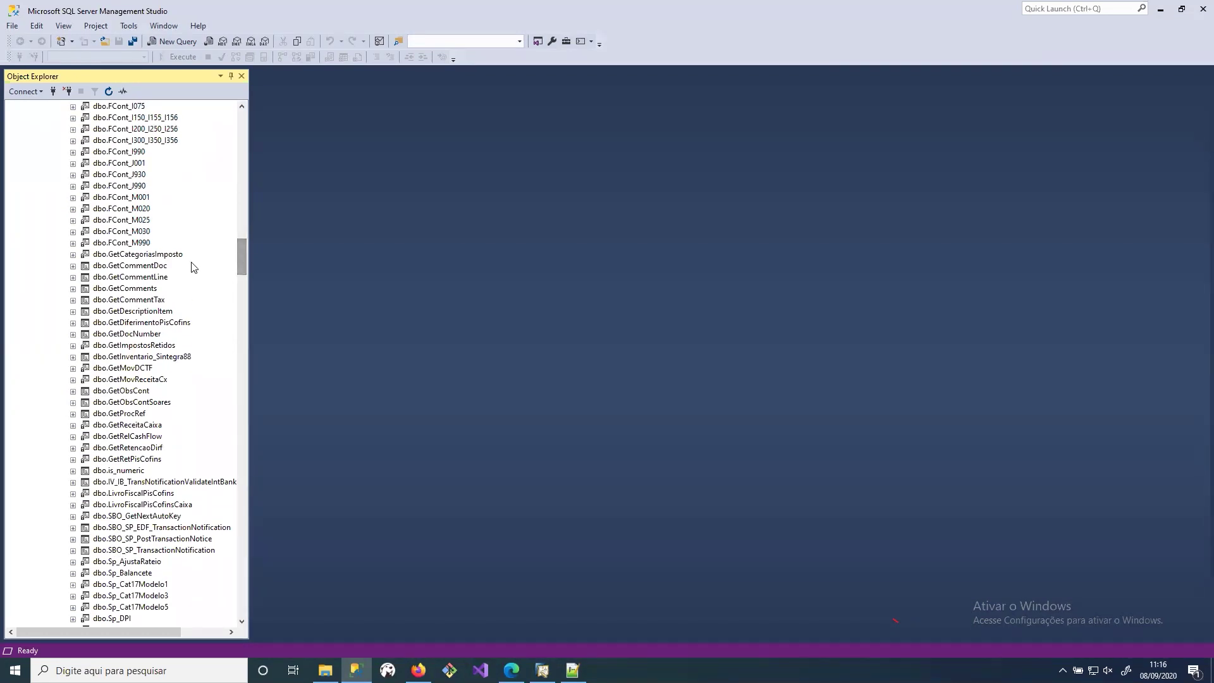
click(151, 277)
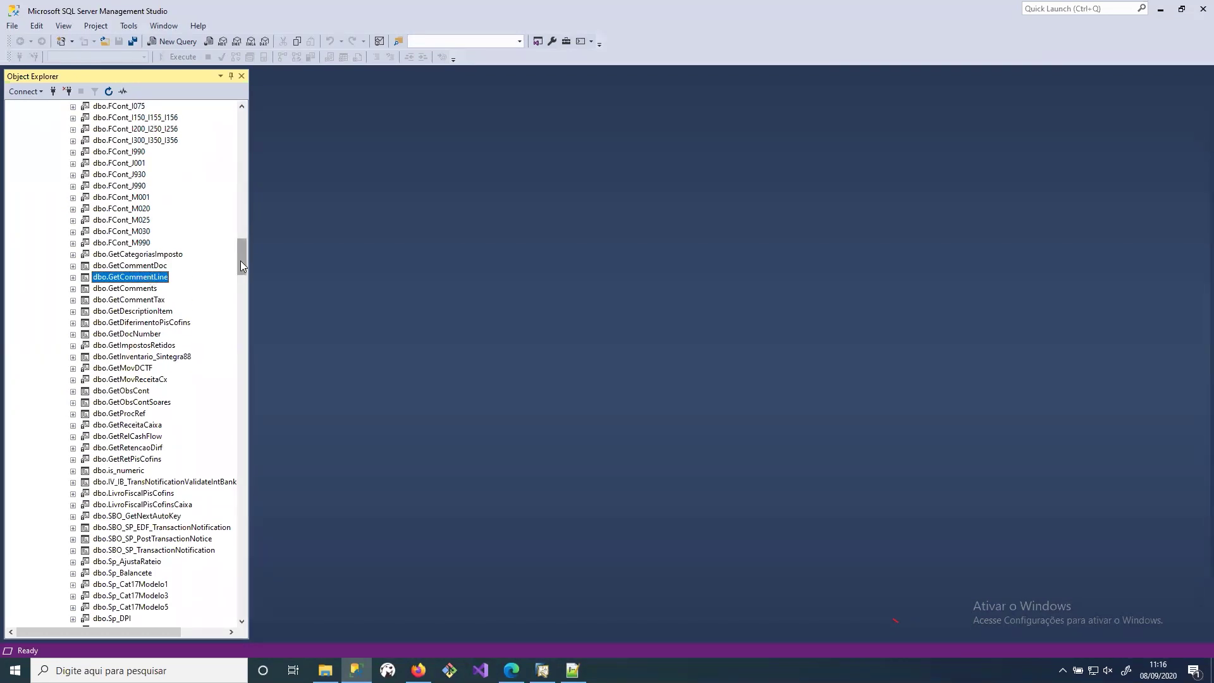
mouse_move(240, 261)
mouse_down()
mouse_move(241, 249)
mouse_move(240, 263)
mouse_up()
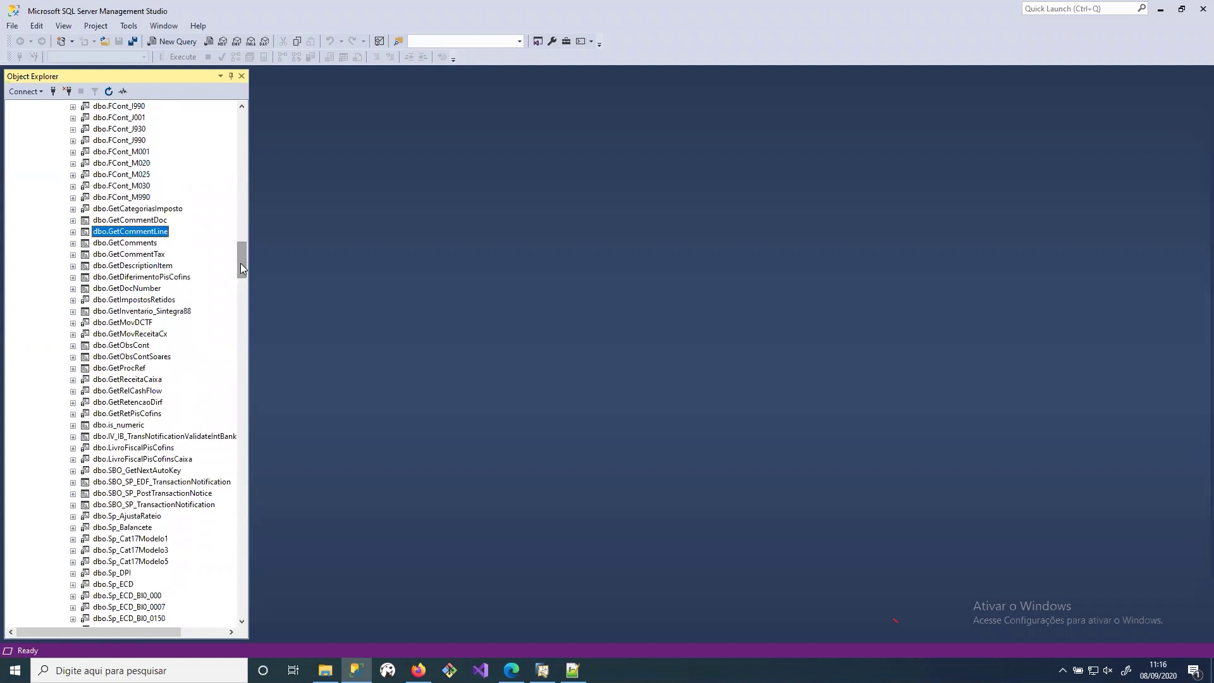
- Open SBODemoBR's dbo.GetCommentLine procedure for modification and examine its parameters and Select statement
right_click(153, 235)
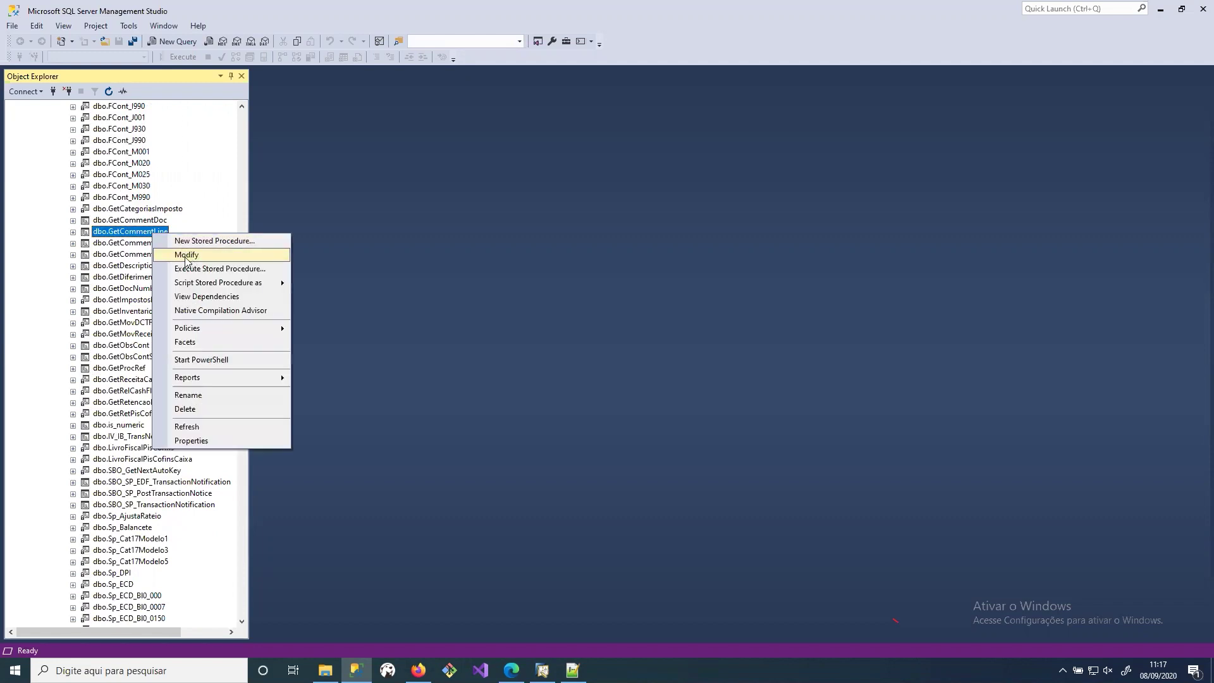
key(Escape)
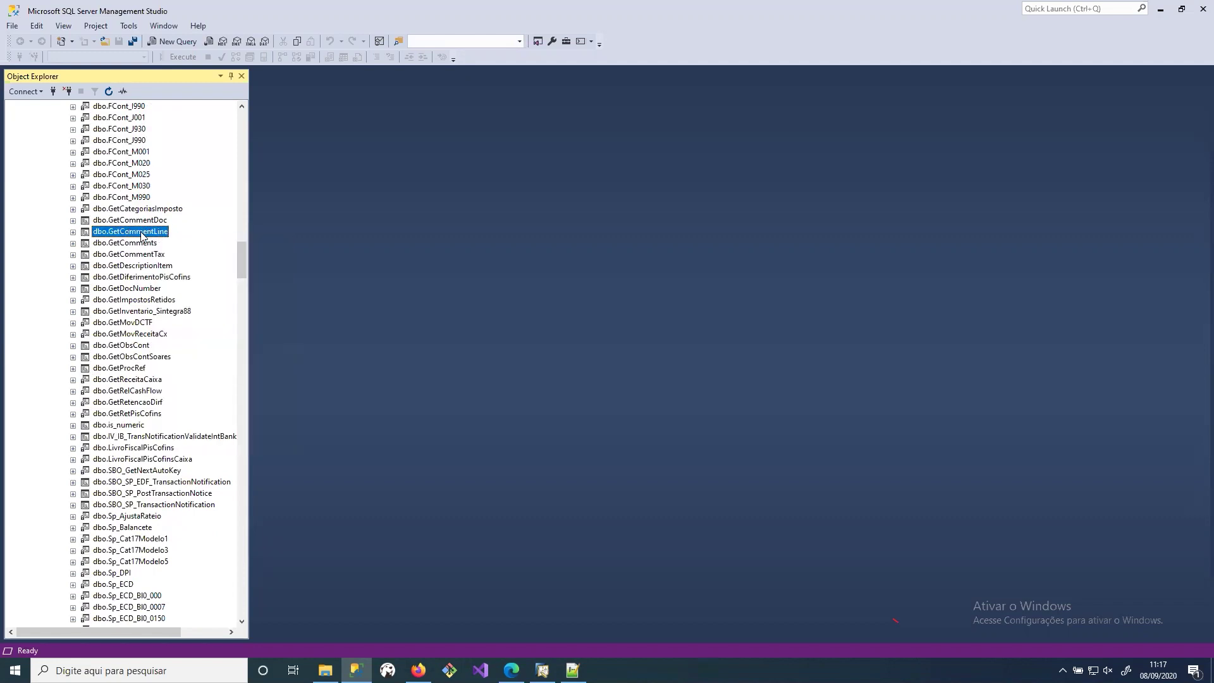
right_click(142, 235)
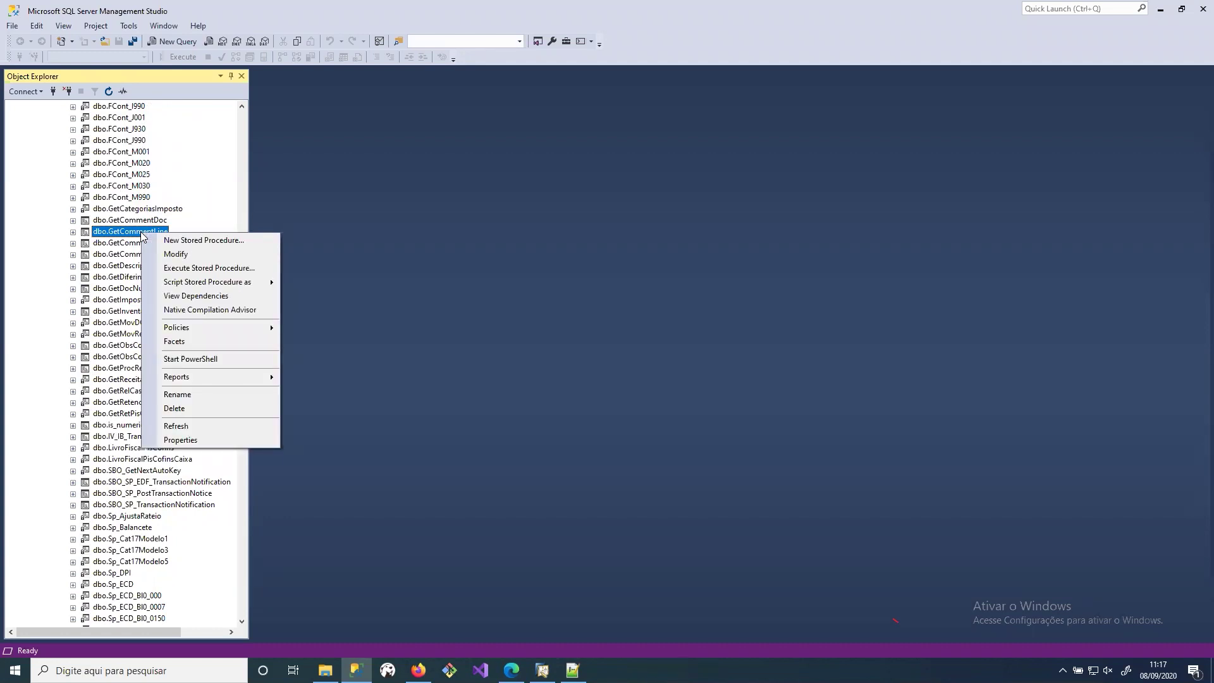
click(205, 255)
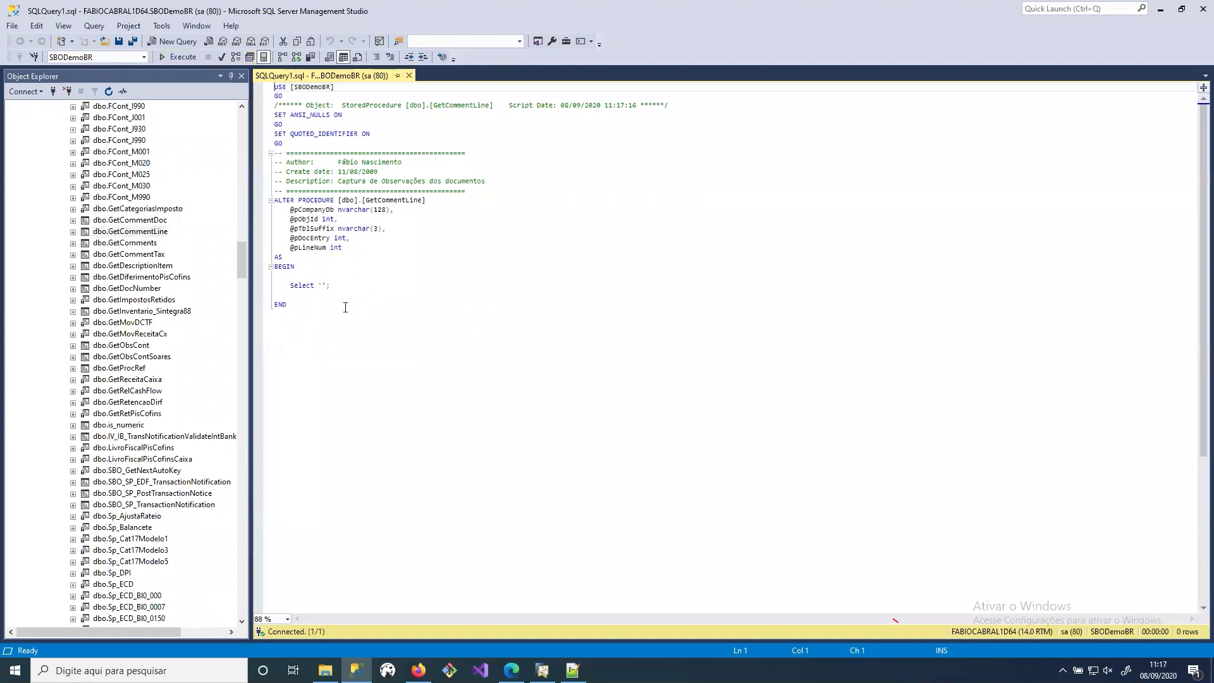
drag(342, 285, 275, 276)
click(430, 262)
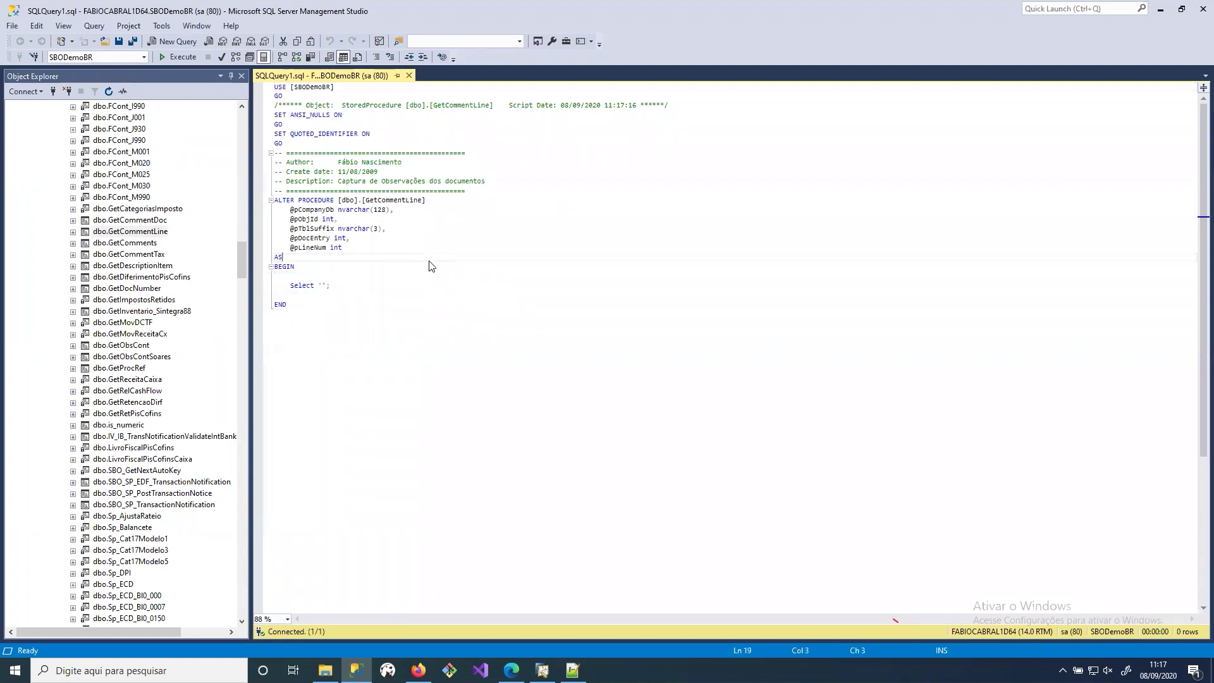
click(363, 308)
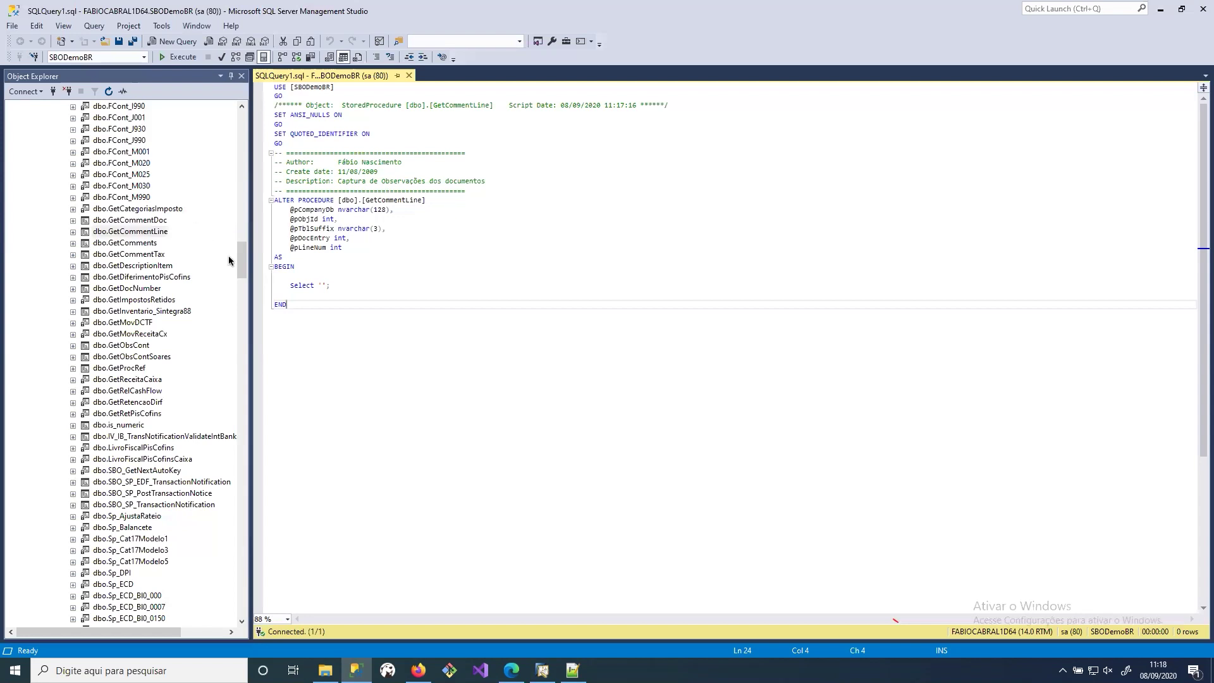
- Open the dbo.GetCommentLine stored procedure of the DBInvOne_BKP database for modification
drag(246, 269, 240, 131)
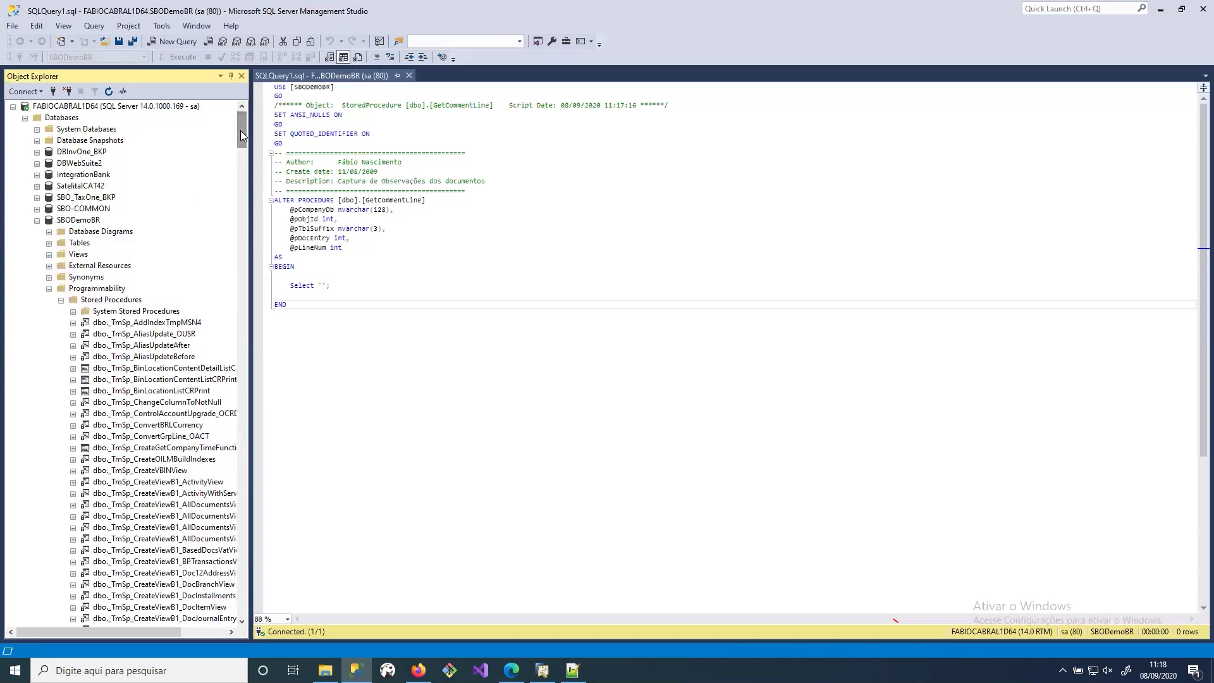
click(36, 220)
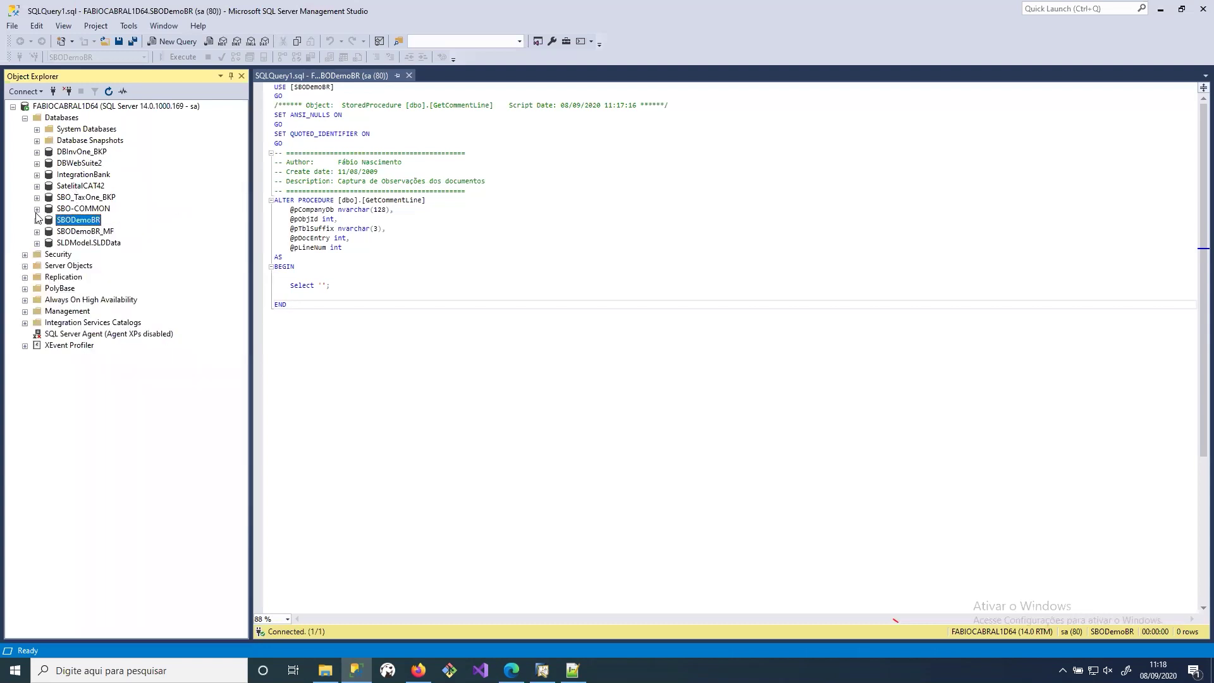
click(37, 152)
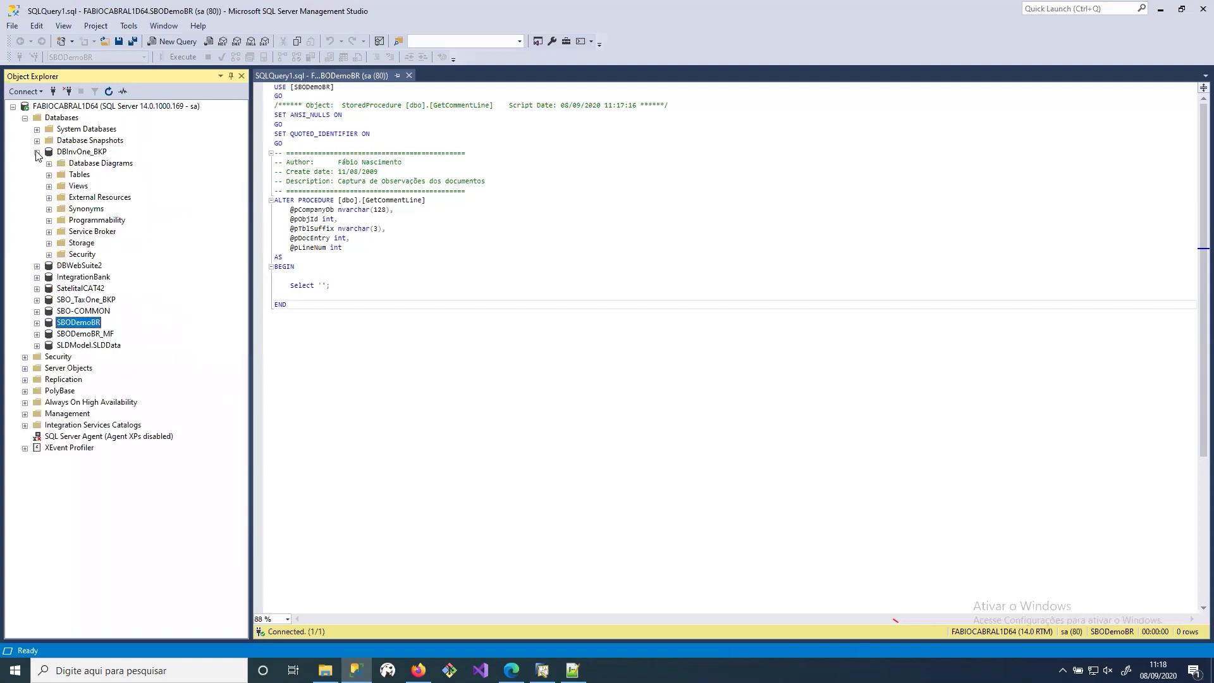
click(49, 220)
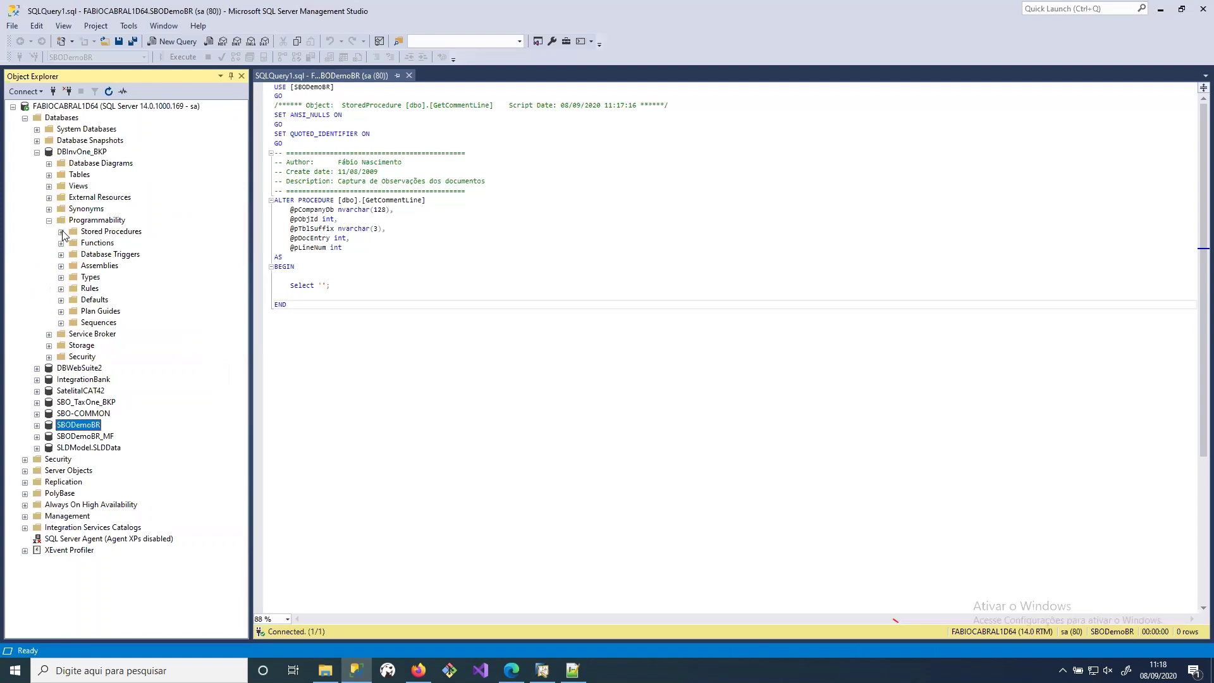
click(60, 232)
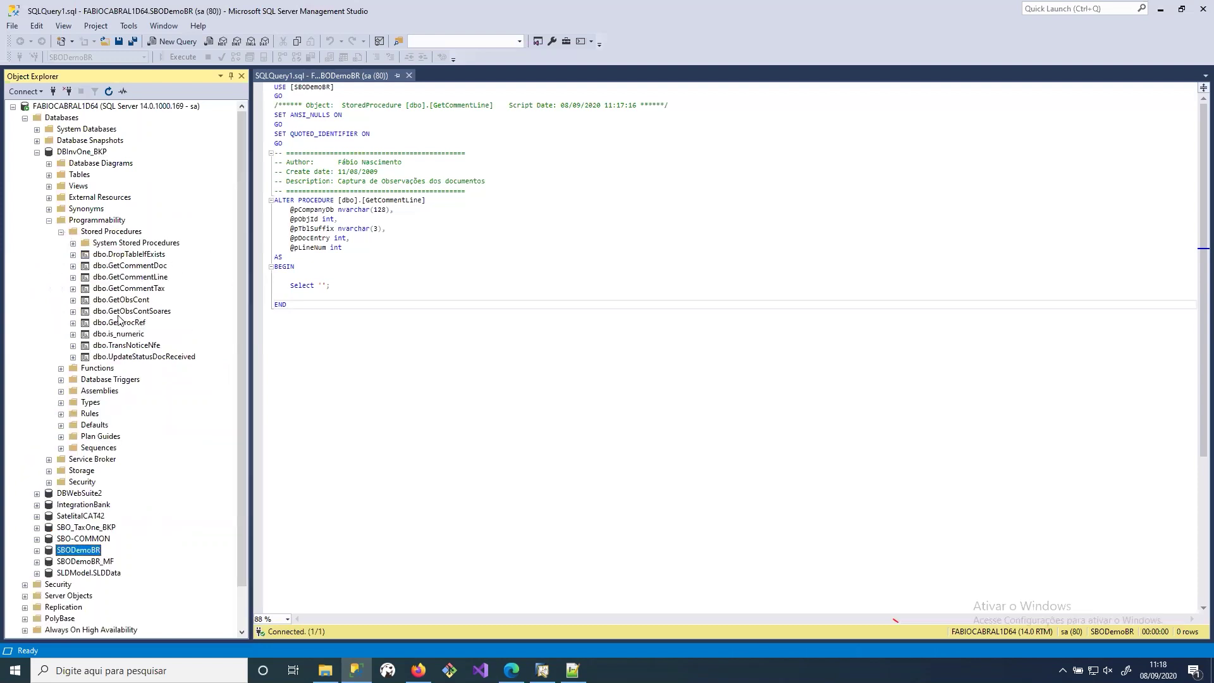
right_click(146, 279)
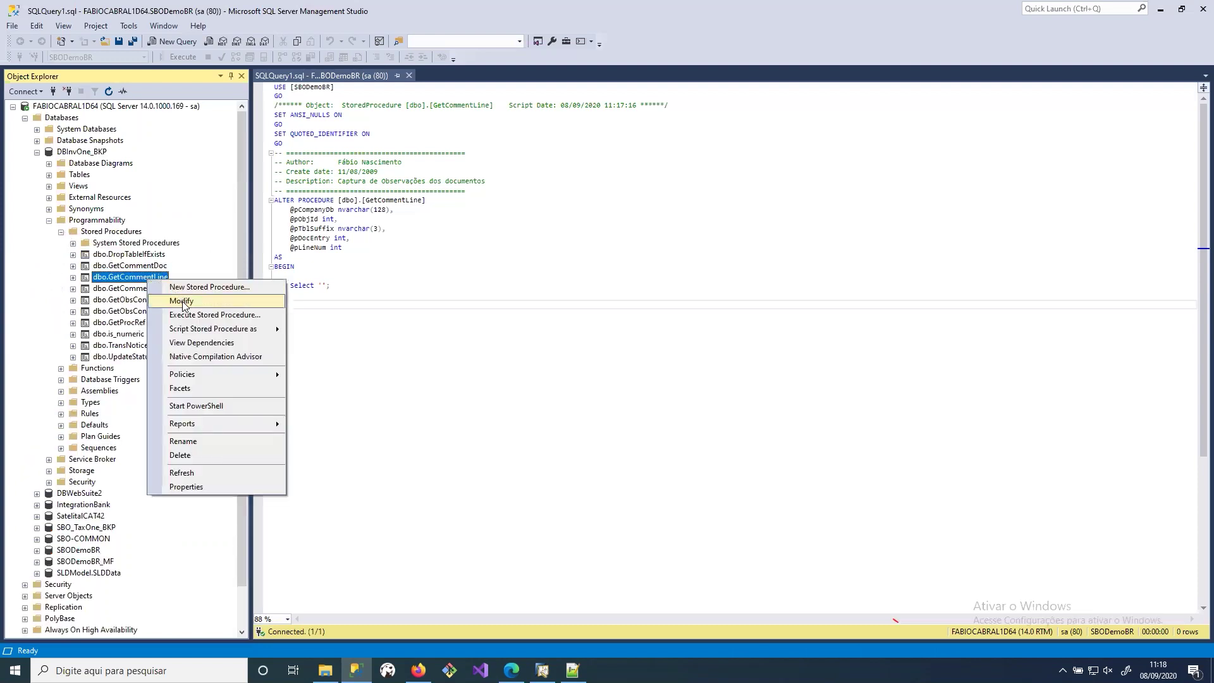
click(183, 301)
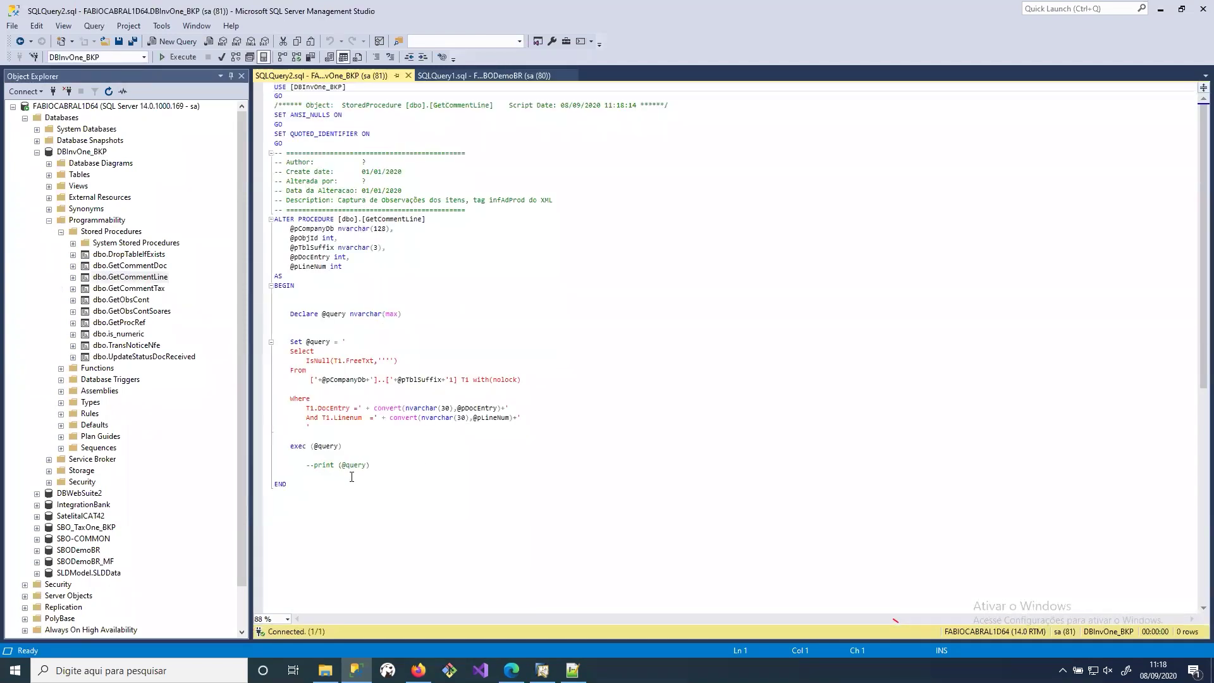
- Examine the procedure's dynamic query, pointing out the T1.FreeTxt field and the Where conditions on DocEntry and LineNum
drag(322, 476, 278, 367)
click(355, 361)
double_click(358, 362)
drag(527, 417, 224, 403)
click(378, 428)
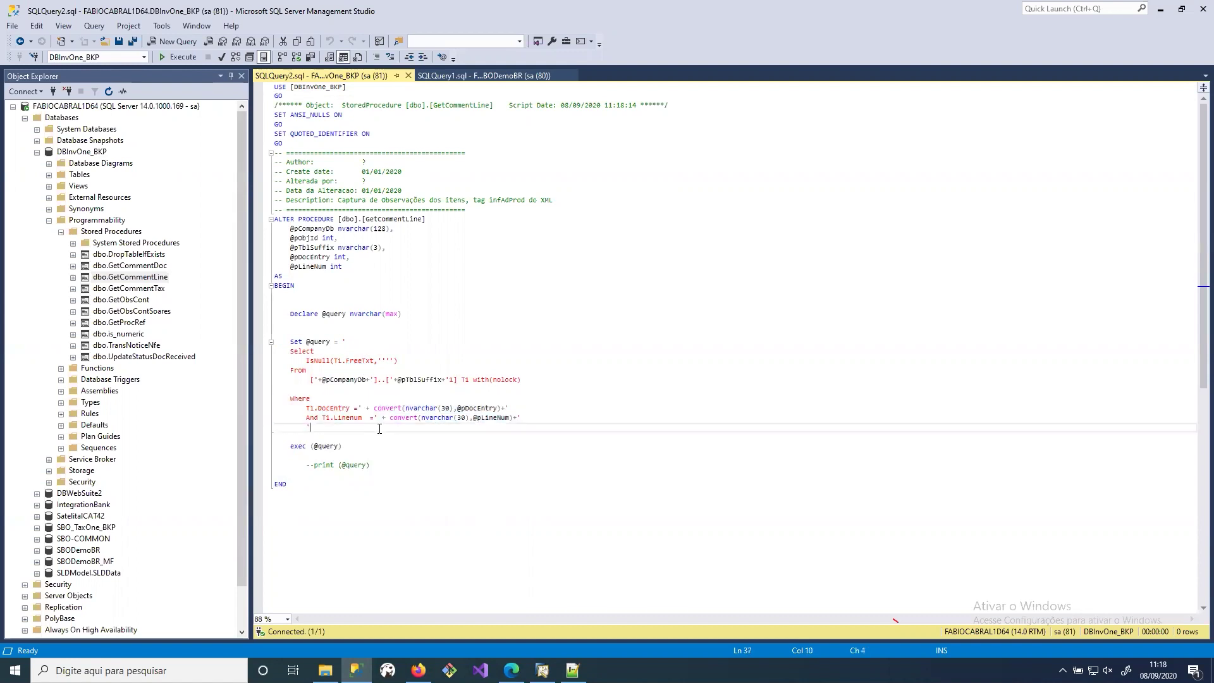
drag(507, 403, 254, 411)
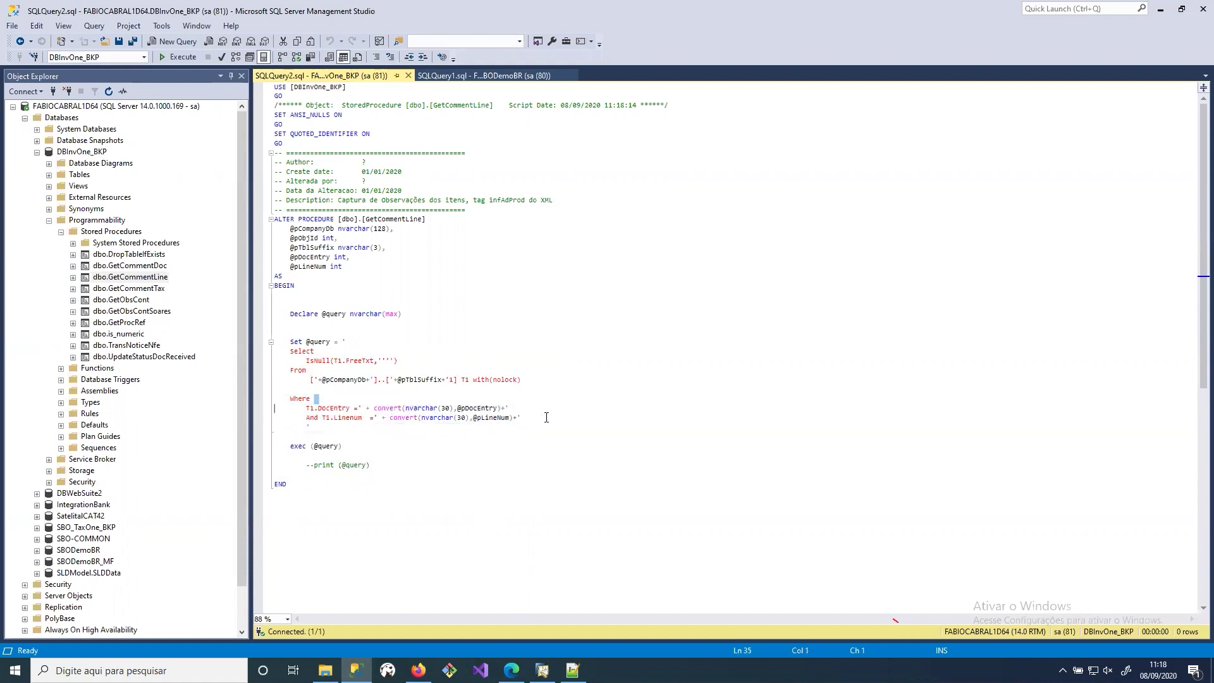
drag(547, 418, 260, 423)
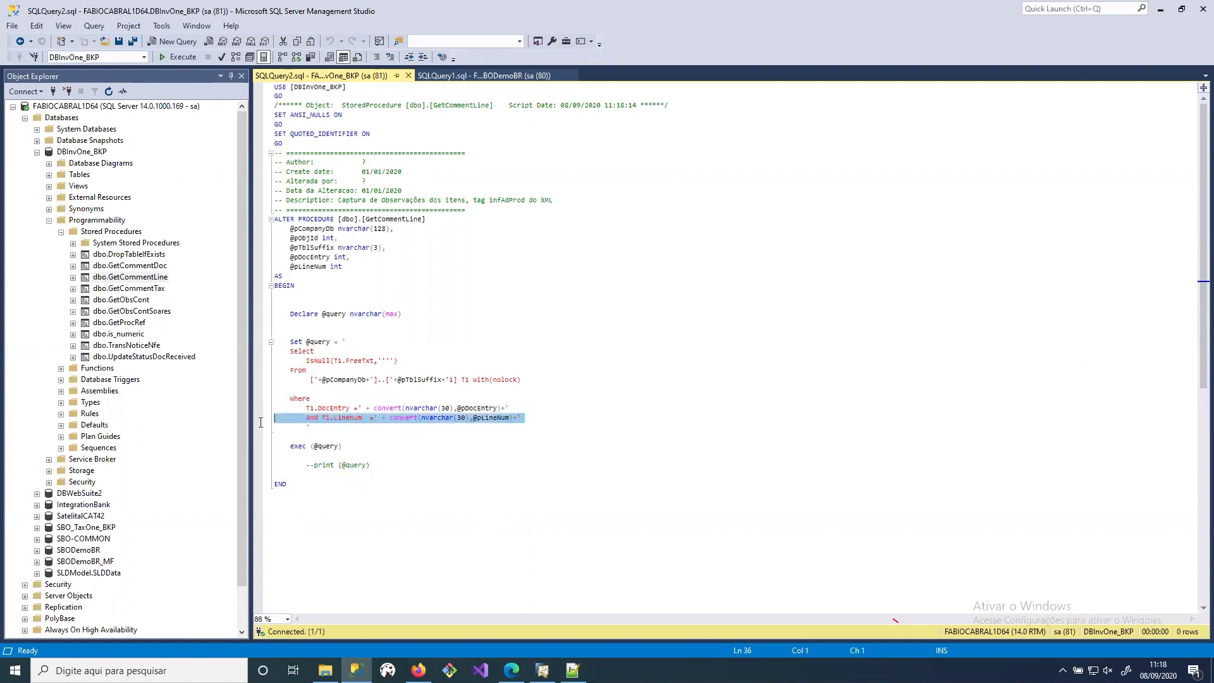
click(261, 422)
click(270, 412)
click(469, 446)
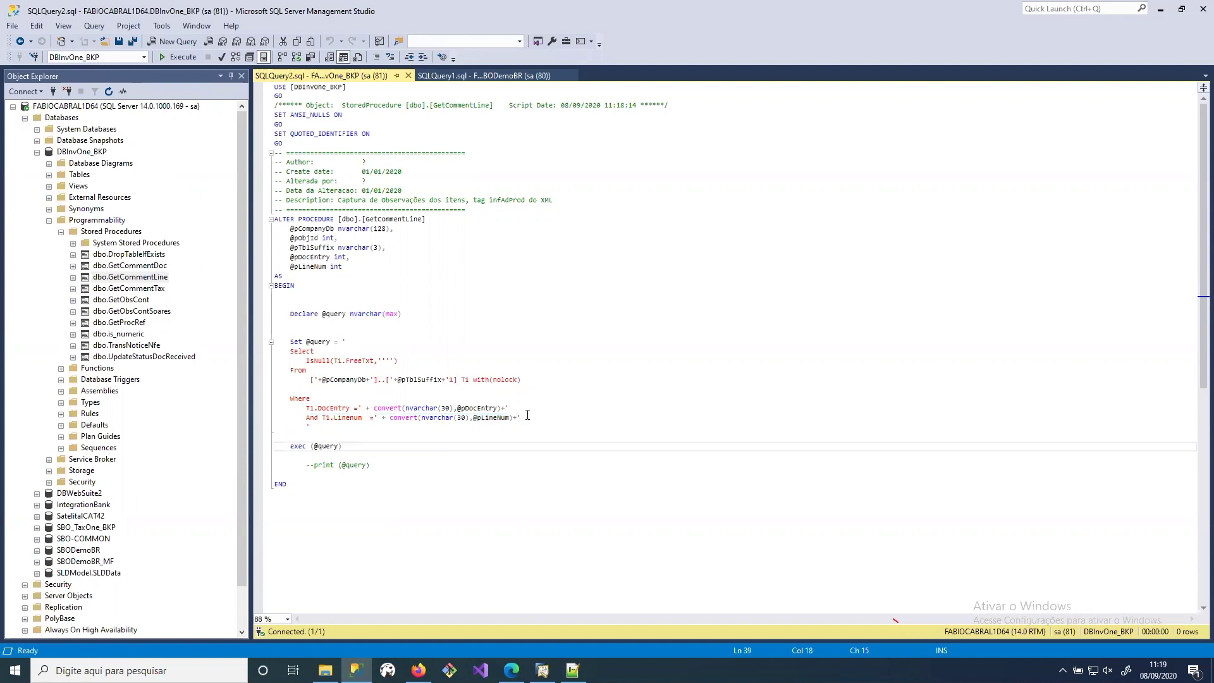
drag(525, 418, 225, 408)
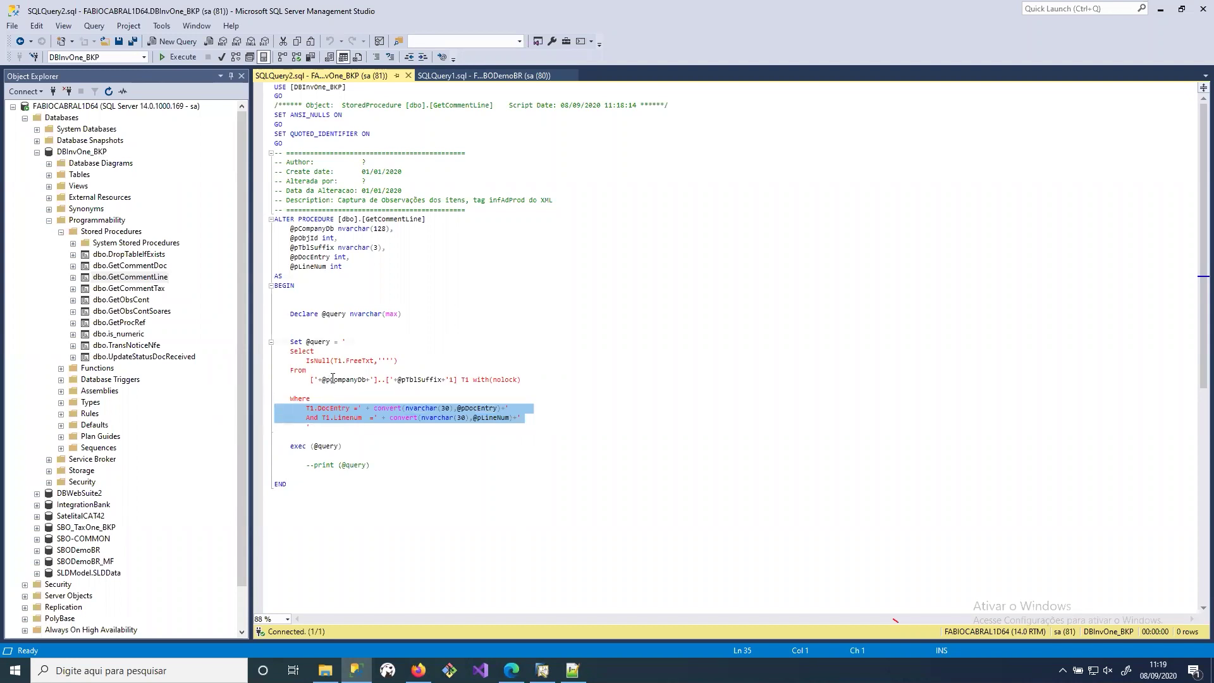
double_click(361, 361)
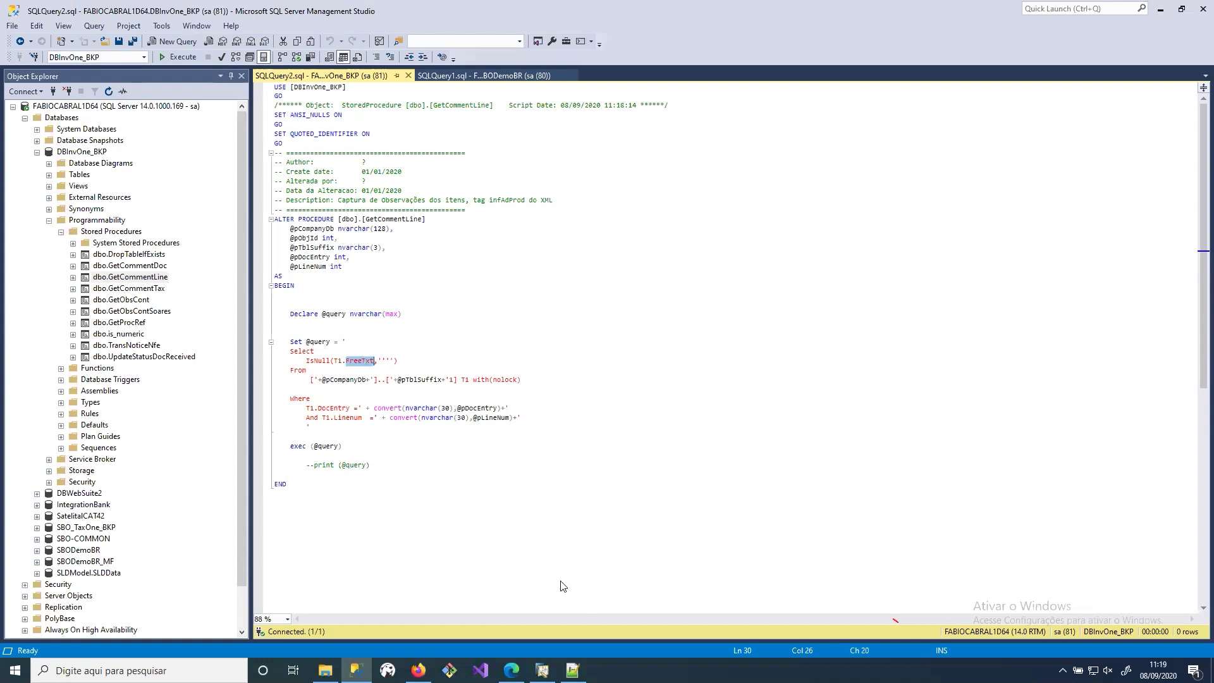
- Switch to SAP Business One and look through the line details of row 1 in the Nota Fiscal de Saída
mouse_move(542, 670)
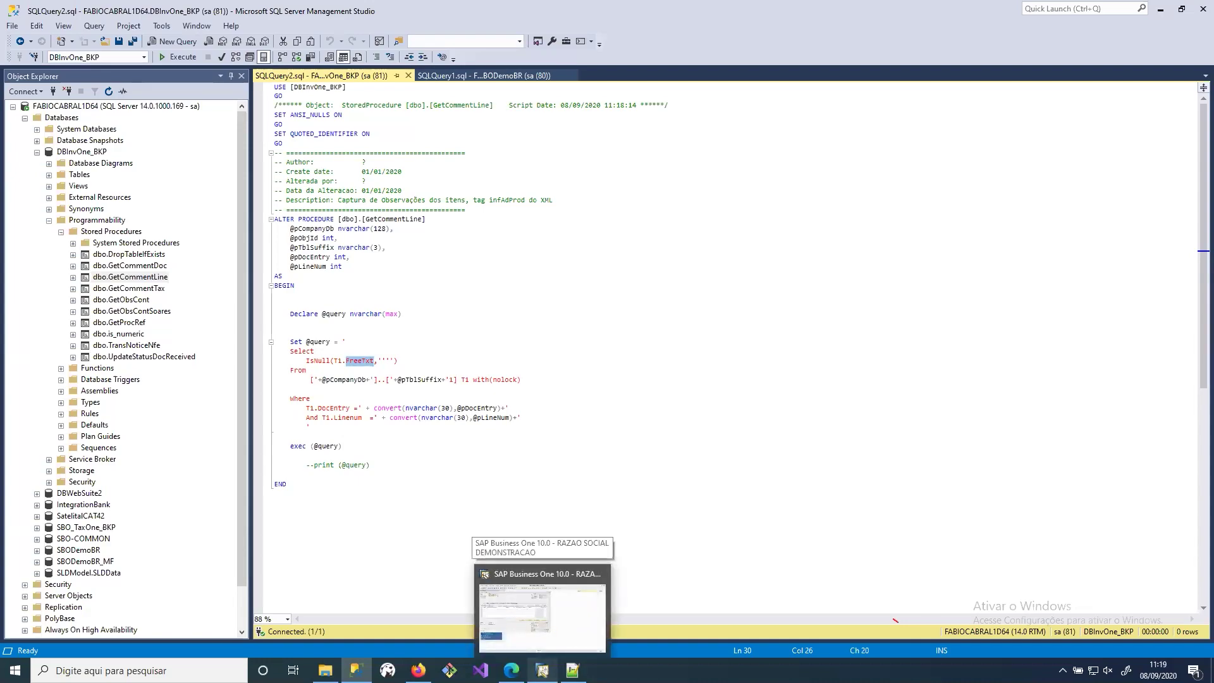
click(542, 613)
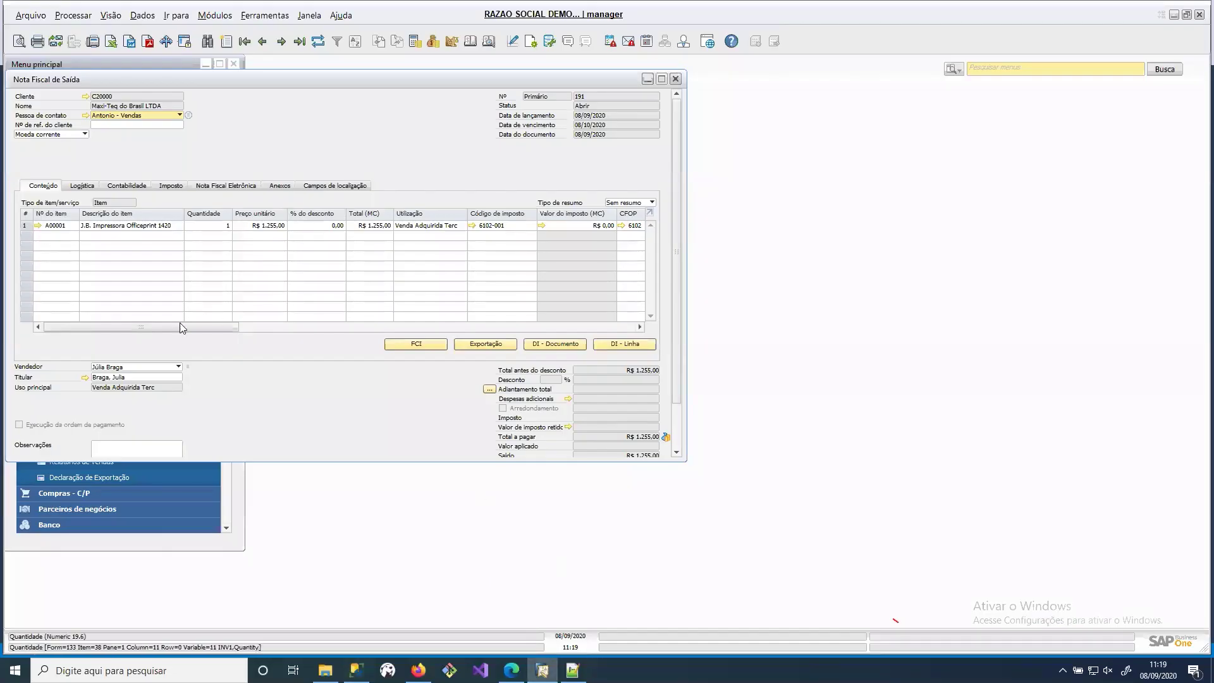
click(25, 225)
key(ctrl+l)
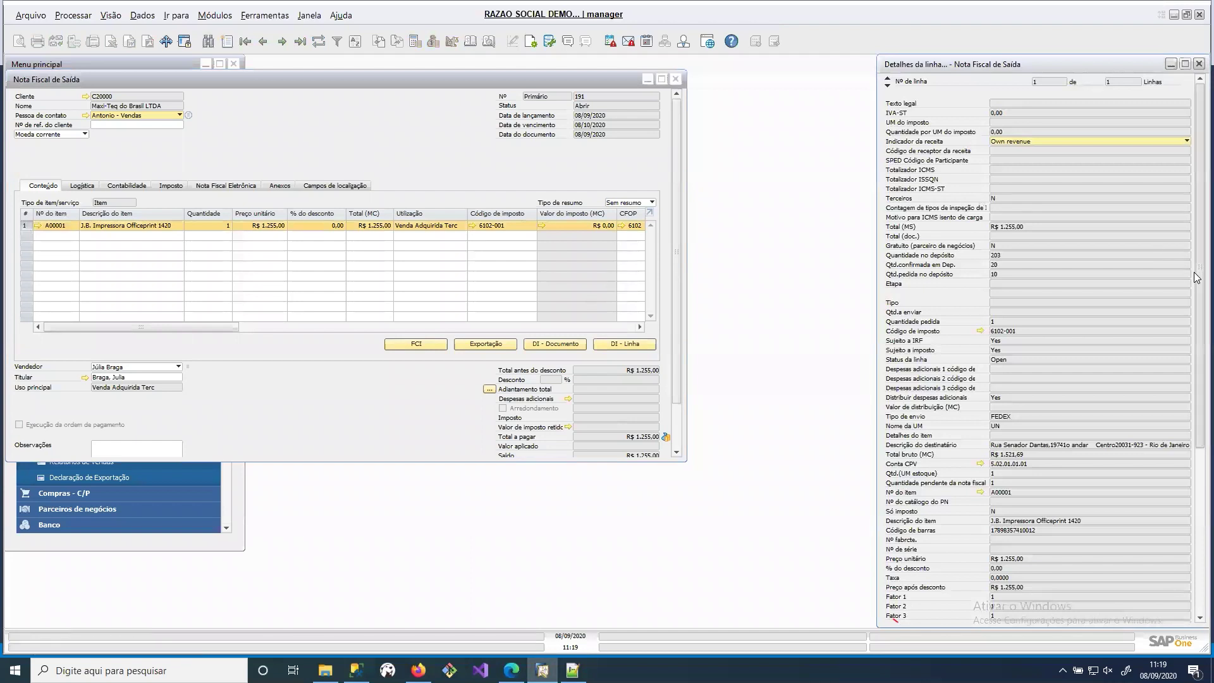
mouse_move(1197, 281)
mouse_down()
mouse_move(1197, 483)
mouse_move(1197, 272)
mouse_up()
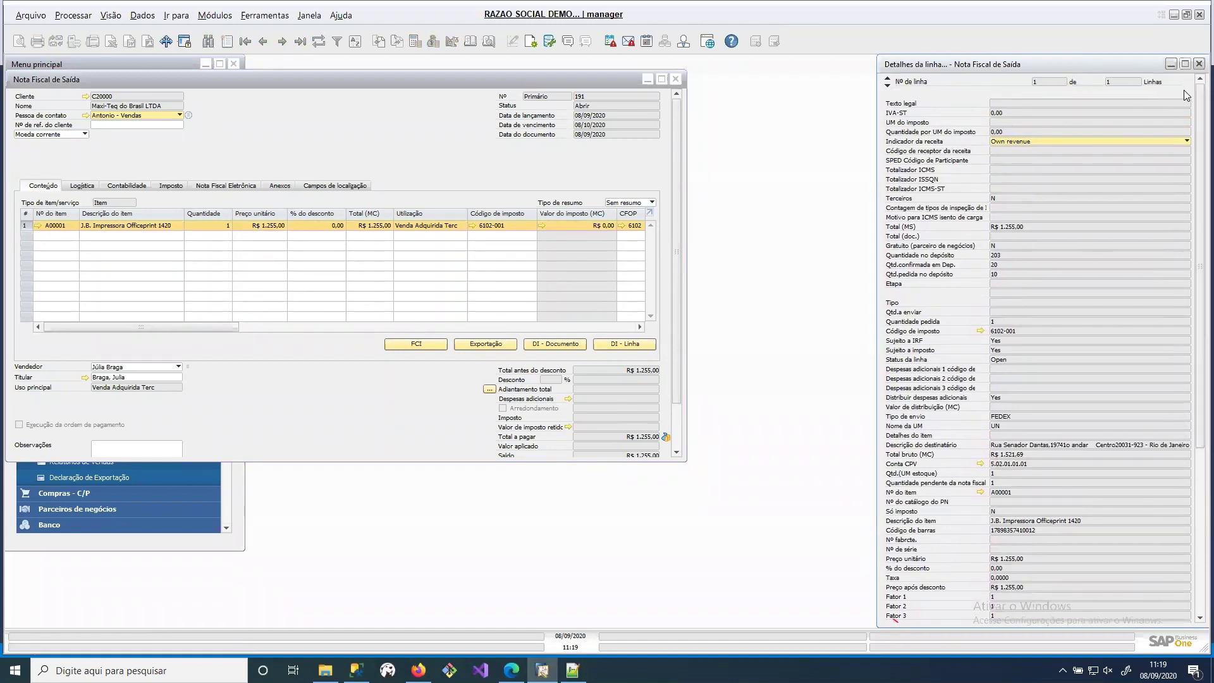
click(1198, 63)
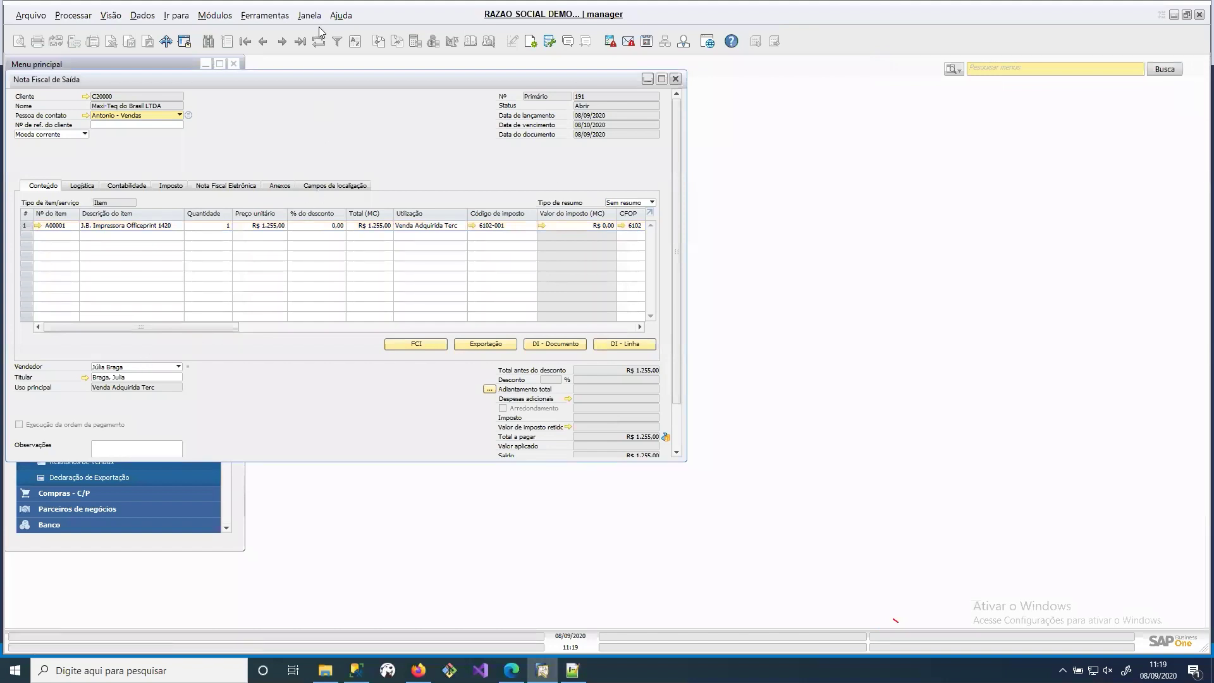
- Make the Texto livre column visible and active in the invoice's table format settings and locate it in the item rows
click(532, 39)
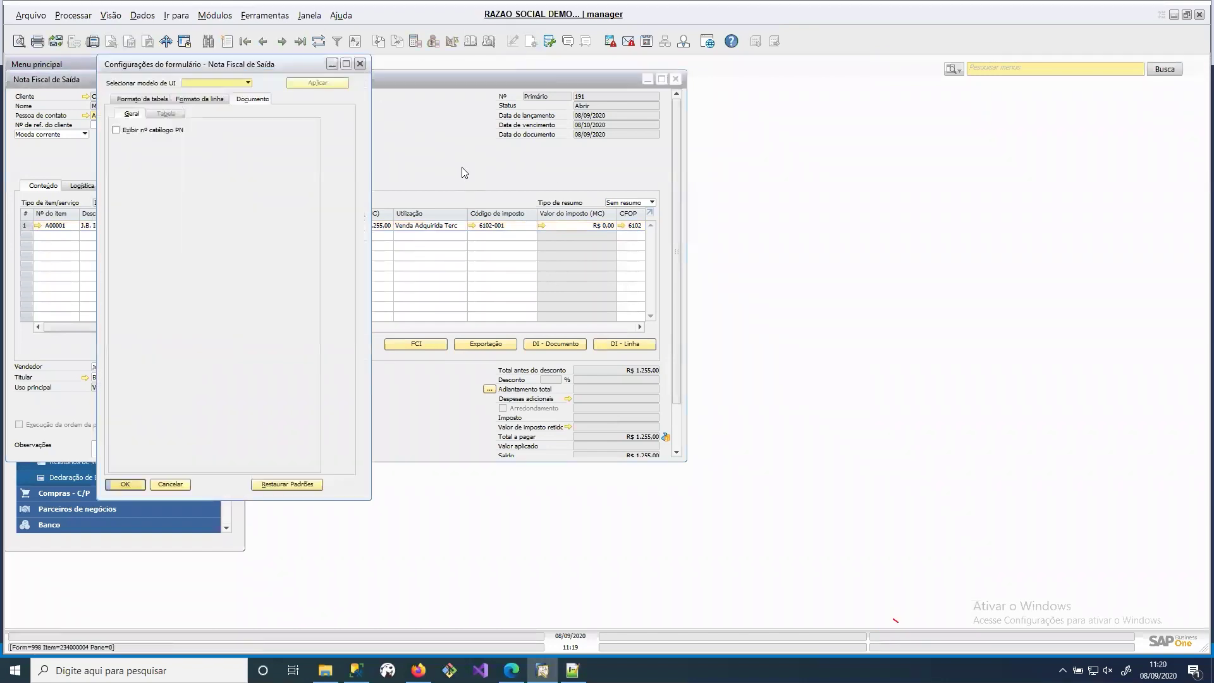
click(142, 99)
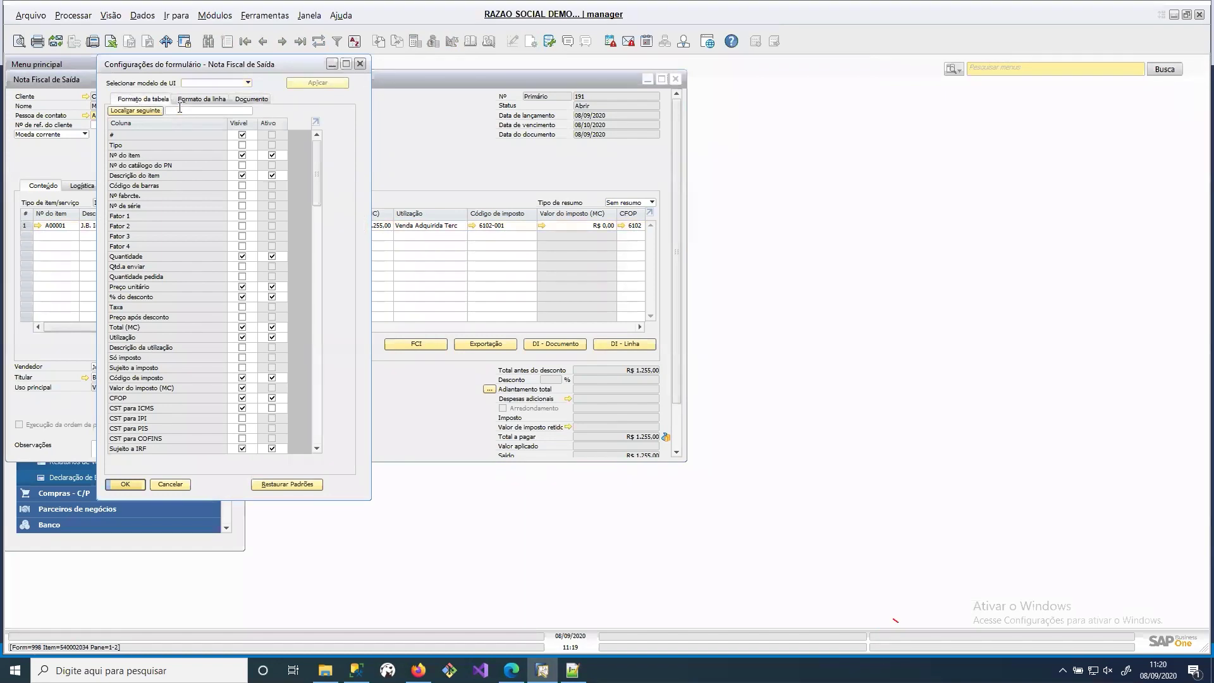
text(ta)
text(xt)
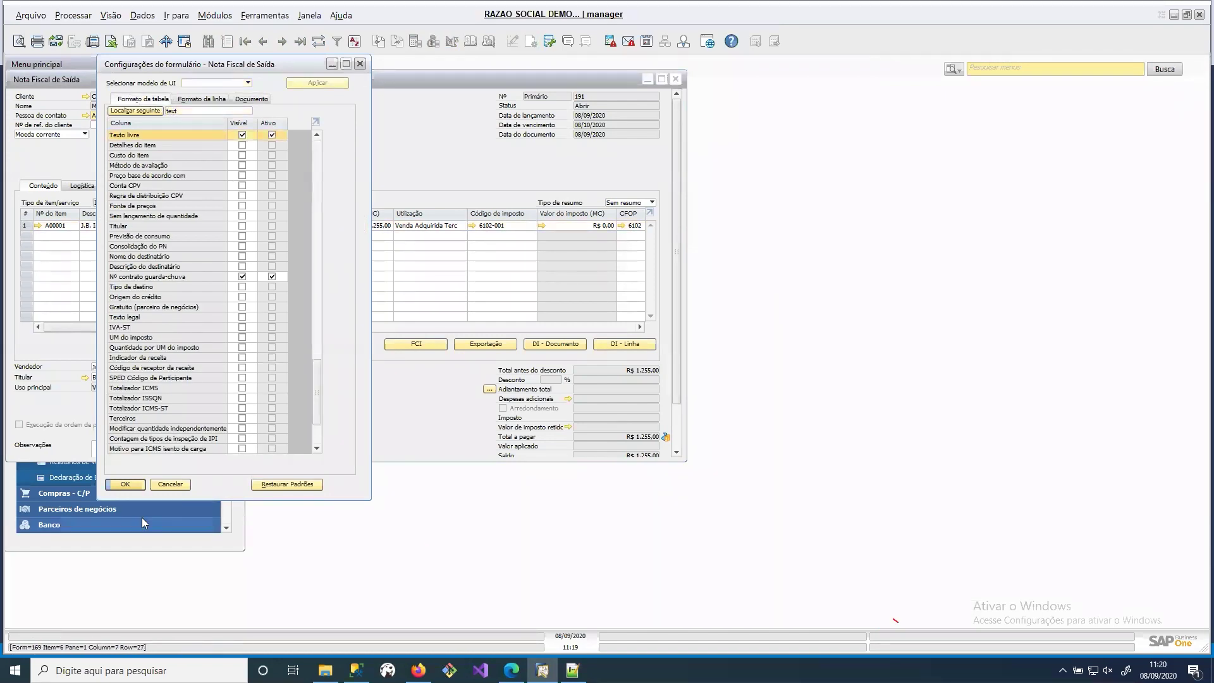
click(125, 484)
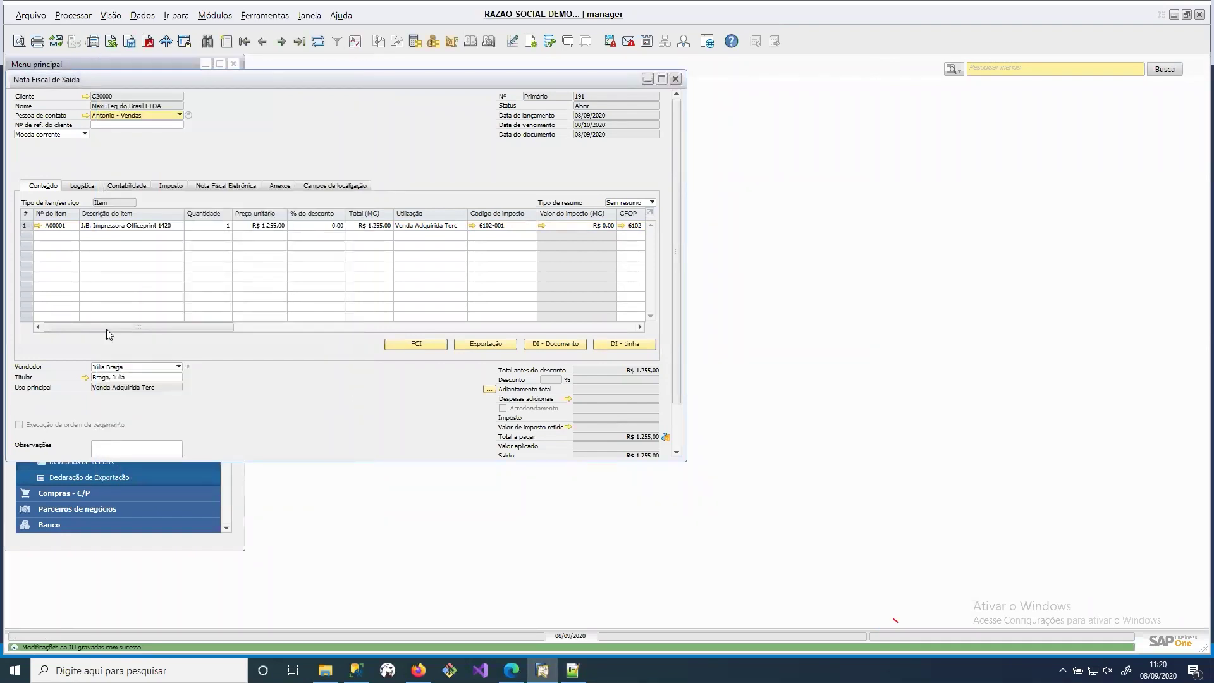
drag(106, 328, 498, 327)
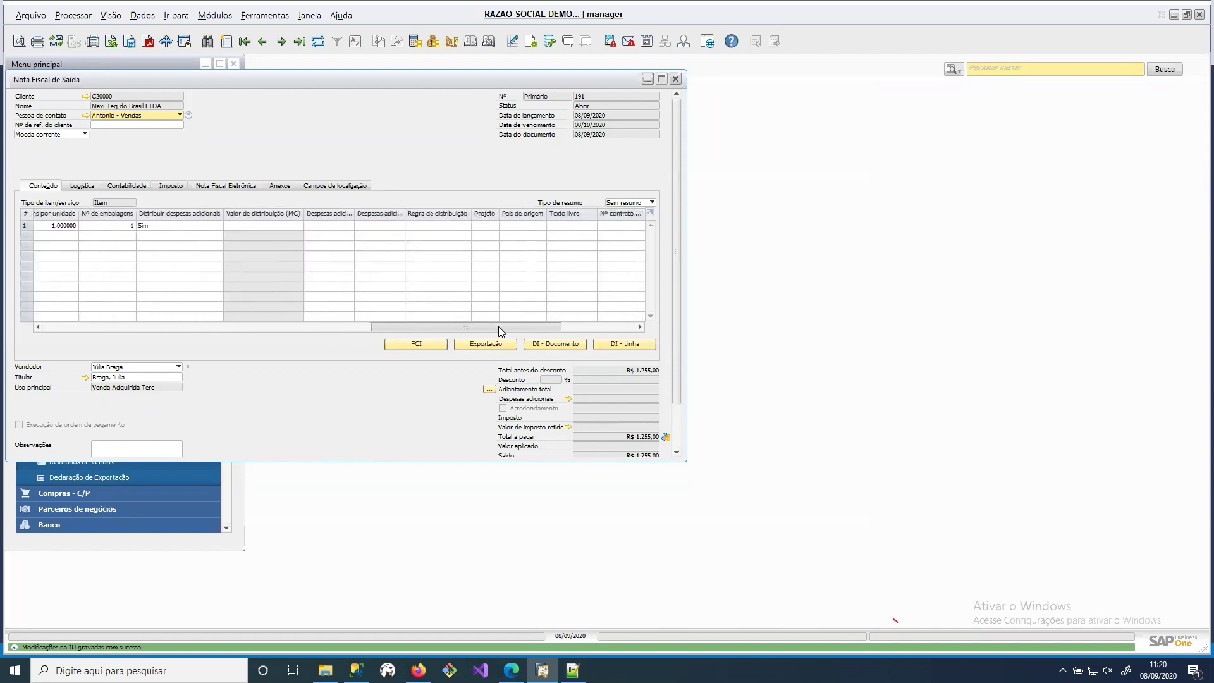